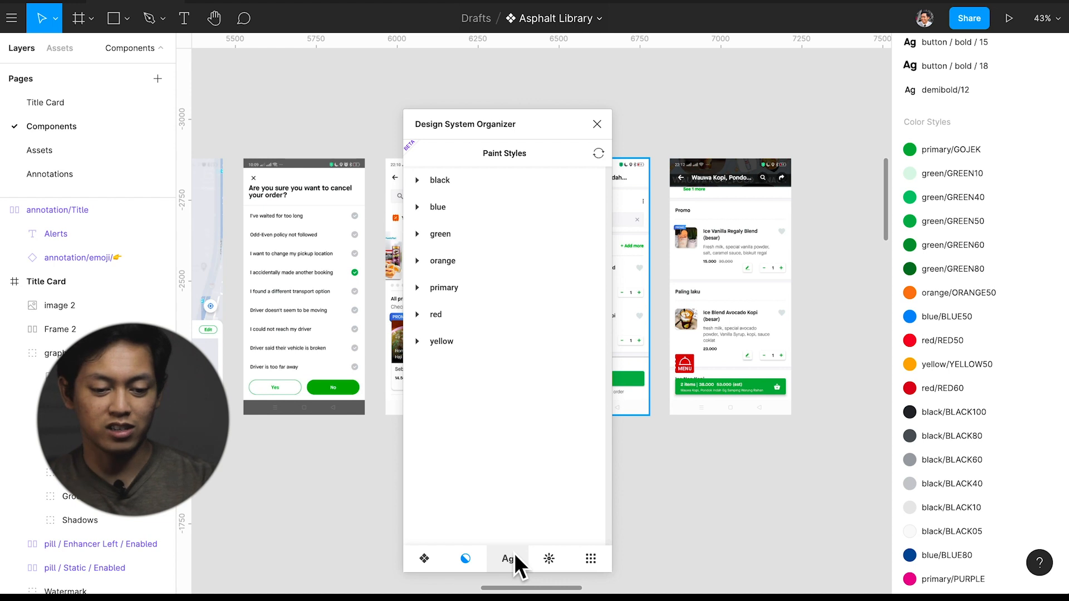
Review the effect styles in Design System Organizer and close the plugin.
click(549, 557)
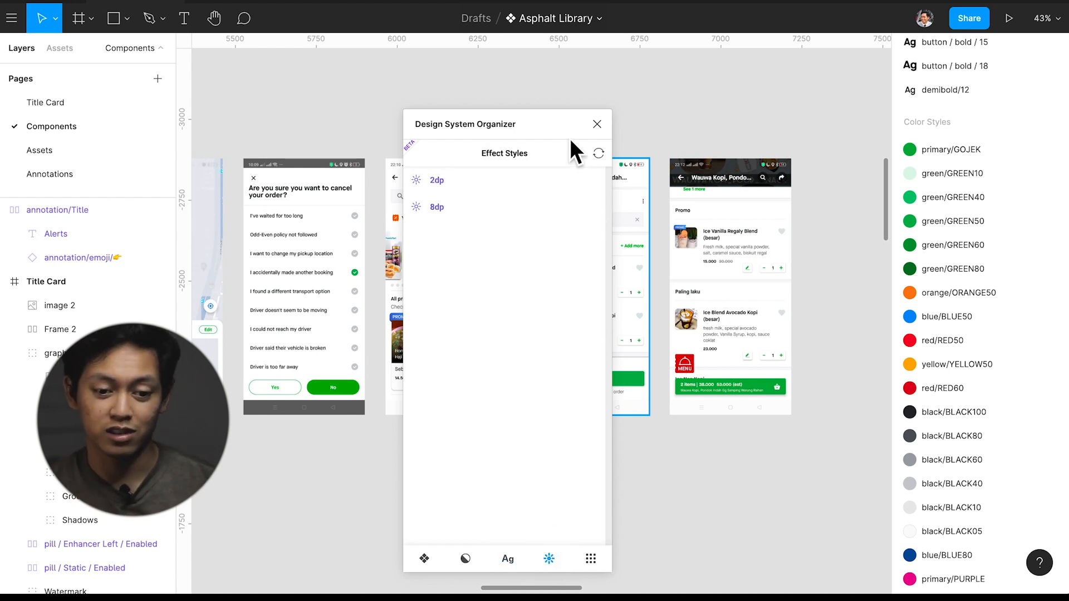
click(597, 124)
Open the Mapsicle plugin from the available plugins.
right_click(522, 132)
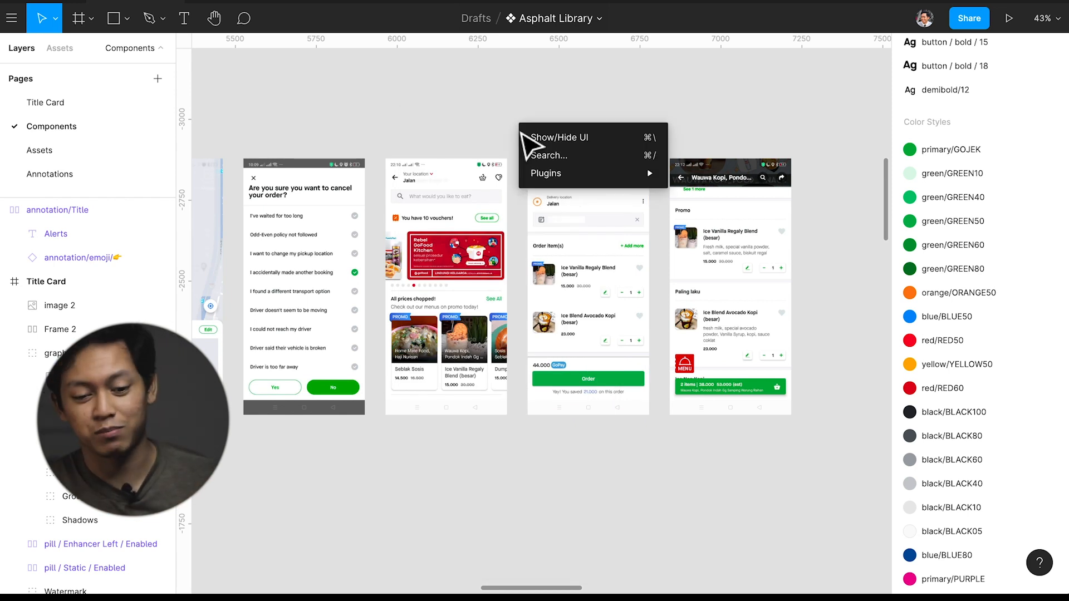
mouse_move(602, 174)
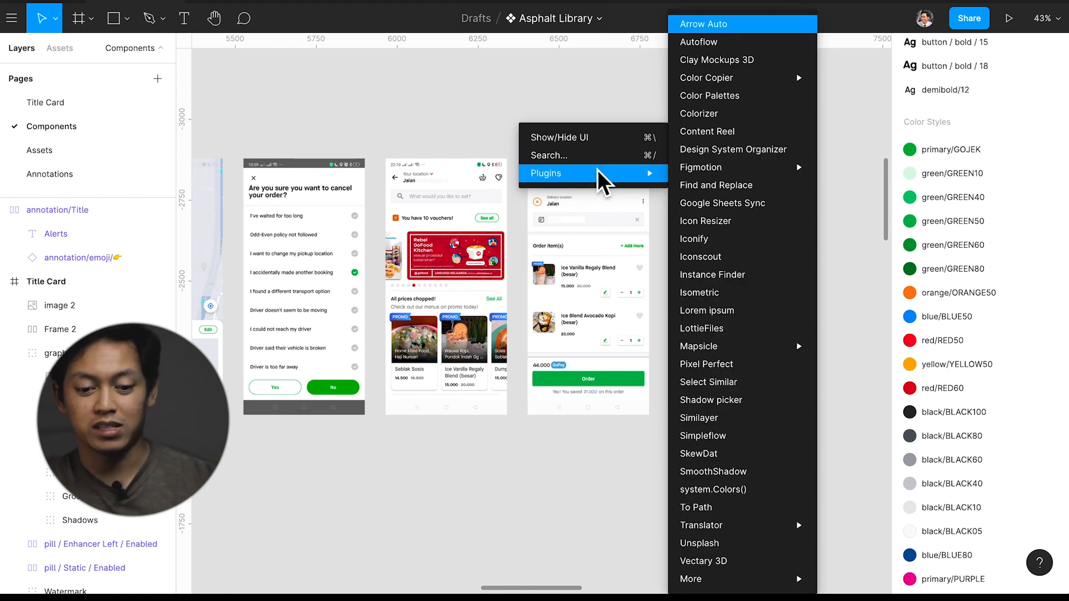
mouse_move(746, 348)
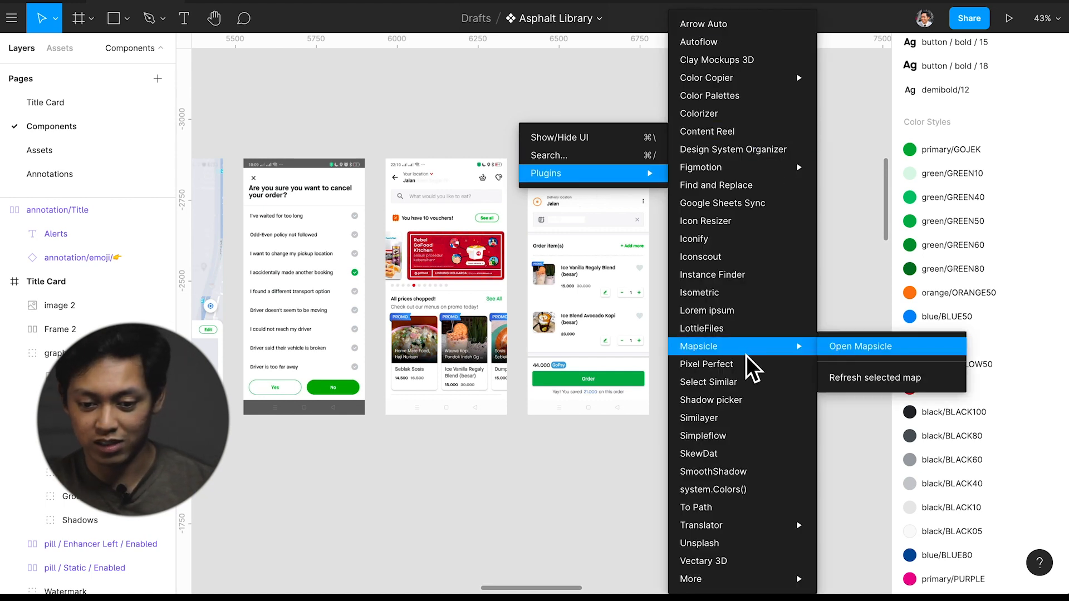
click(833, 345)
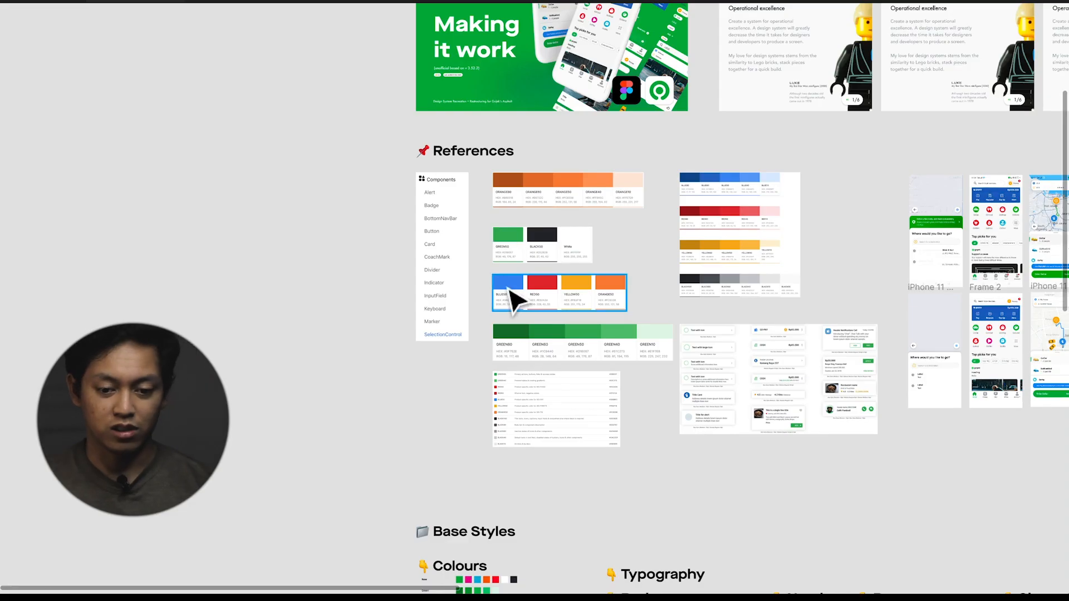
Examine the colour palettes and component list in the References section of the canvas.
scroll(509, 298, down, 3)
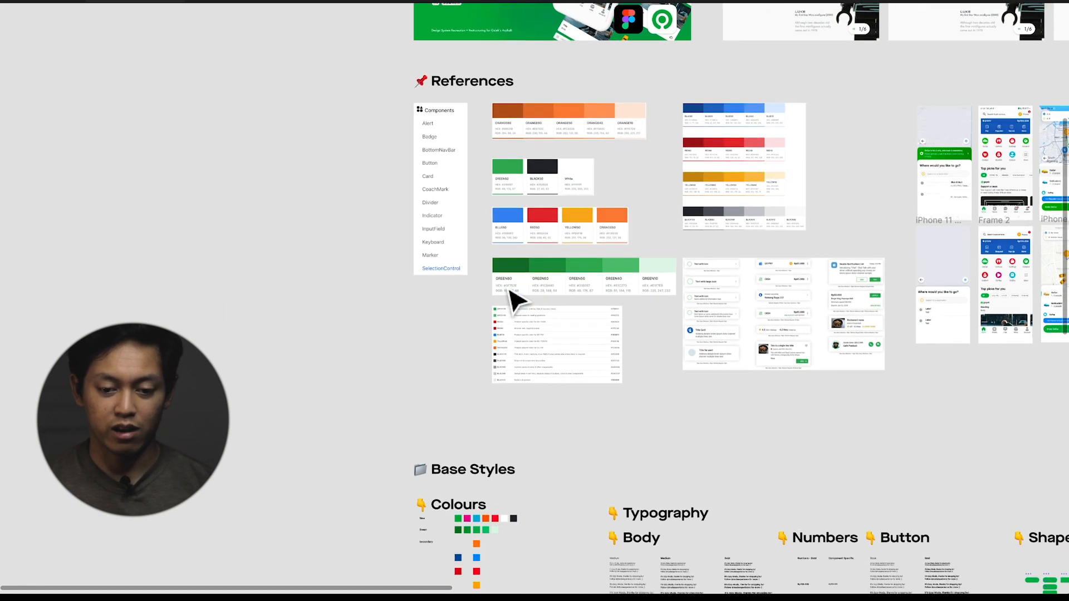
scroll(515, 301, up, 3)
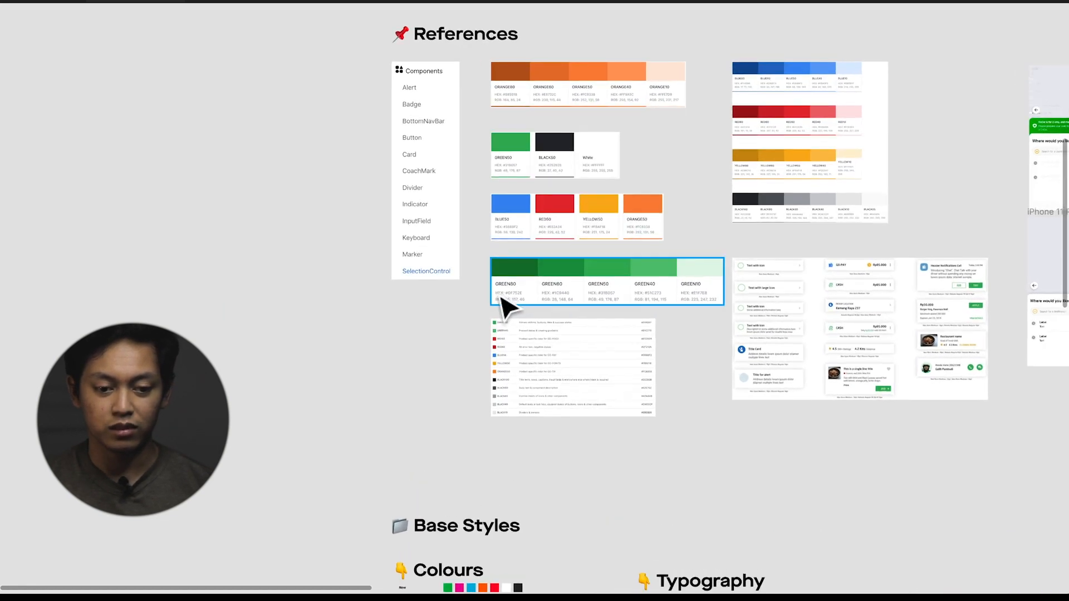
scroll(508, 307, up, 1)
scroll(508, 306, right, 2)
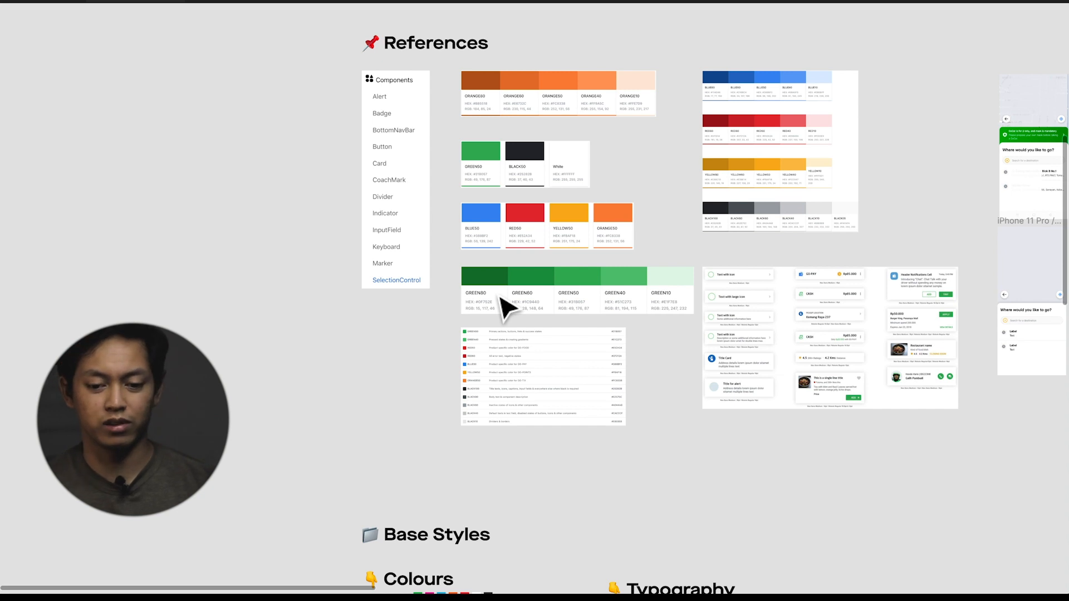
scroll(507, 306, right, 5)
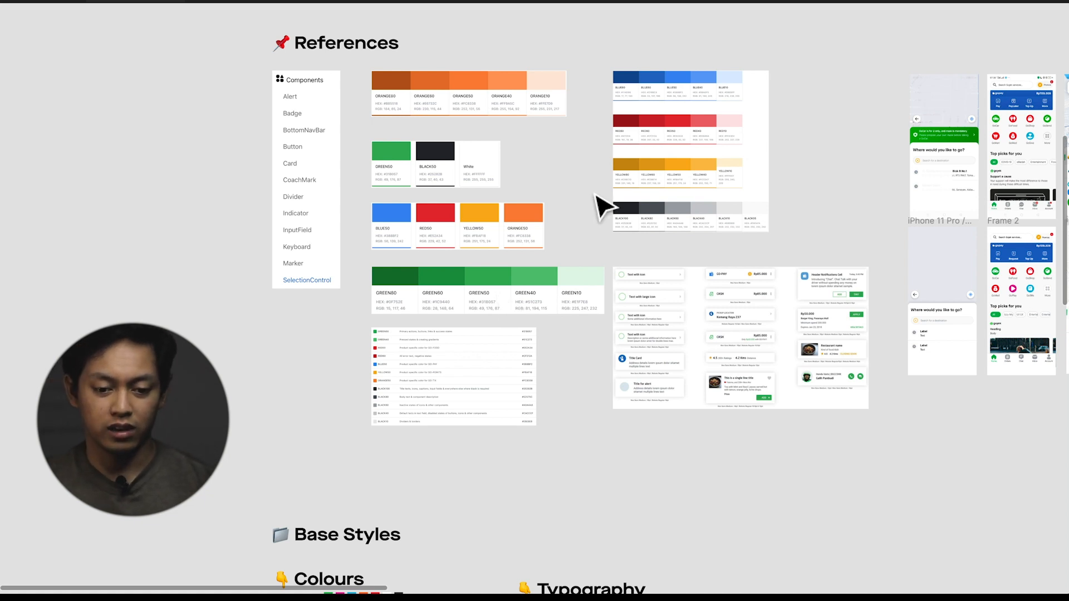
Restore the hidden interface and narrow the layers sidebar so more of the canvas shows.
key(super+backslash)
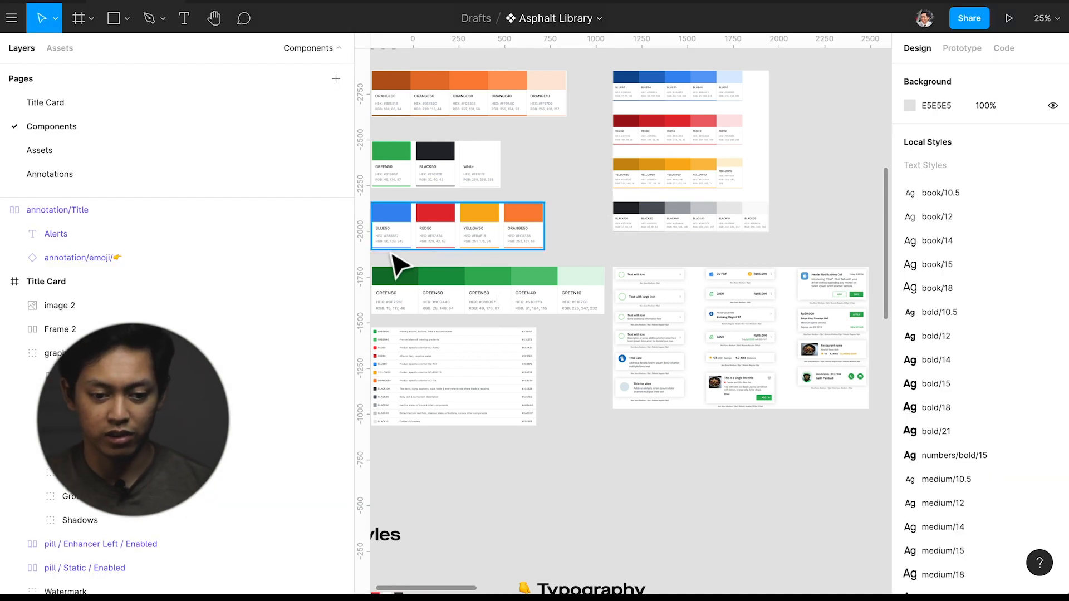
drag(370, 262, 239, 265)
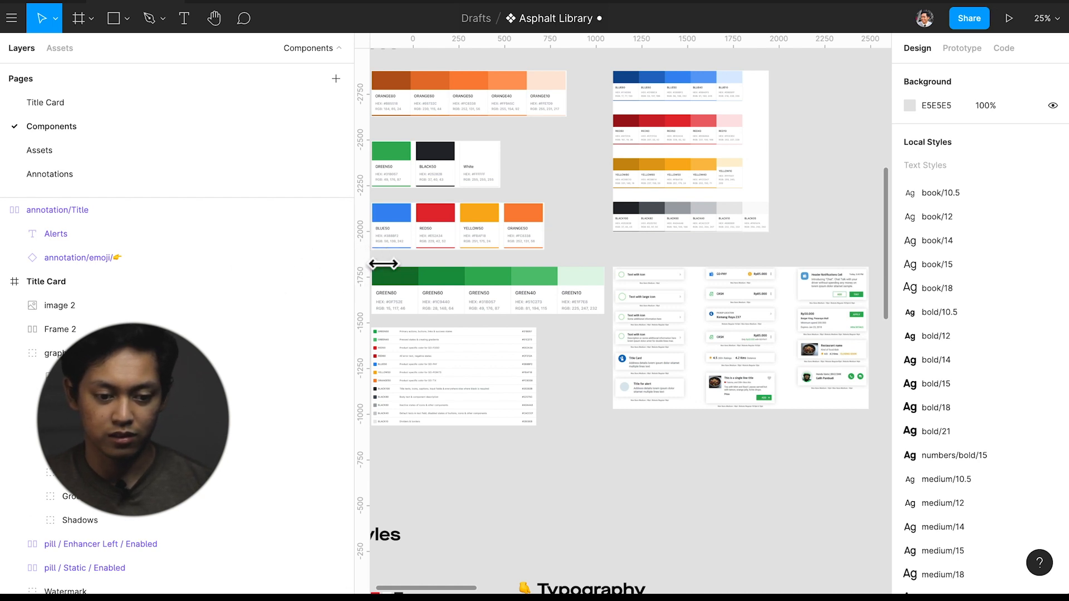
drag(358, 260, 172, 268)
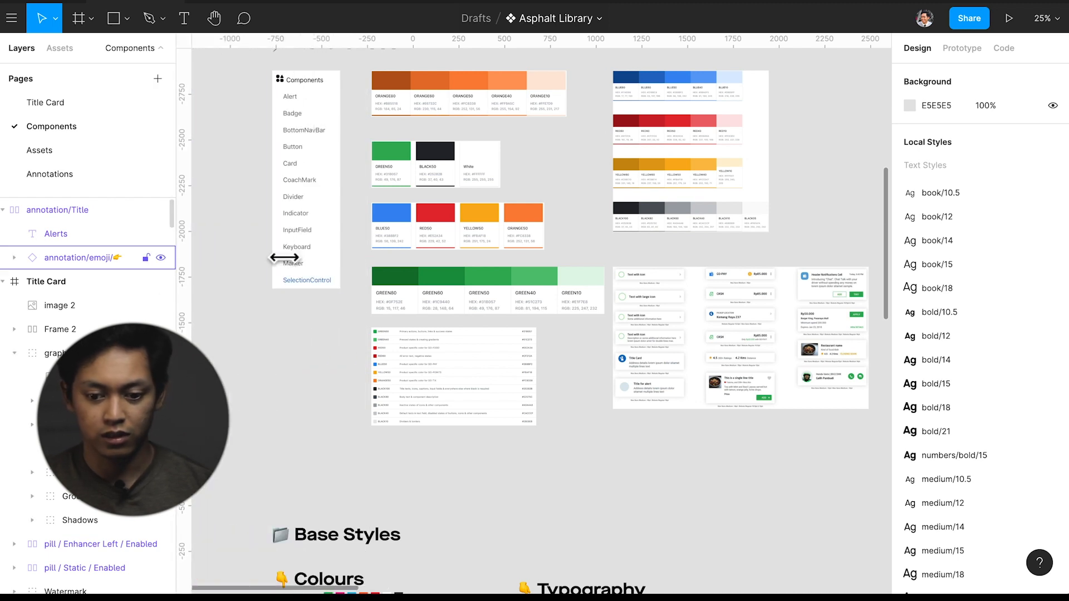
Review the file's local colour and effect styles alongside the reference palettes on the canvas.
scroll(938, 240, down, 20)
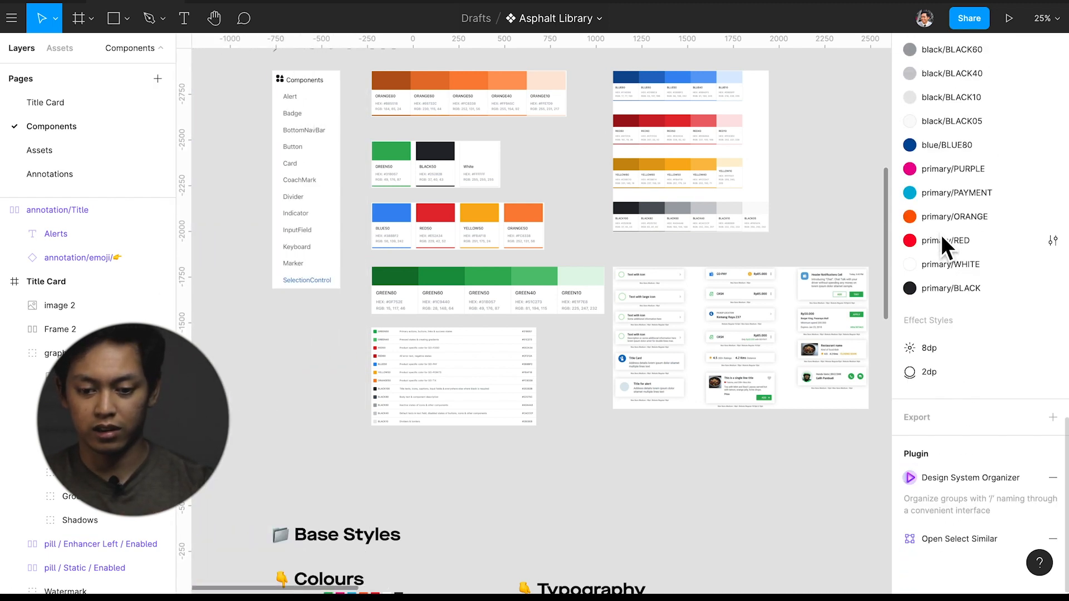
scroll(941, 235, up, 10)
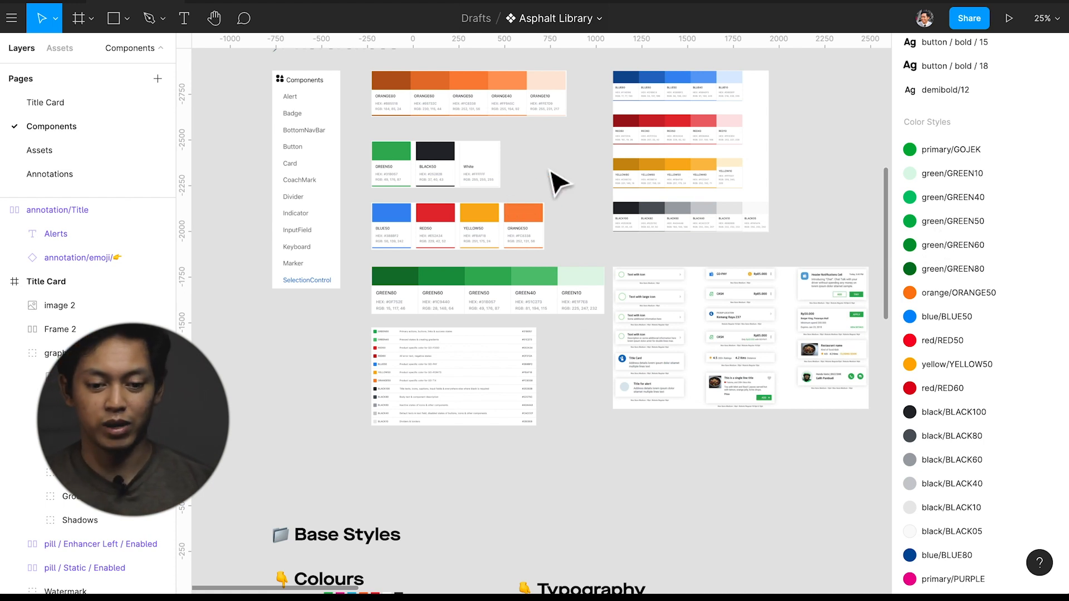
scroll(552, 172, right, 2)
scroll(550, 173, left, 2)
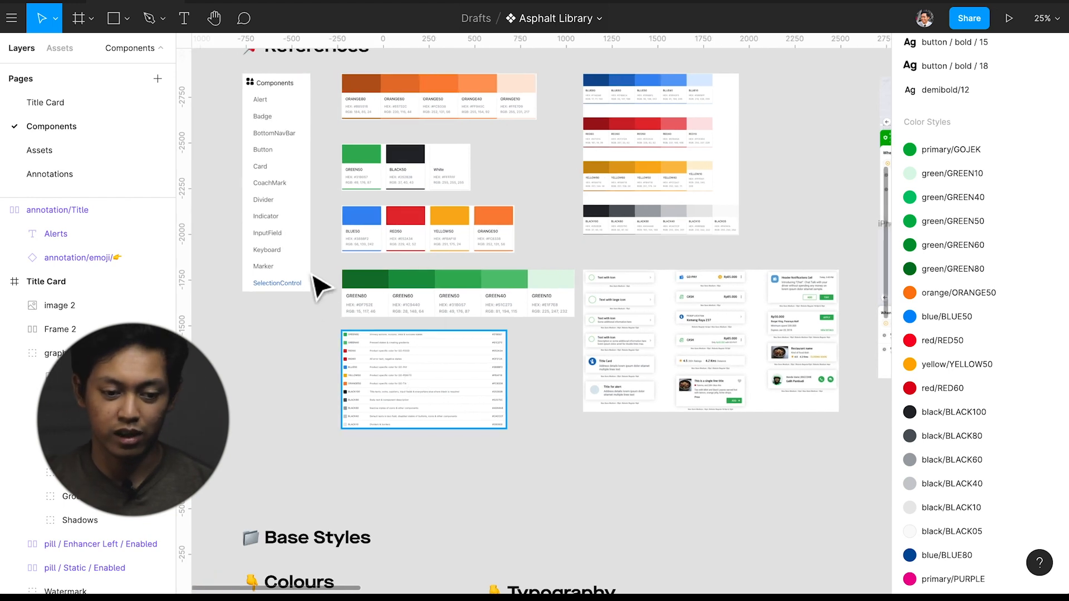
scroll(521, 306, right, 2)
scroll(696, 308, up, 1)
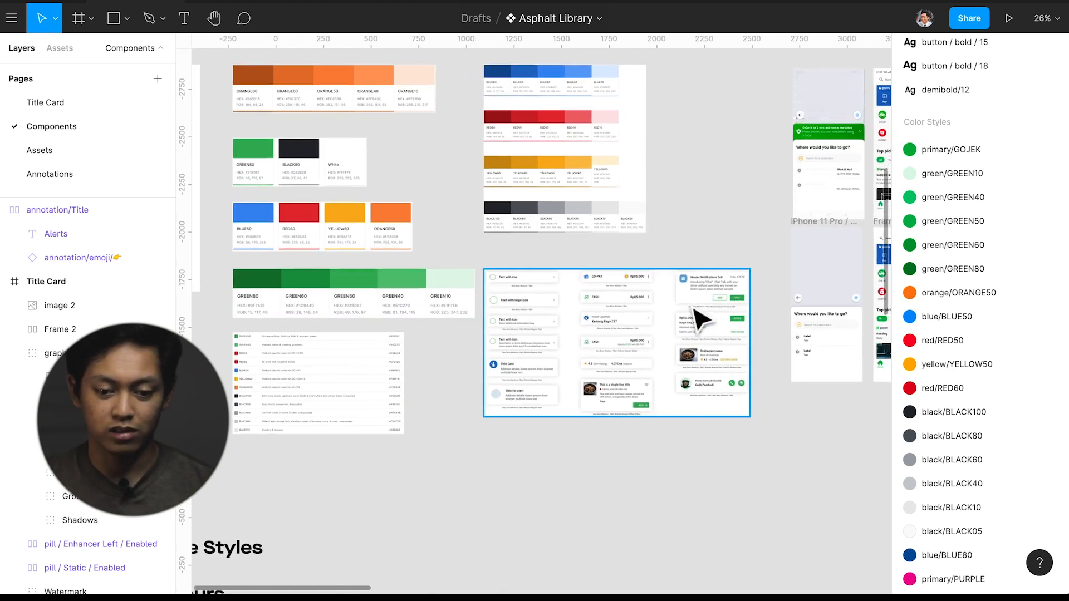
Examine the Gojek app screenshots in the References section, including the home and ride-booking screens.
scroll(685, 309, down, 2)
scroll(632, 312, right, 1)
scroll(632, 312, down, 1)
scroll(629, 311, right, 5)
scroll(579, 305, up, 3)
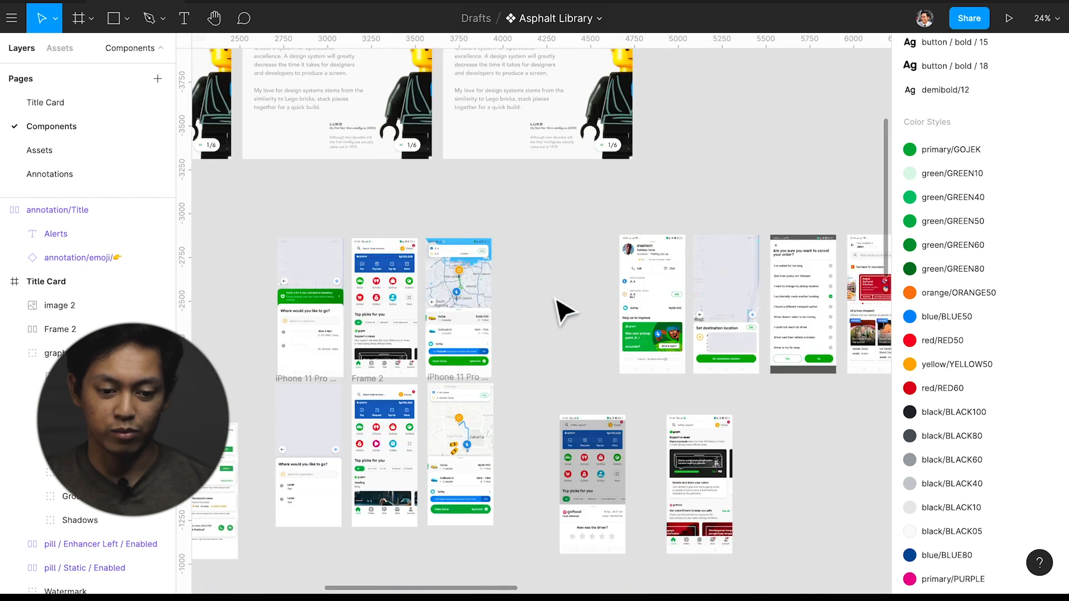
scroll(563, 306, left, 1)
scroll(477, 348, up, 6)
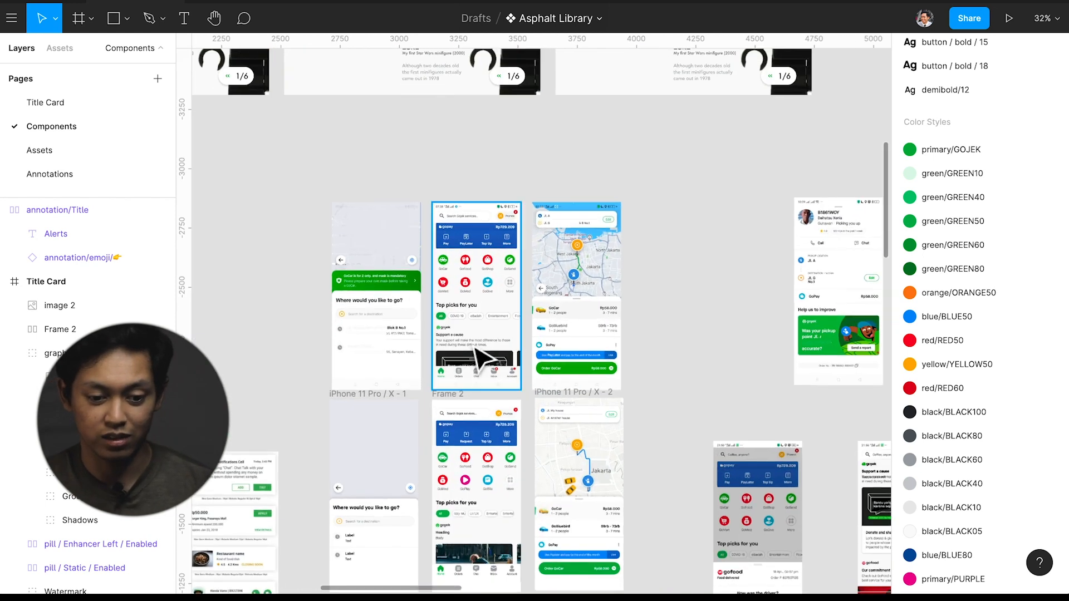
scroll(479, 357, up, 1)
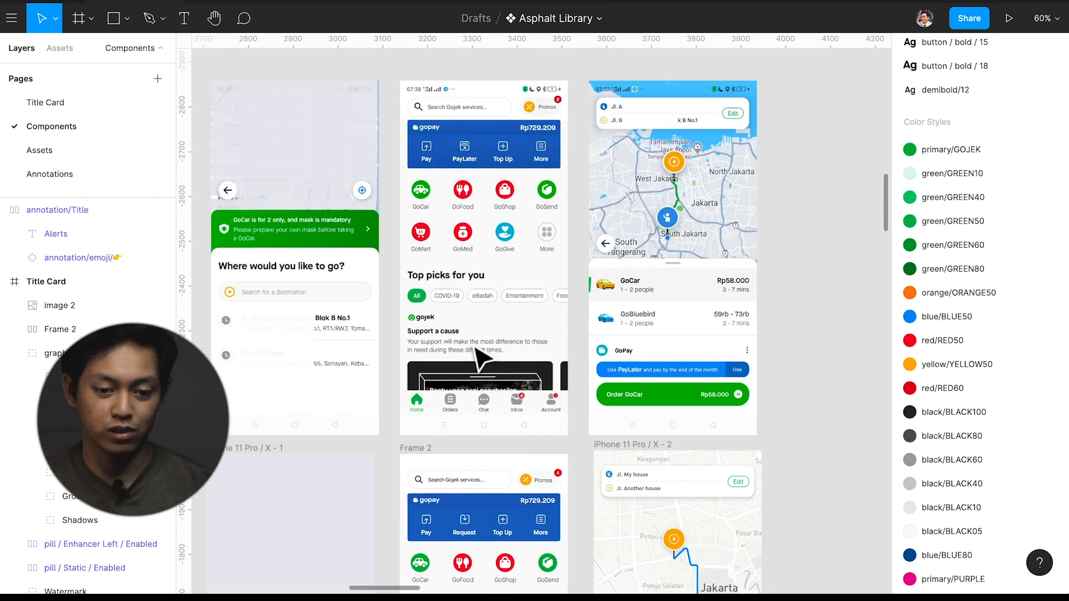
scroll(585, 220, right, 2)
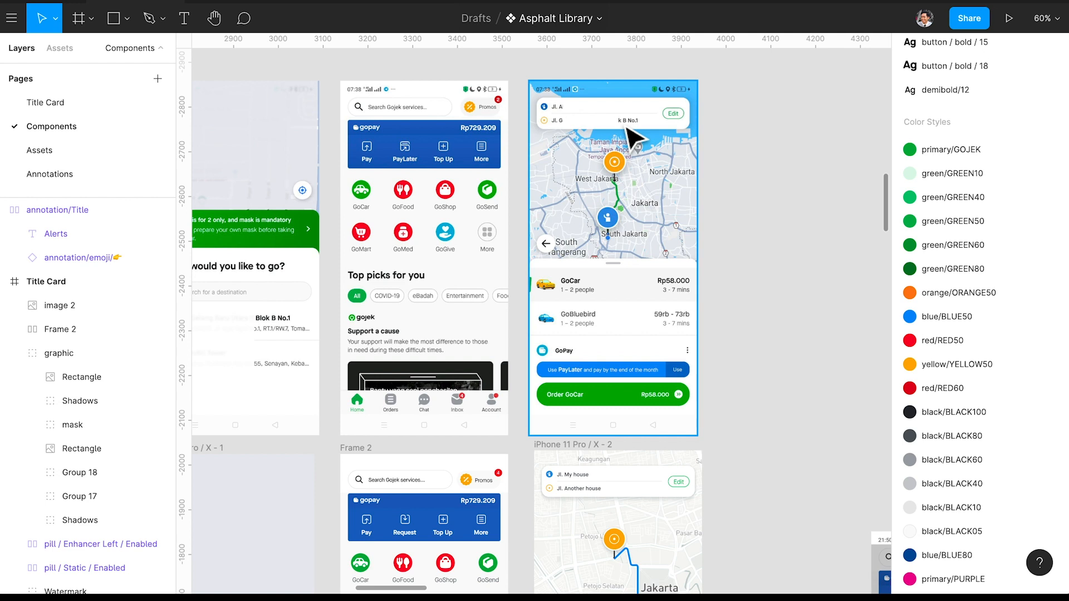
scroll(625, 143, right, 2)
scroll(629, 234, down, 5)
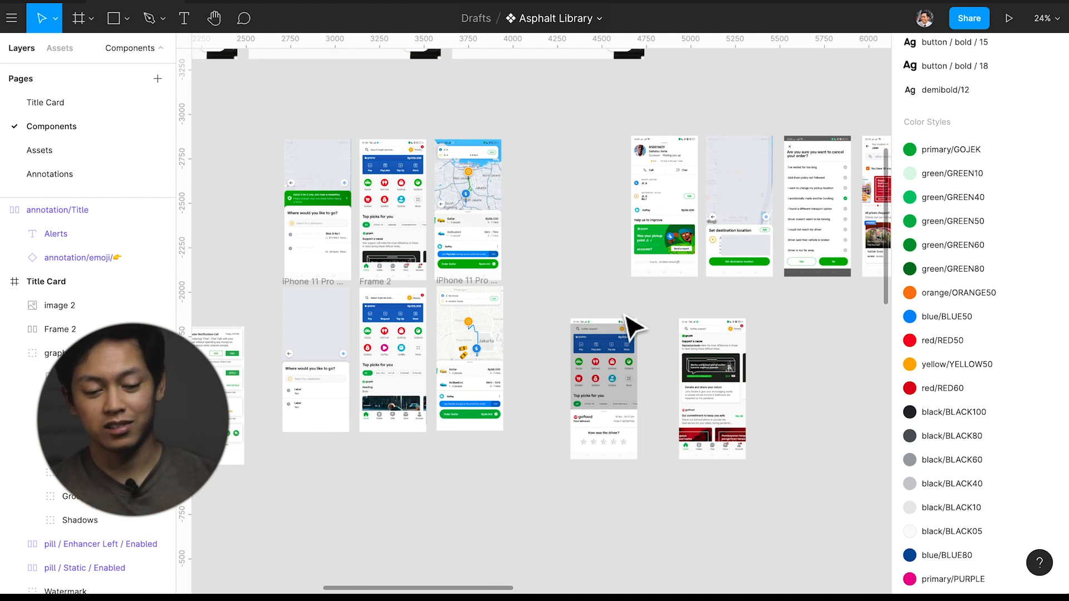
Examine the Colours swatches under Base Styles, including the New, Green, Secondary and 50 Shades rows.
scroll(629, 328, left, 10)
scroll(629, 329, down, 5)
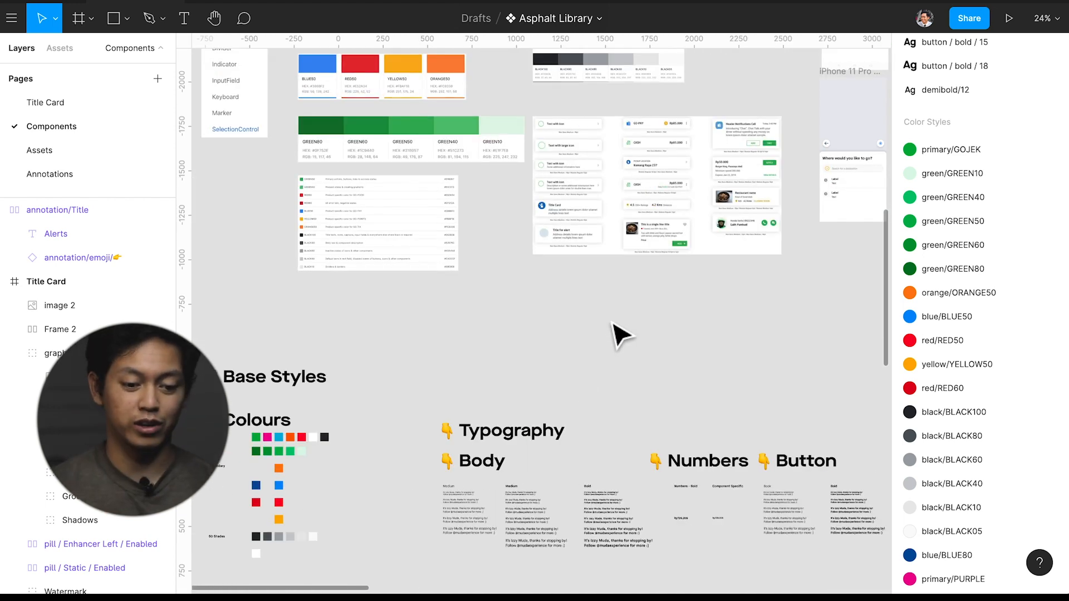
scroll(618, 334, left, 4)
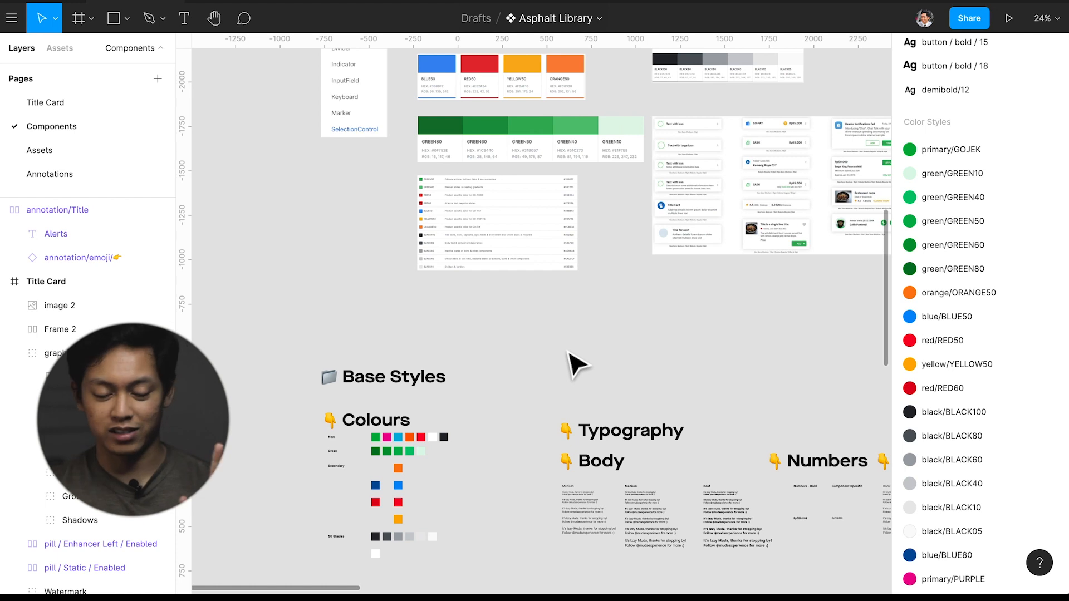
scroll(504, 375, down, 5)
scroll(477, 375, up, 5)
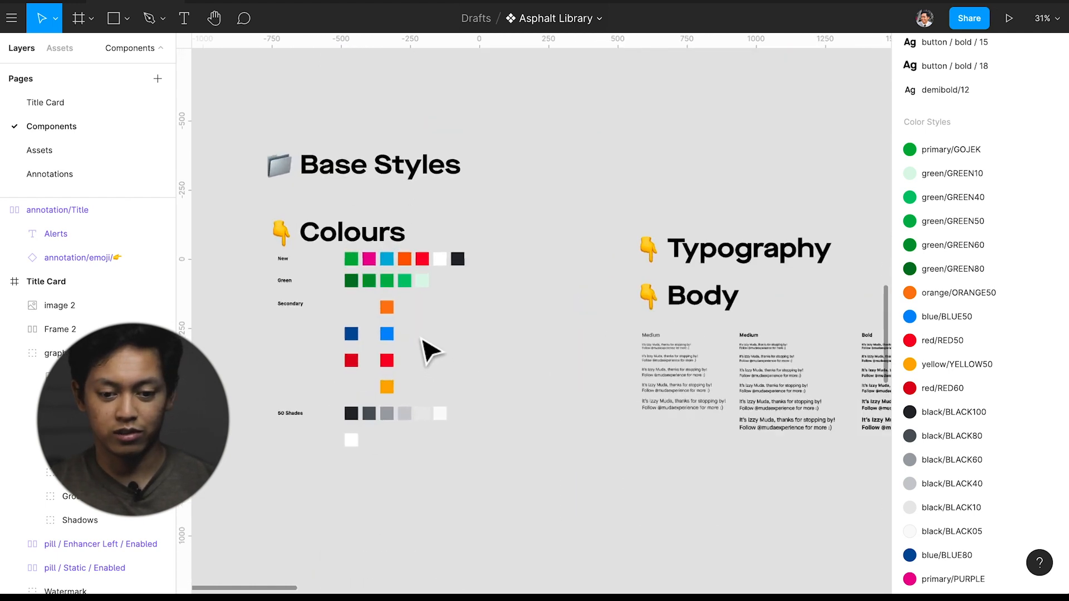
scroll(421, 339, left, 1)
scroll(421, 340, up, 1)
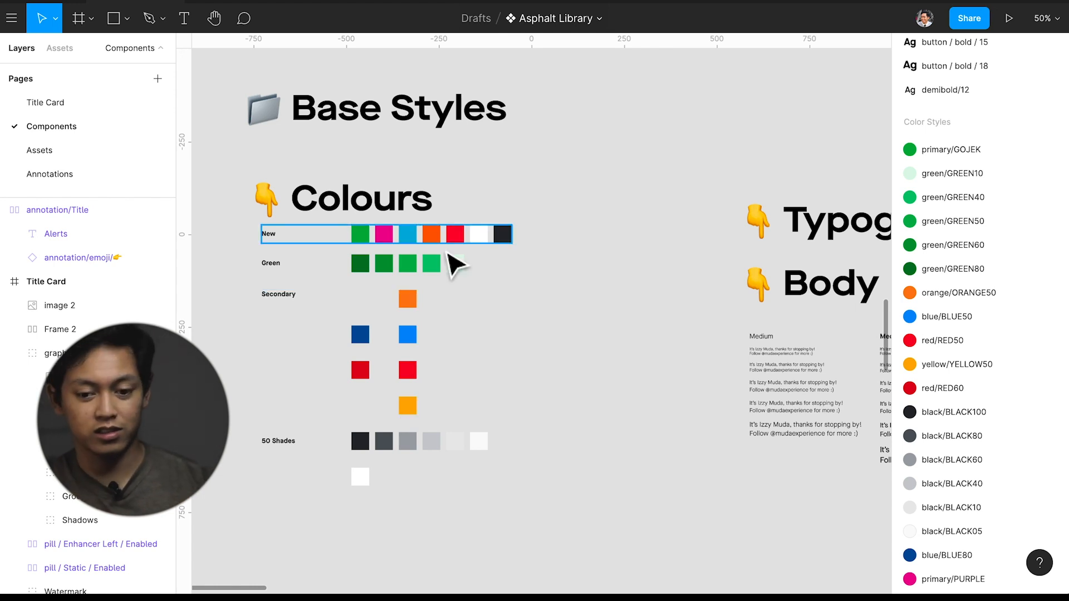
Examine the Typography samples for Body, Numbers and Button.
scroll(871, 437, right, 6)
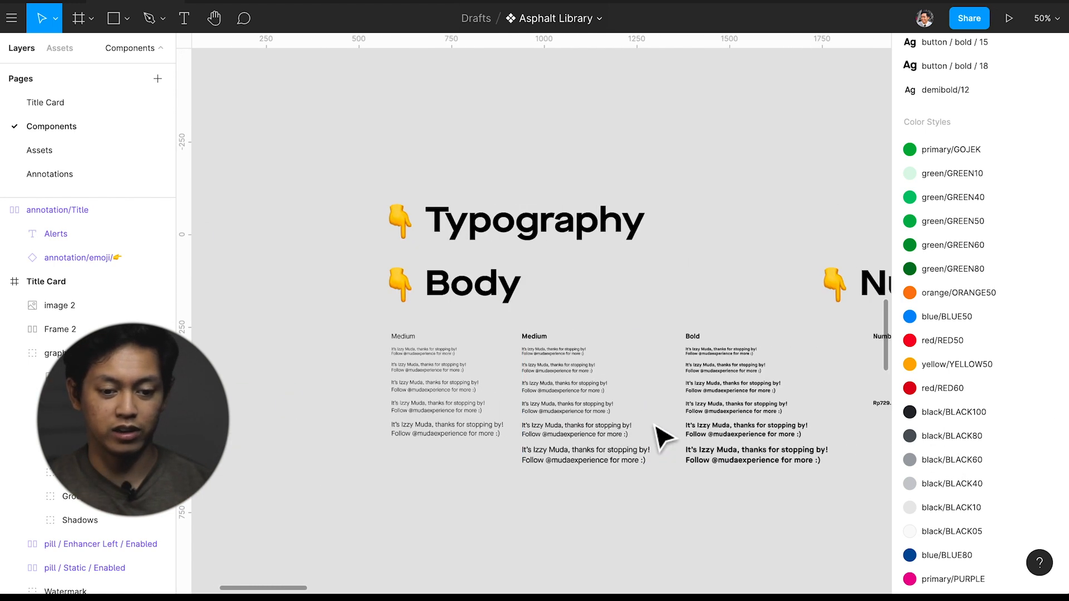
scroll(657, 432, right, 2)
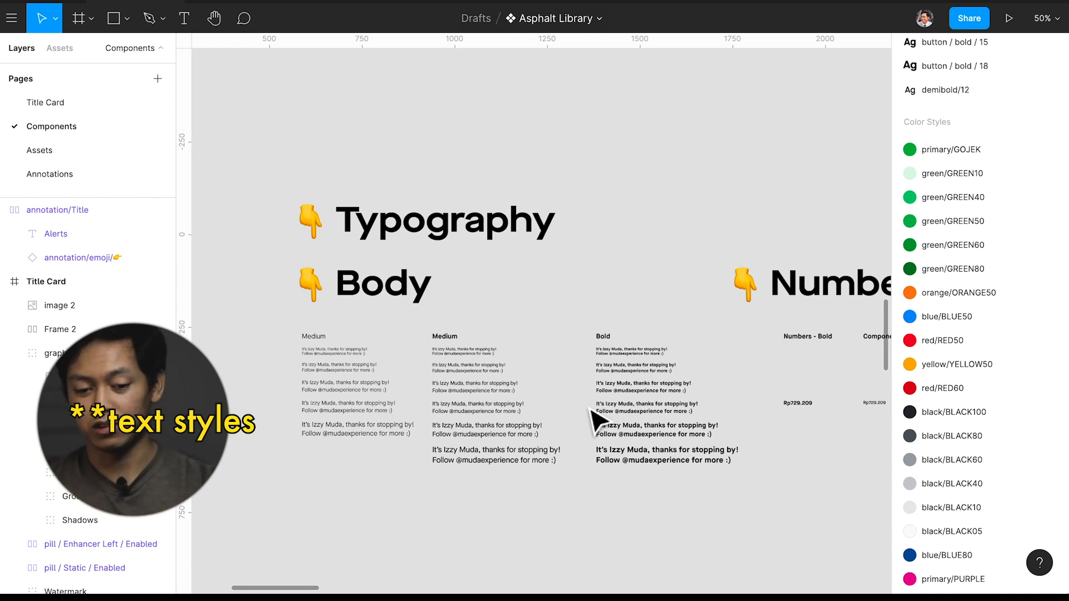
scroll(634, 356, right, 1)
scroll(641, 364, right, 8)
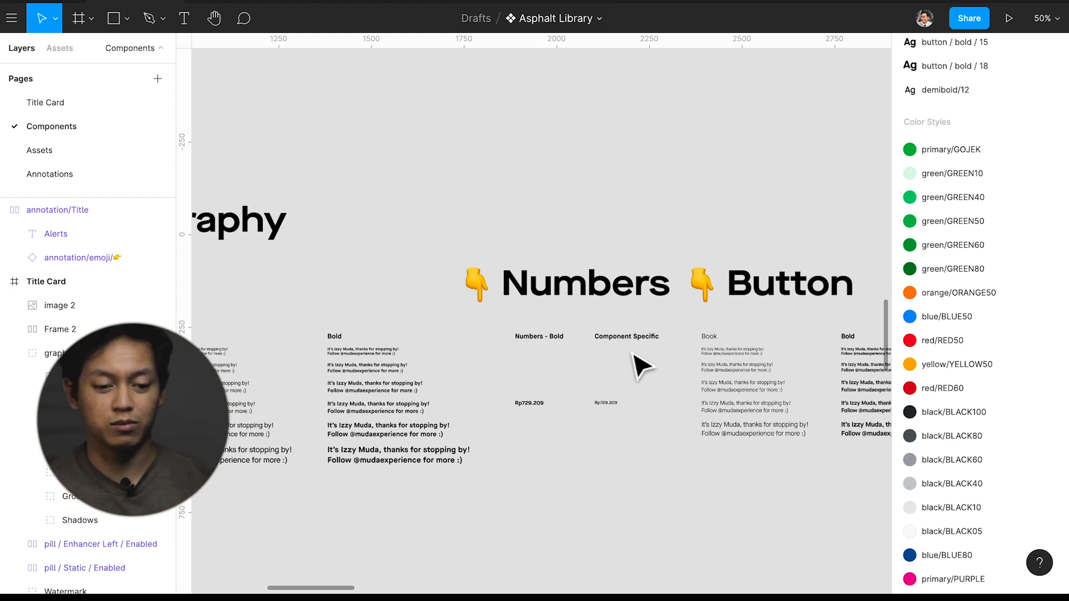
Inspect the text styles applied to a Body Medium sample, the Component Specific number and a Button Book sample.
scroll(640, 365, left, 10)
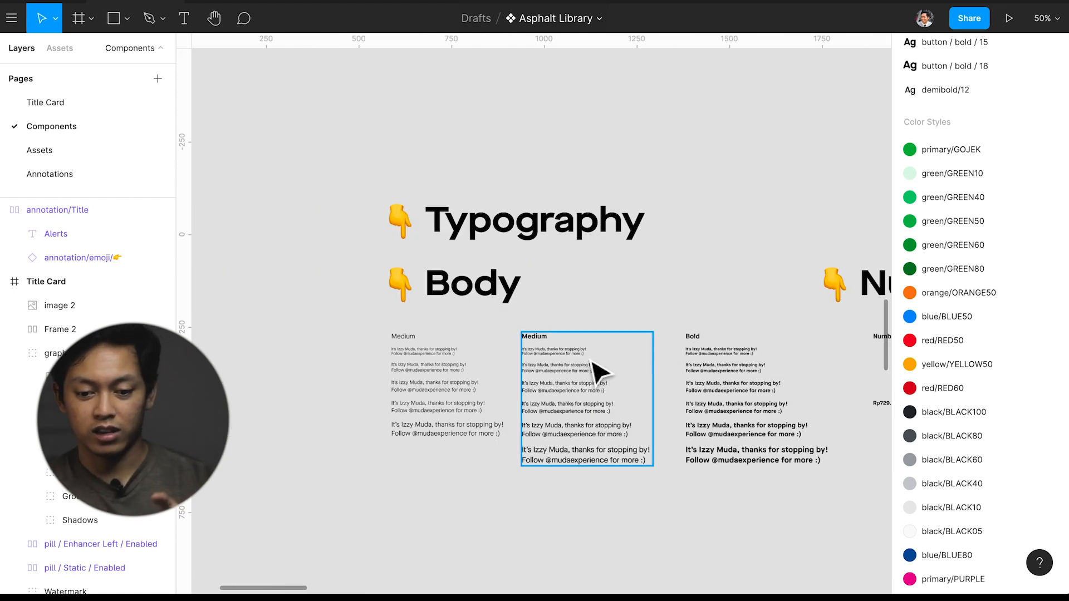
double_click(595, 370)
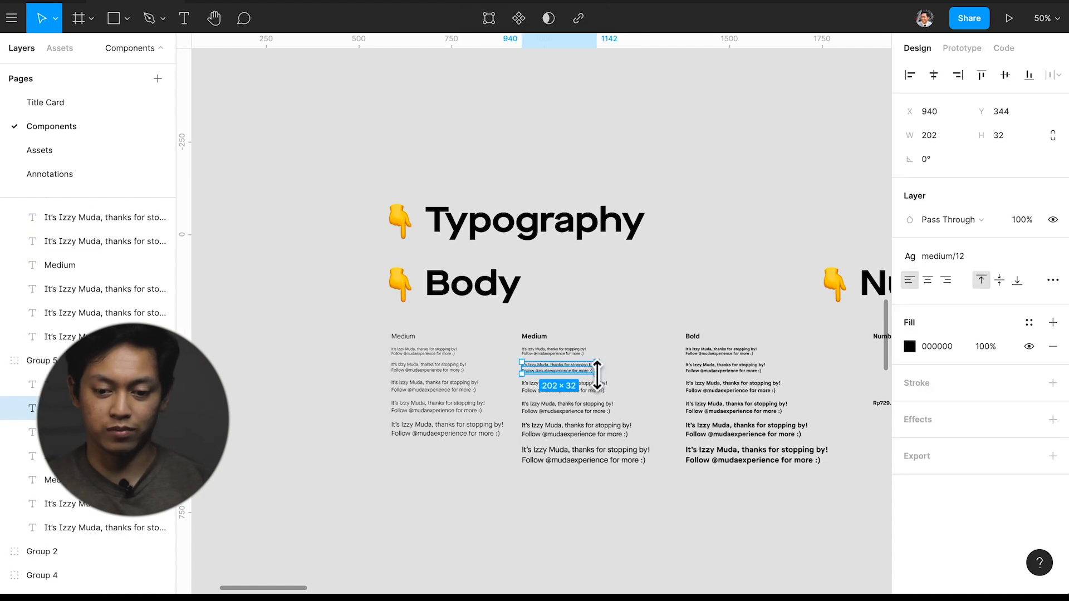
scroll(597, 374, right, 12)
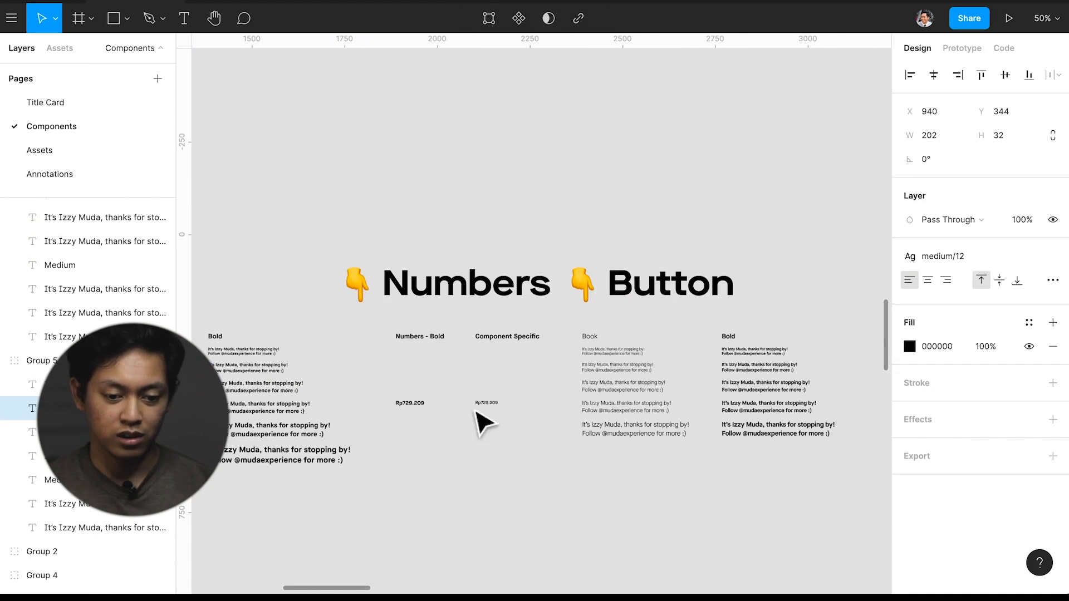
click(486, 410)
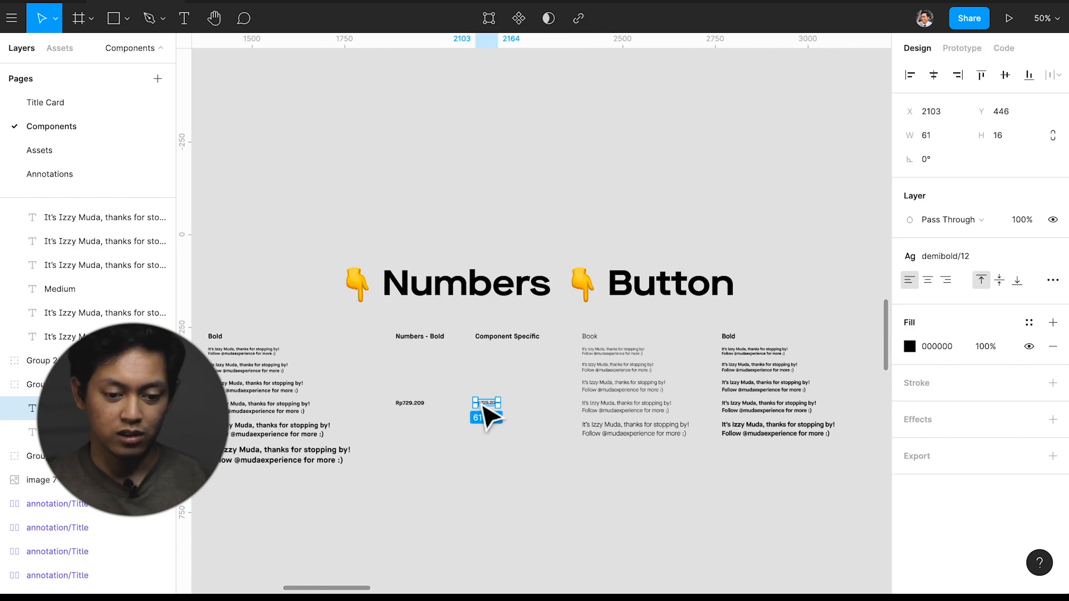
click(613, 369)
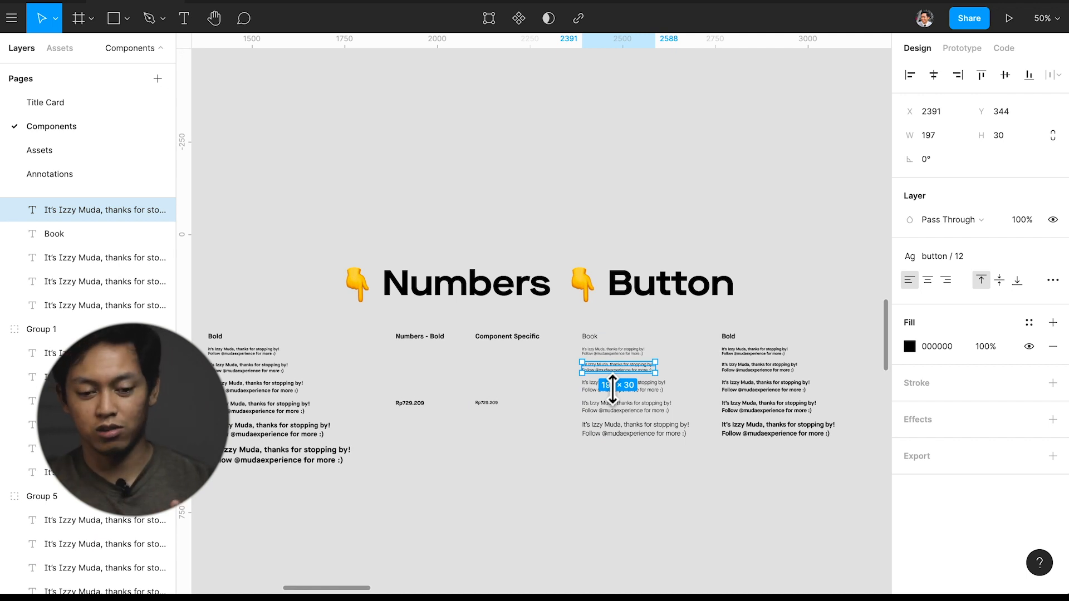
Examine the ROUND, ROUNDED and SHARP components under Shapes and inspect the shape/ROUND component's properties.
scroll(612, 390, down, 1)
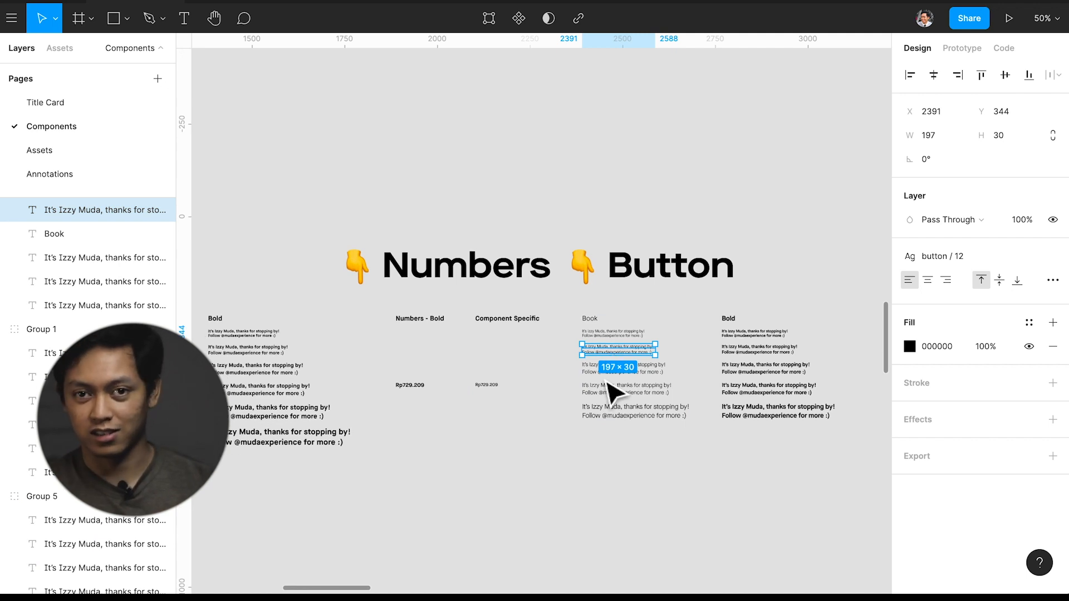
scroll(608, 385, right, 5)
scroll(608, 384, down, 1)
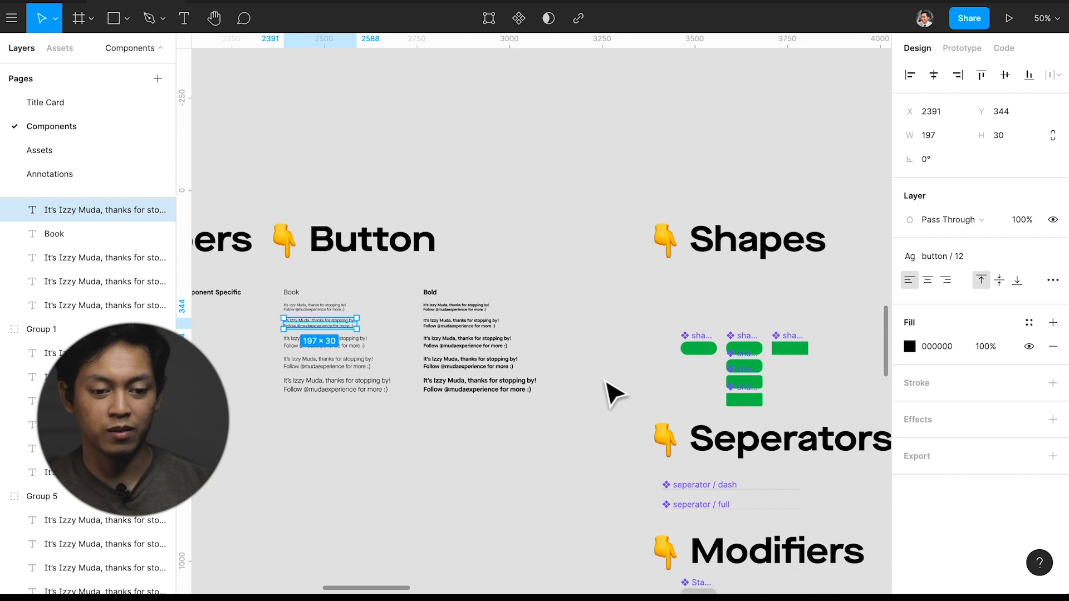
scroll(608, 383, down, 3)
scroll(706, 354, up, 5)
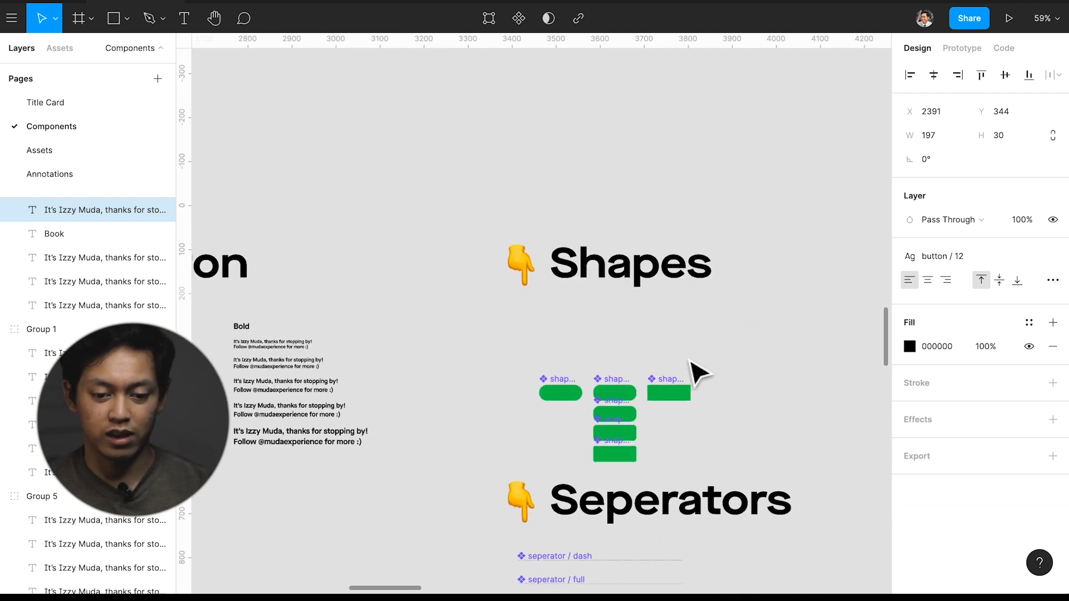
scroll(696, 376, up, 5)
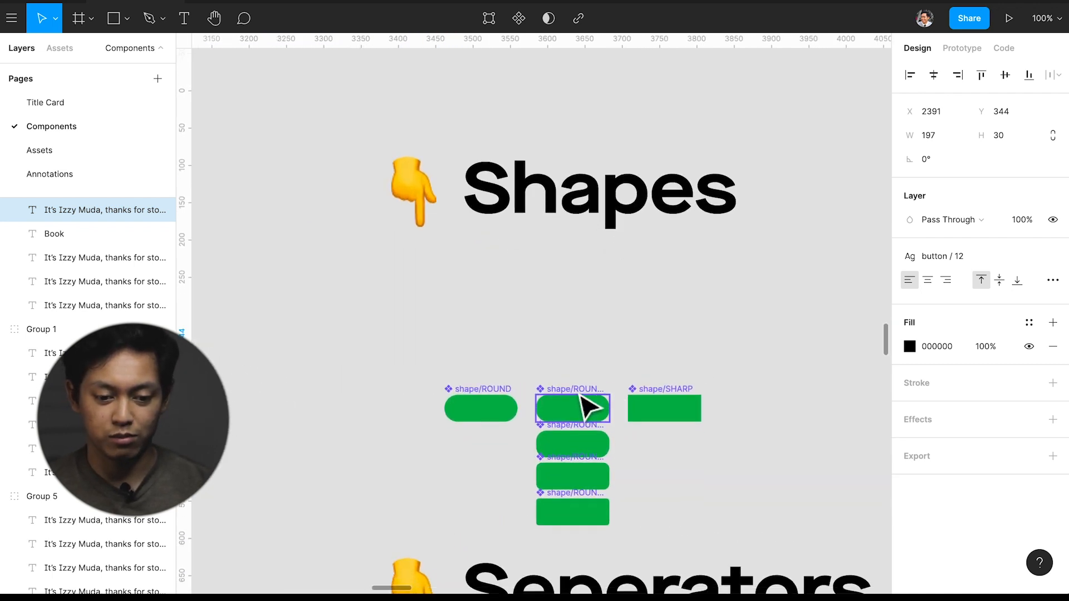
scroll(518, 412, up, 2)
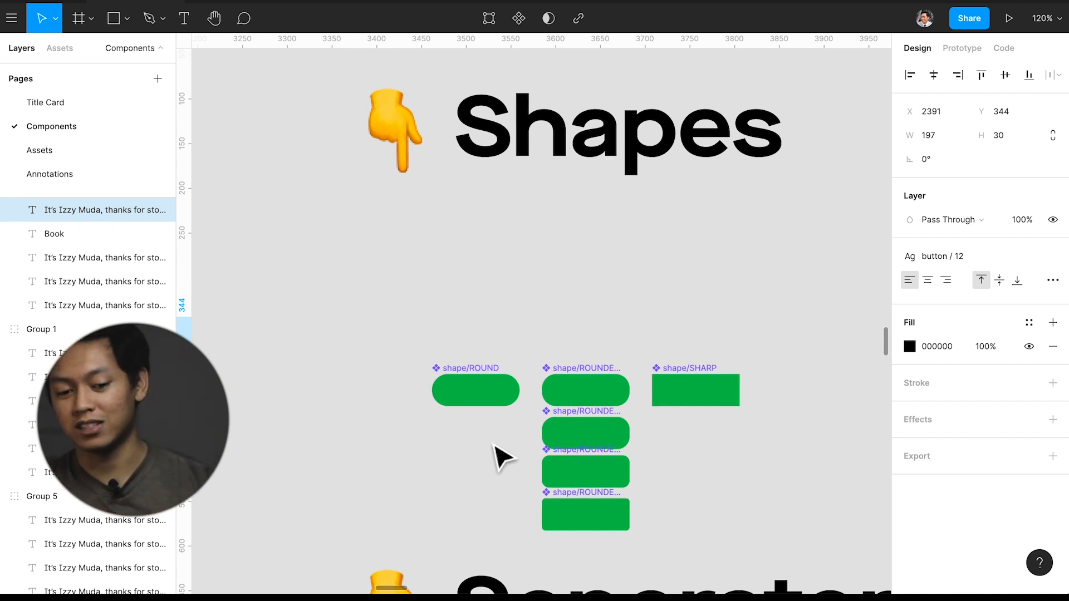
click(497, 393)
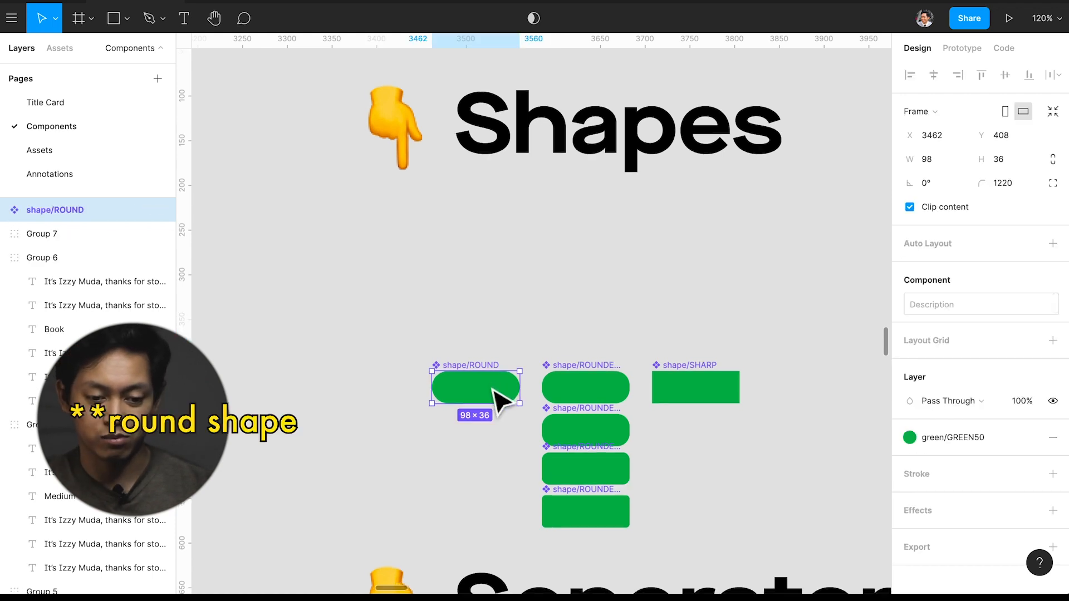
scroll(493, 390, down, 1)
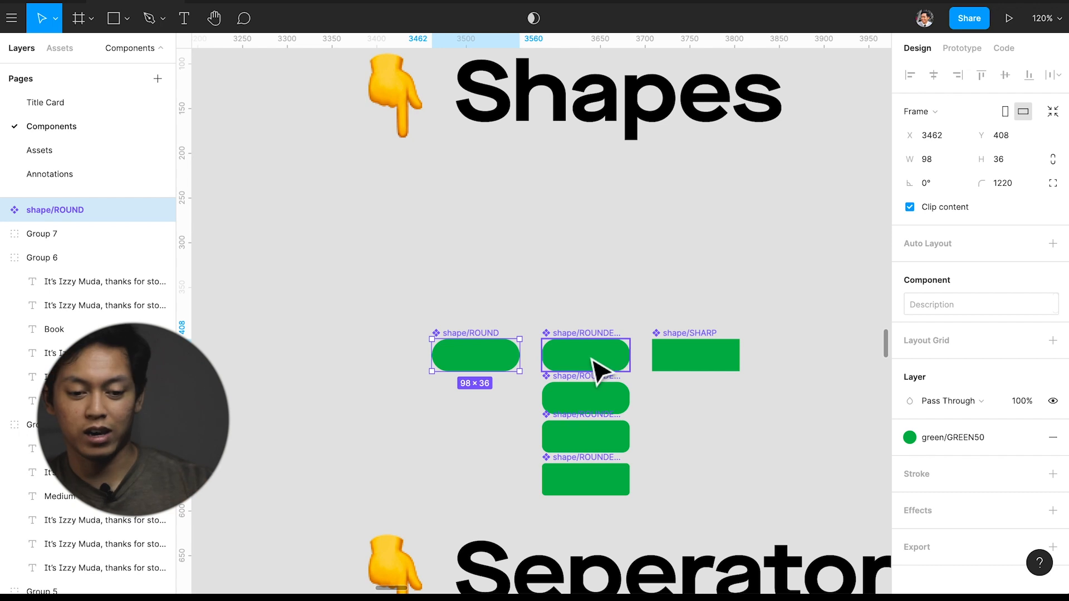
scroll(589, 435, down, 1)
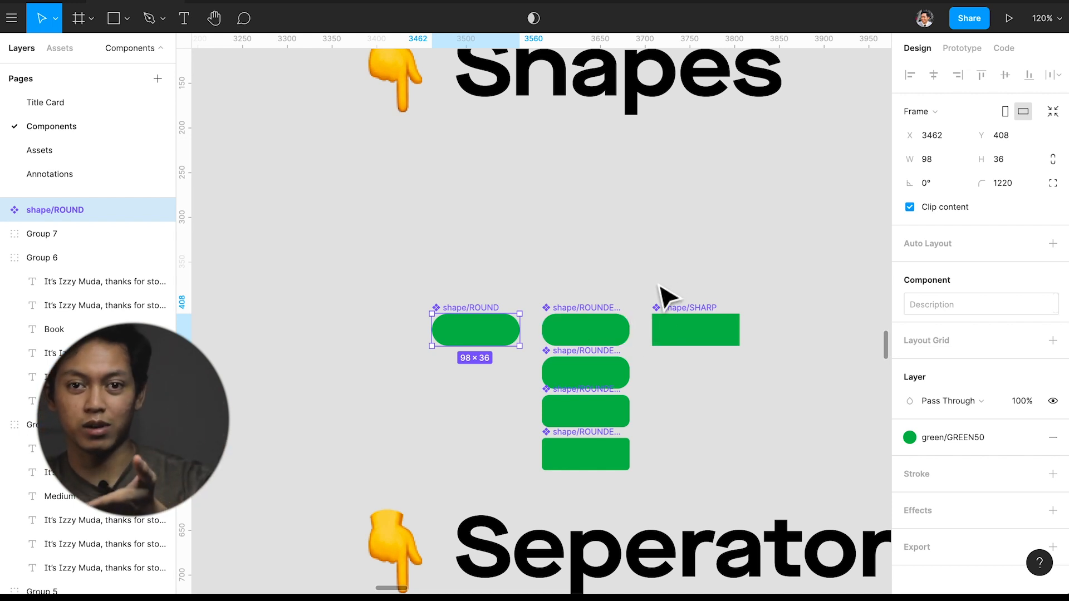
Examine the dash and full line components under Seperators and the pressed-state components under Modifiers.
scroll(649, 398, down, 3)
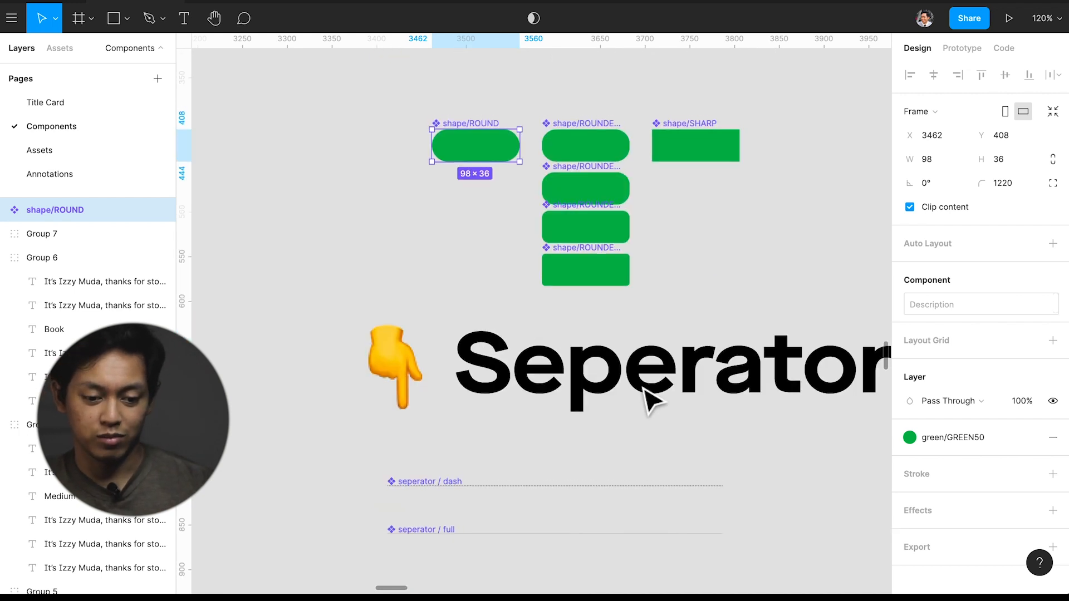
scroll(652, 393, down, 4)
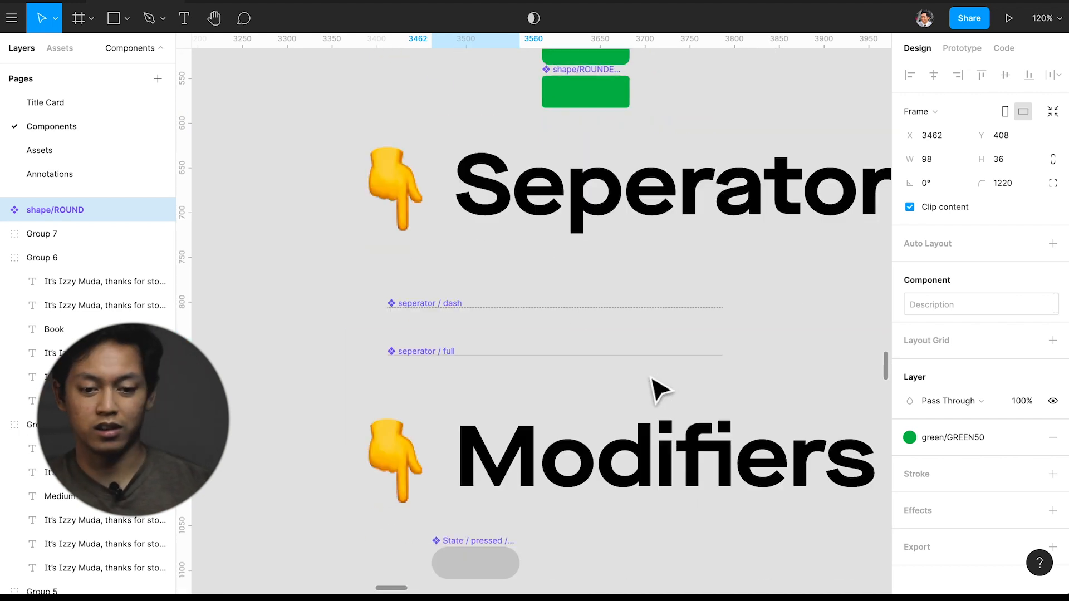
scroll(655, 385, right, 1)
scroll(655, 376, down, 1)
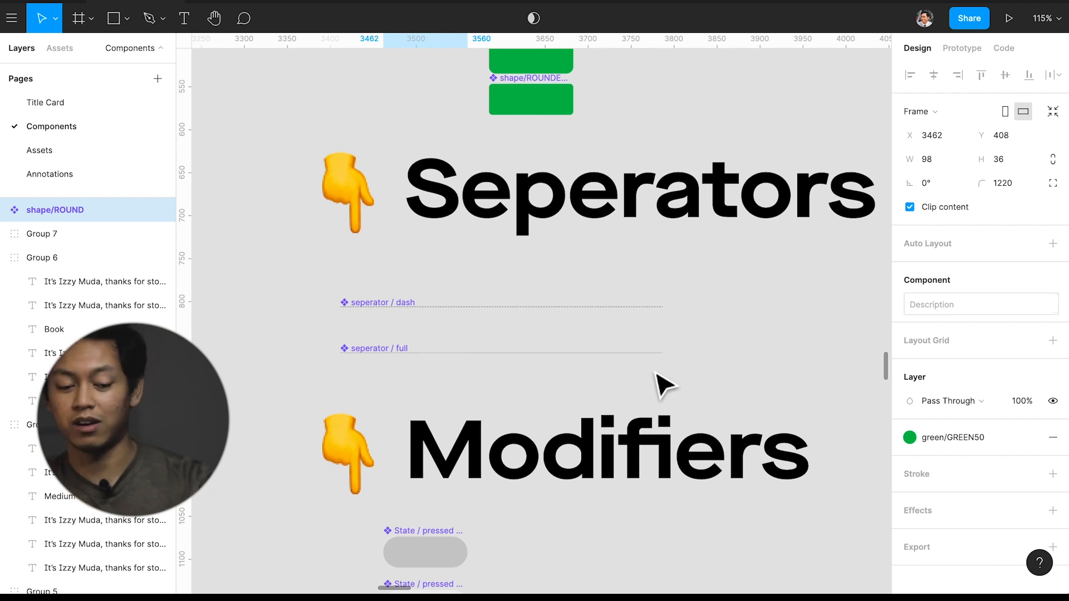
scroll(657, 376, down, 2)
scroll(658, 375, down, 1)
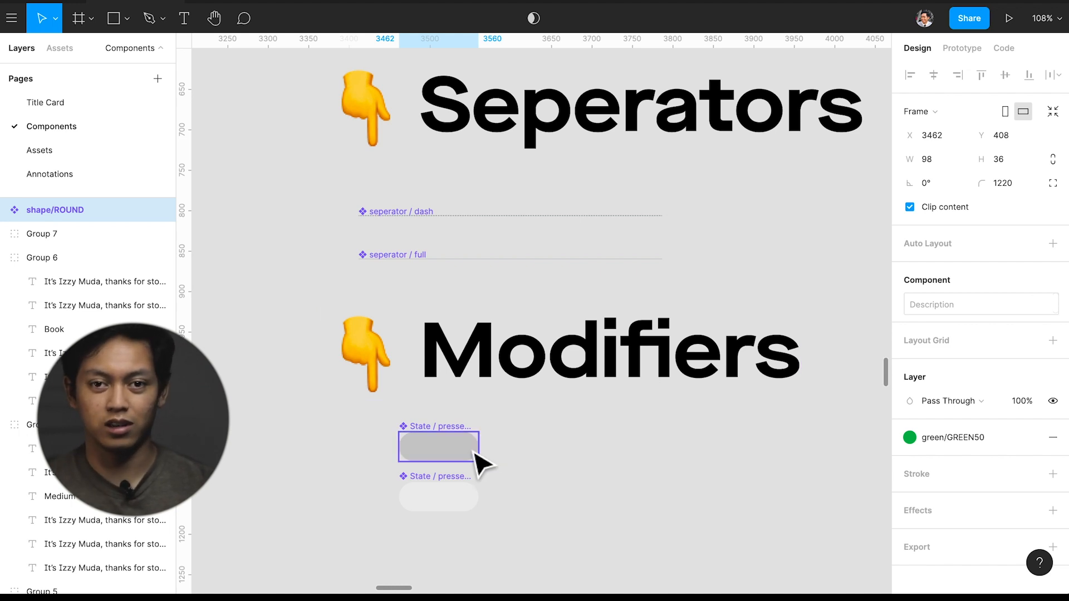
scroll(476, 449, right, 10)
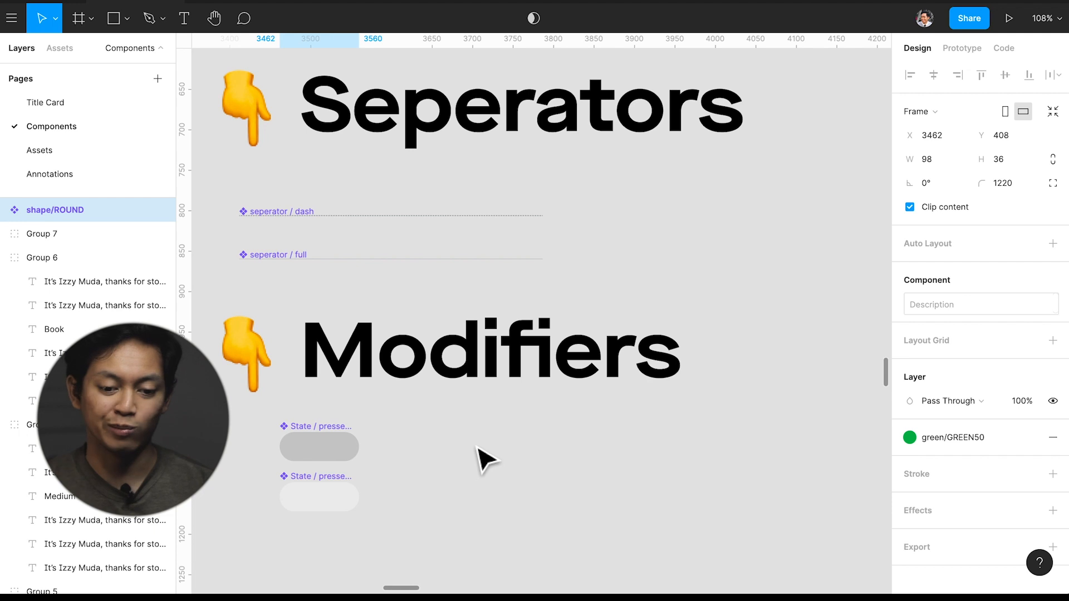
Inspect the effect styles applied to the two white circles under Effects.
scroll(478, 444, down, 4)
scroll(478, 444, up, 1)
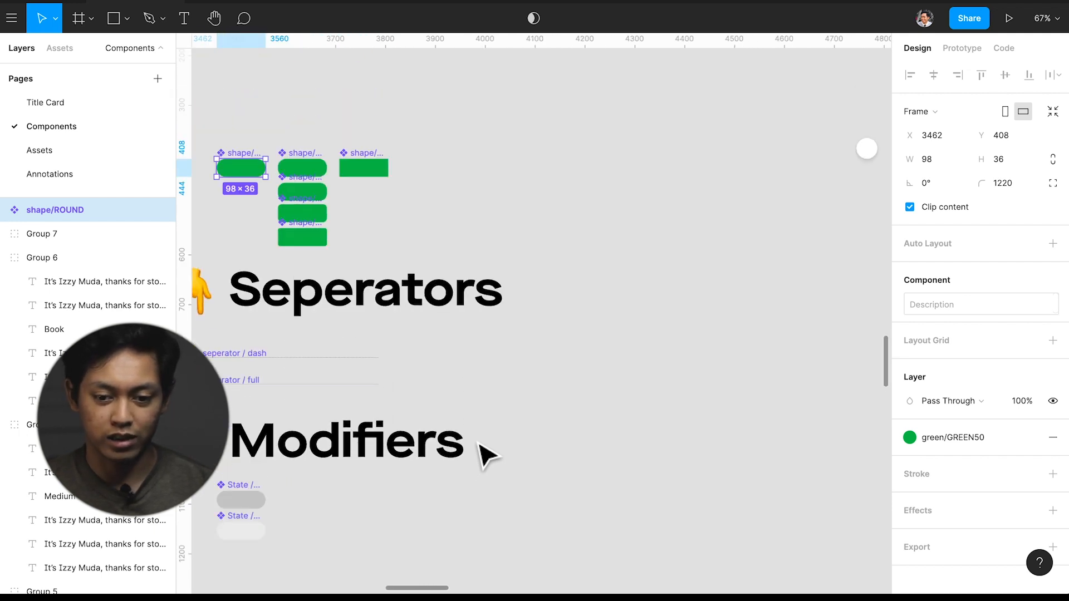
scroll(477, 444, right, 6)
scroll(478, 444, up, 4)
scroll(479, 444, right, 5)
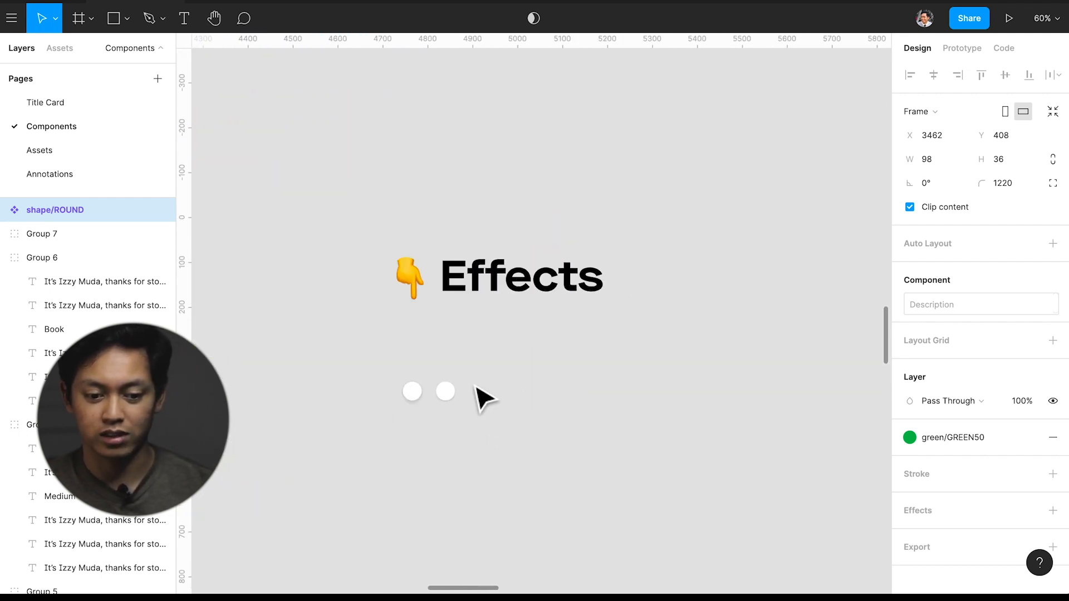
scroll(469, 389, up, 5)
scroll(466, 388, up, 2)
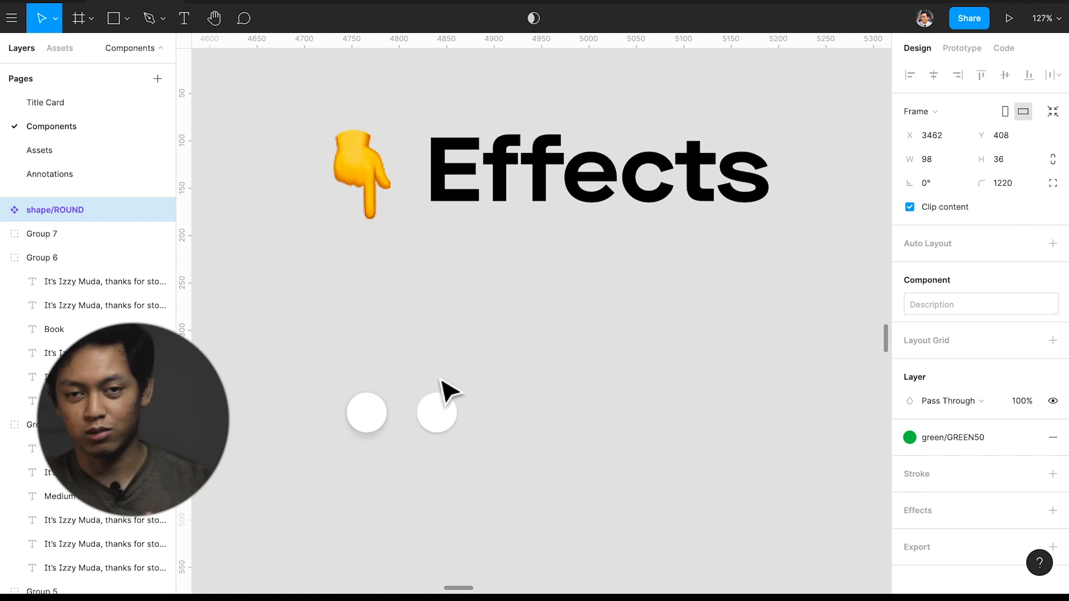
click(379, 418)
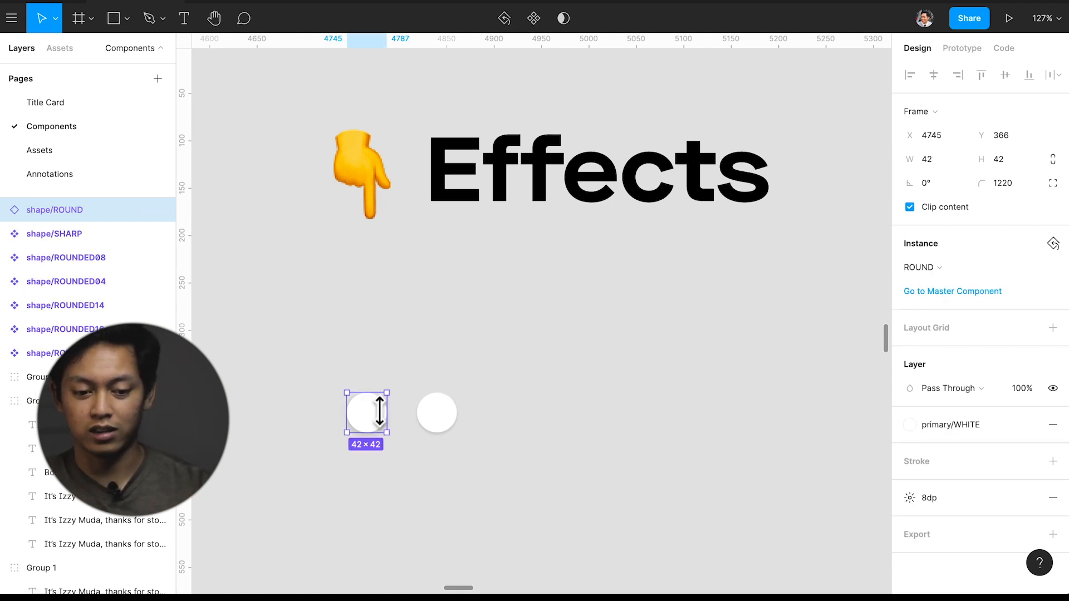
click(433, 421)
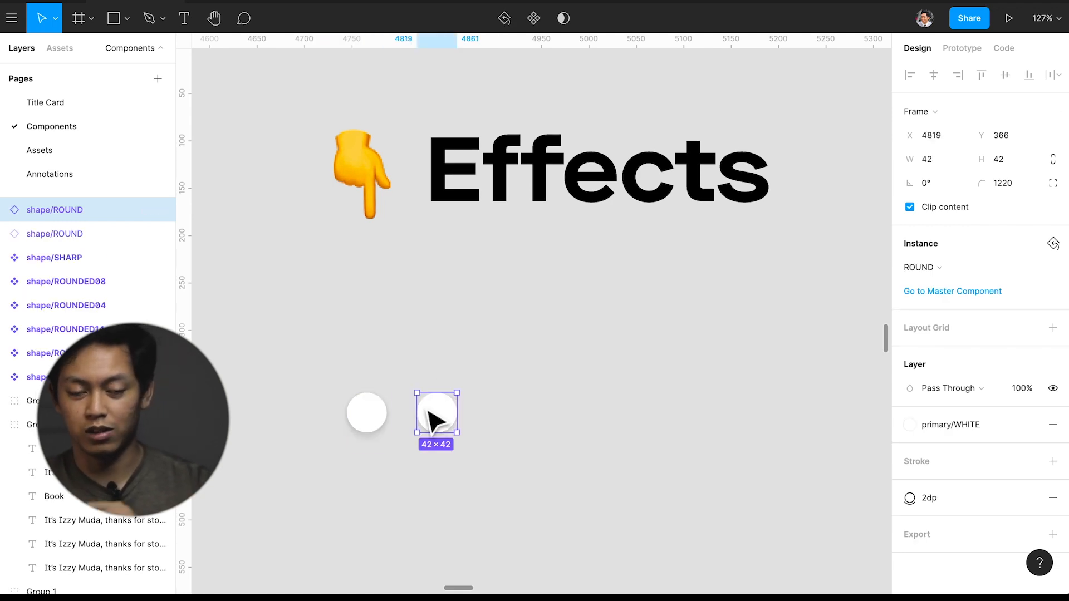
click(483, 392)
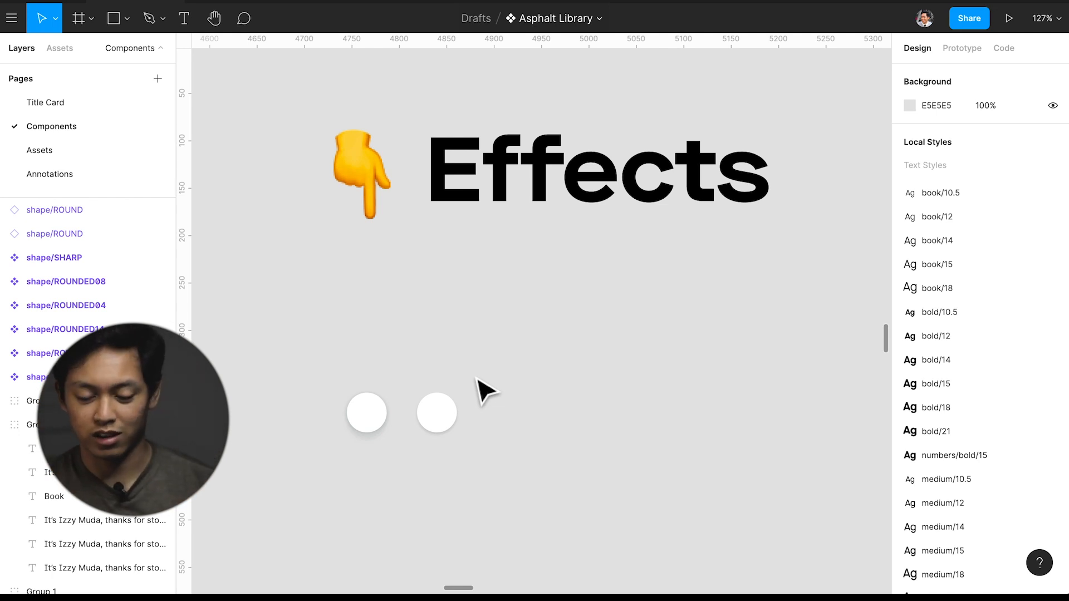
Review the Base Styles overview and the start of the Components section with its Badge and Button frames.
scroll(483, 366, down, 10)
scroll(484, 357, down, 5)
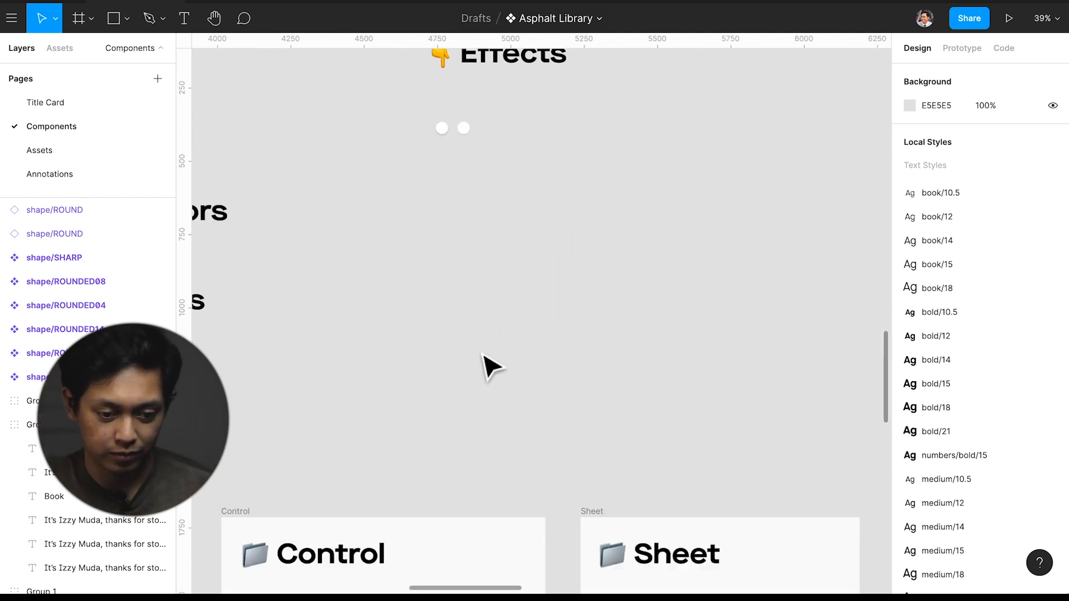
scroll(482, 355, down, 5)
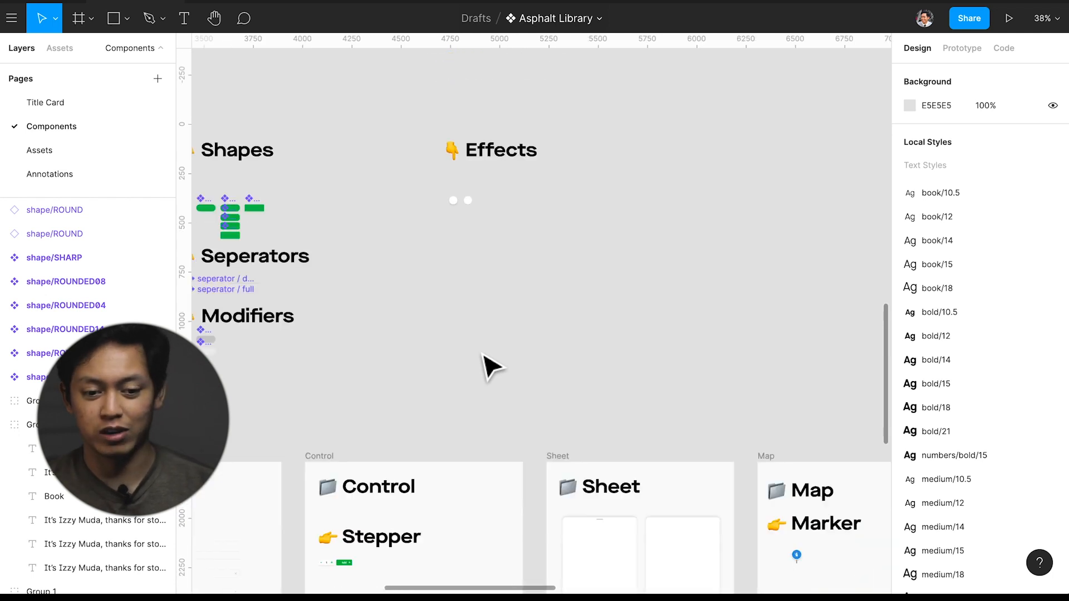
scroll(484, 367, up, 1)
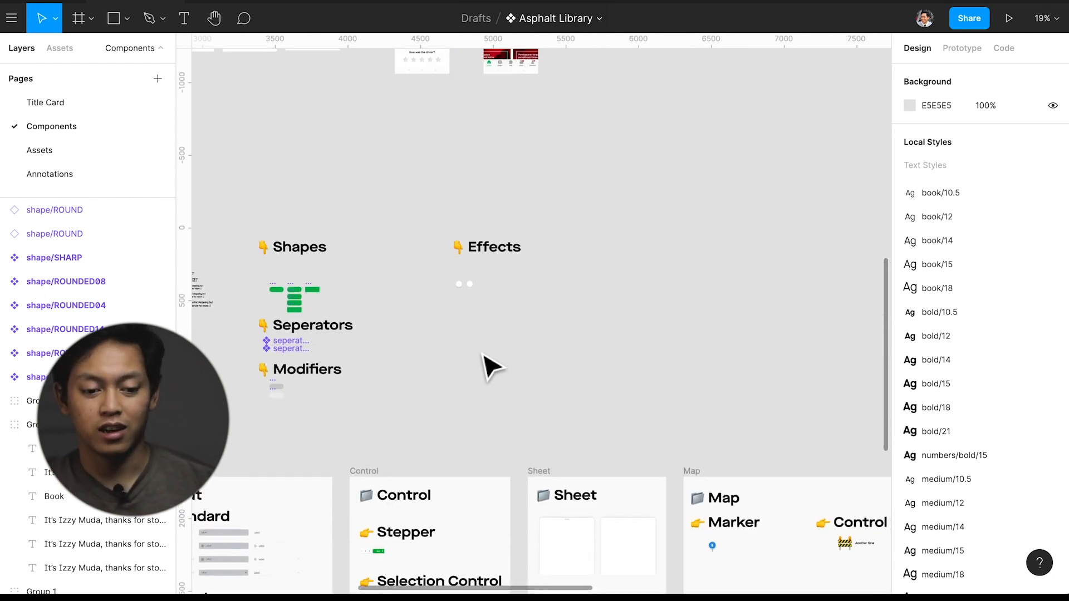
scroll(484, 366, left, 15)
scroll(484, 354, right, 2)
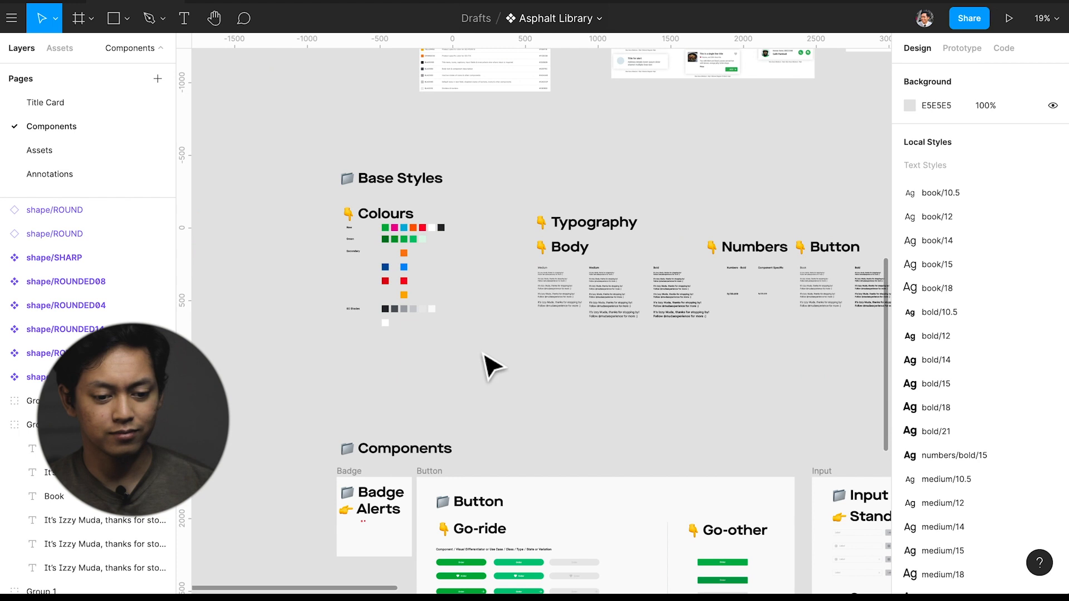
scroll(483, 354, down, 5)
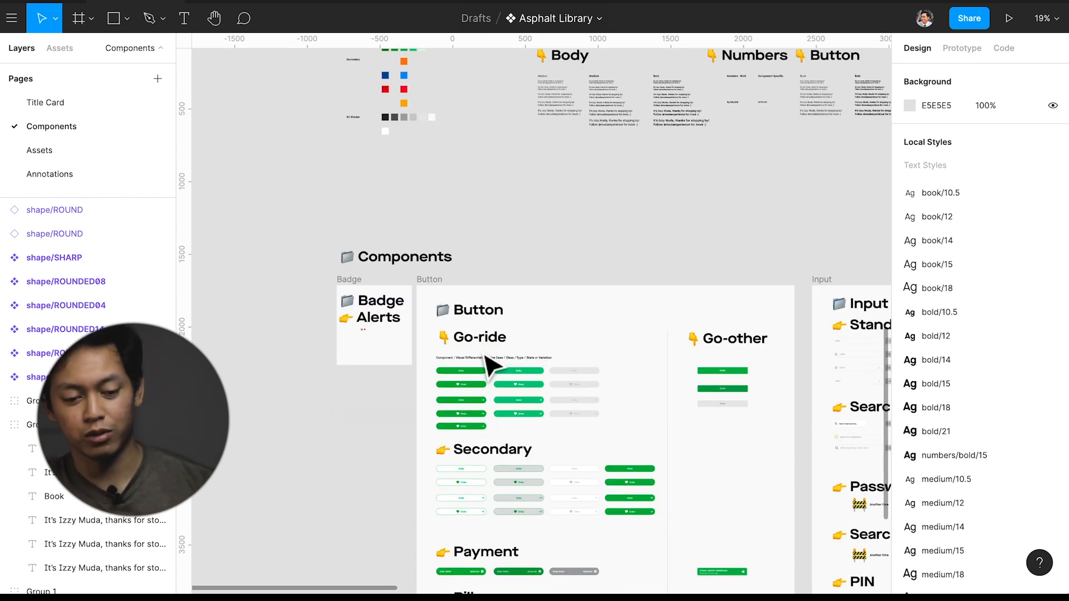
scroll(491, 367, down, 3)
scroll(473, 365, up, 2)
scroll(395, 305, left, 3)
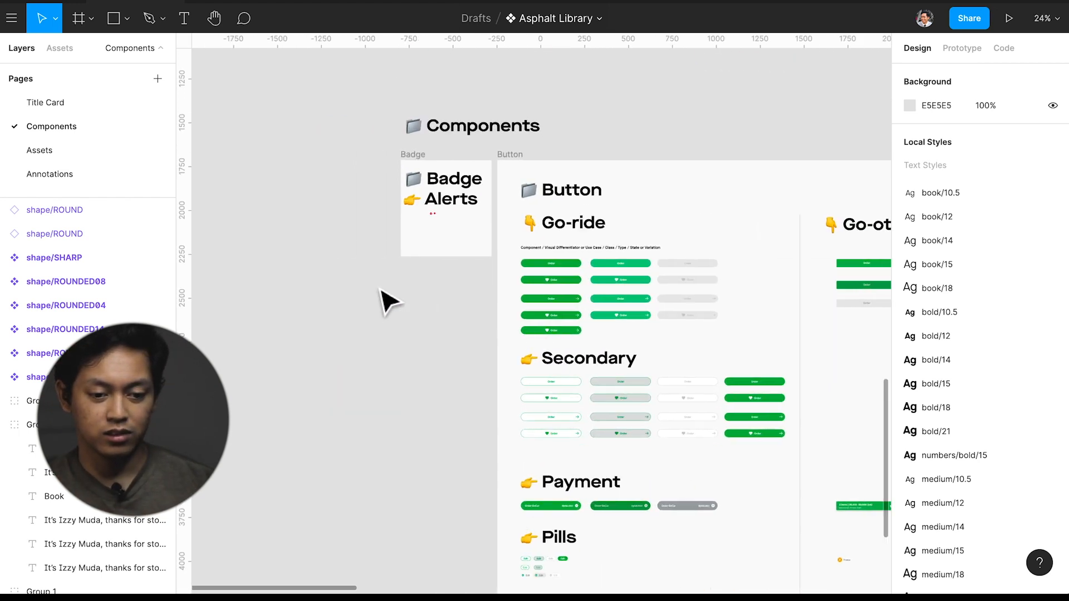
scroll(459, 255, up, 1)
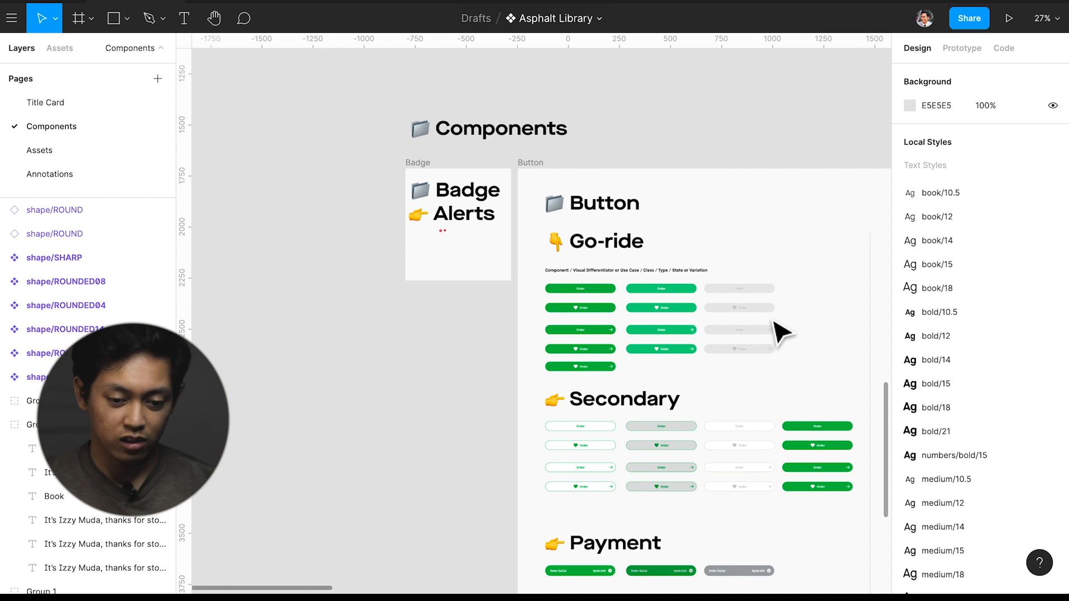
Examine the Button frame's categories, including Go-ride, Secondary and Go-other, and the component naming line.
scroll(656, 382, right, 5)
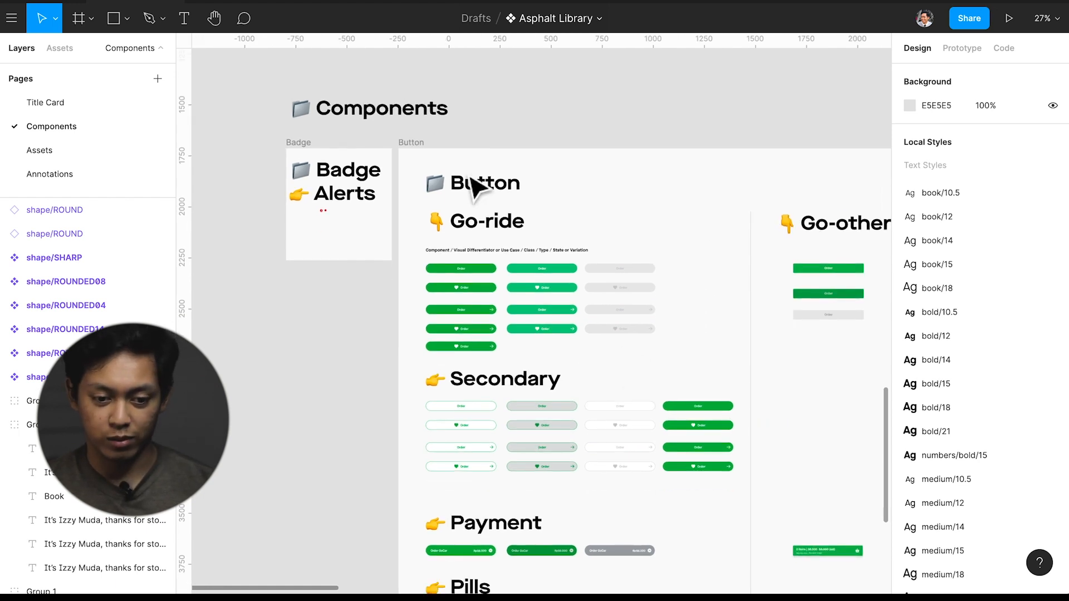
scroll(410, 155, up, 2)
scroll(412, 157, up, 3)
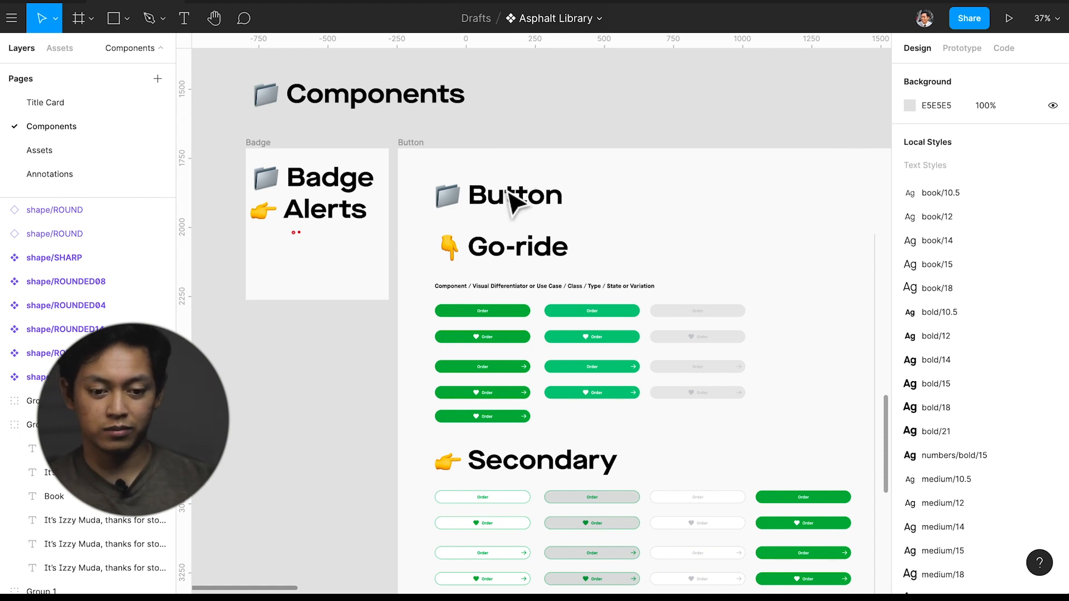
scroll(510, 228, down, 1)
scroll(509, 225, right, 3)
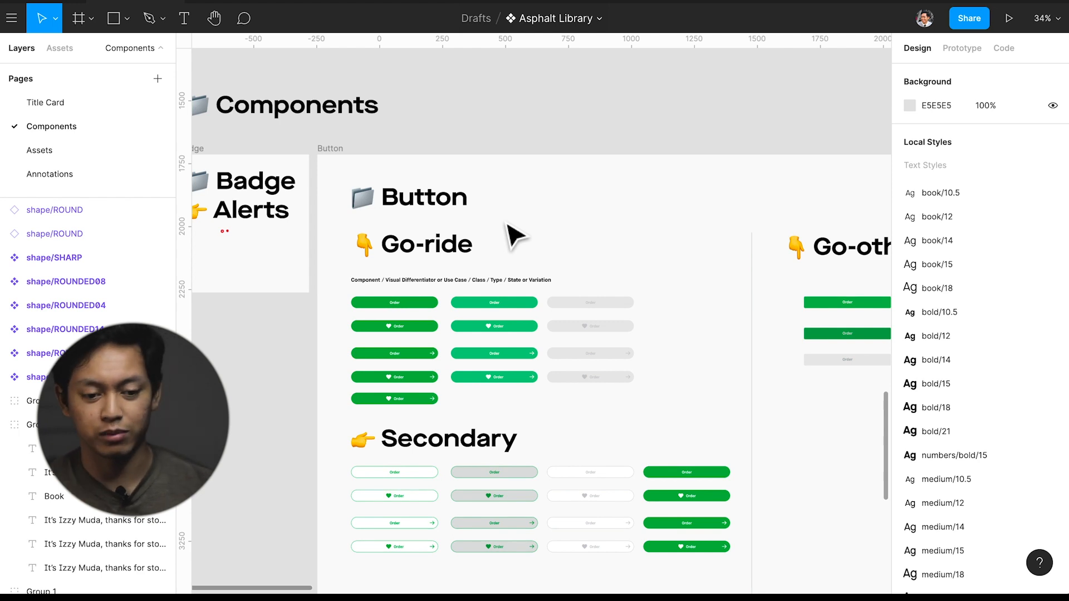
scroll(512, 236, down, 1)
scroll(504, 235, down, 1)
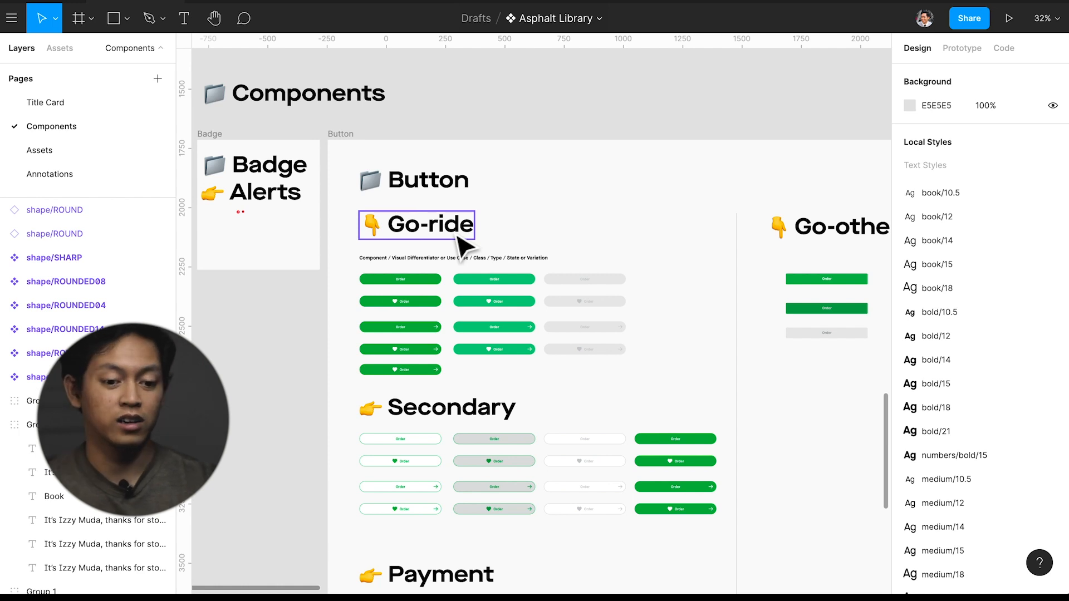
scroll(510, 259, right, 2)
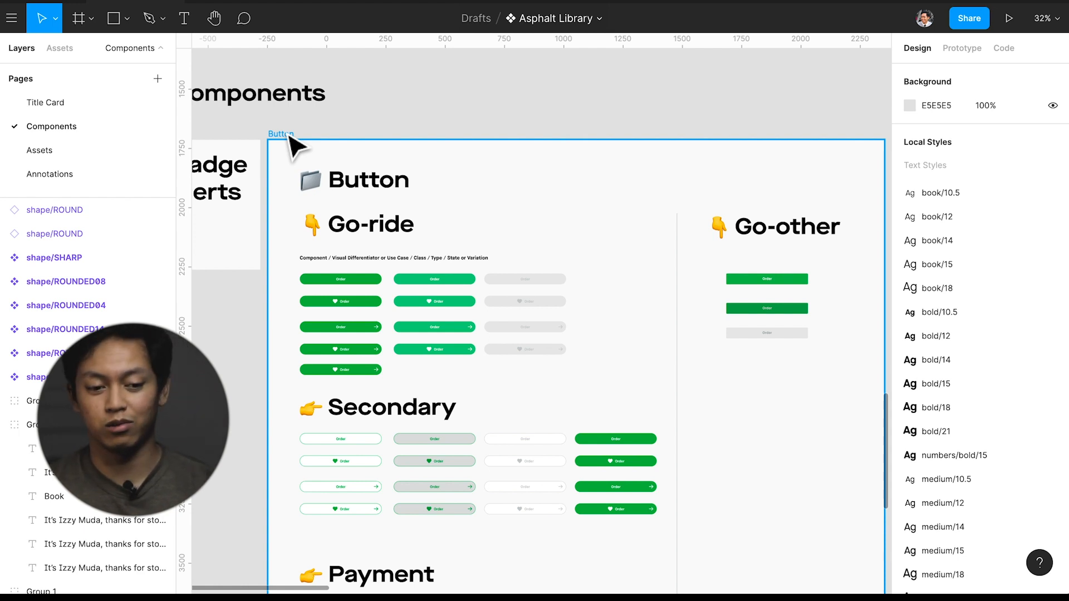
Try moving the whole Button frame up beside the Components heading, and undo the move.
scroll(290, 137, left, 3)
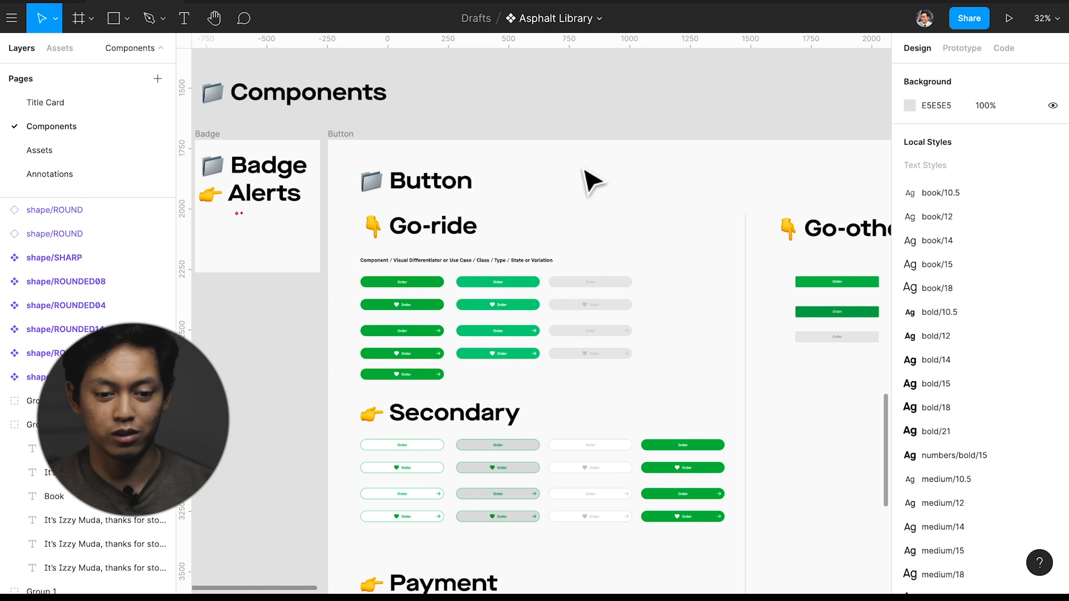
drag(368, 142, 437, 122)
key(super+z)
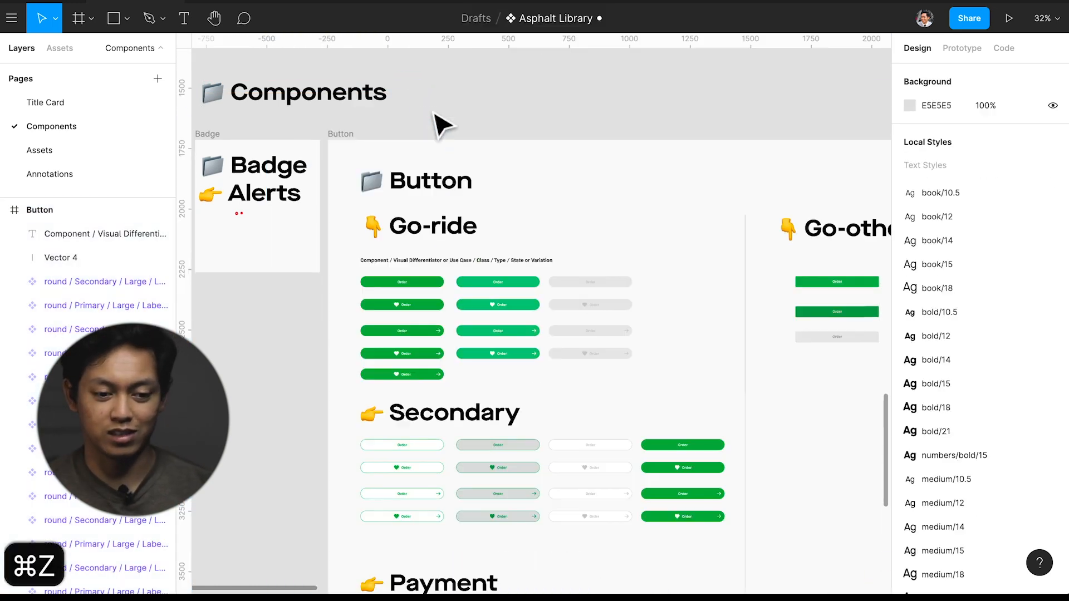
Examine the Go-ride button variants and their naming convention up close, and compare them with the Go-other buttons.
scroll(429, 189, up, 5)
scroll(488, 256, down, 5)
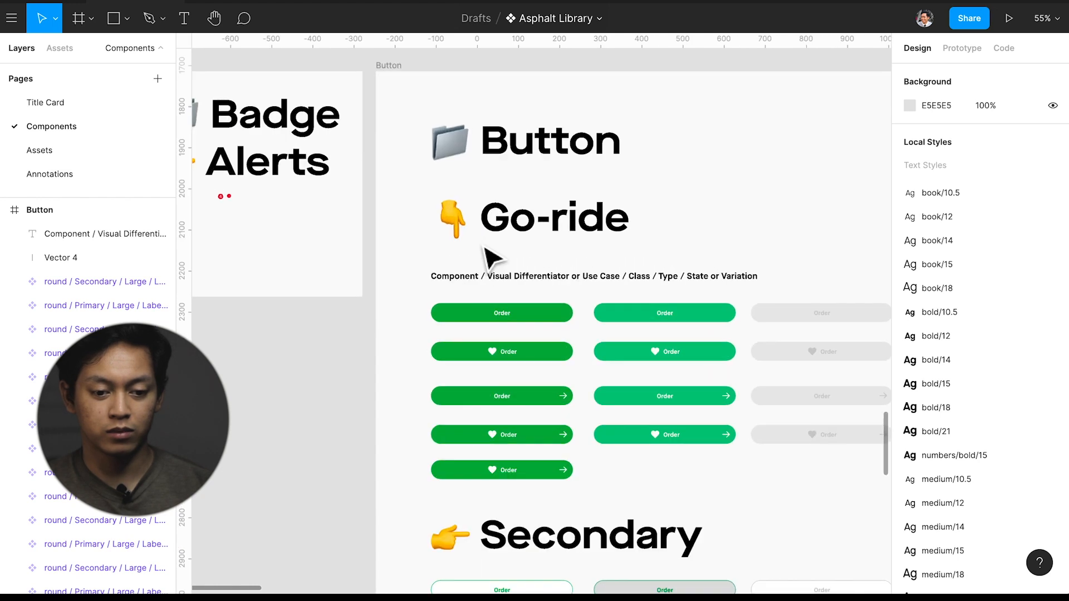
scroll(488, 257, right, 5)
scroll(489, 256, left, 5)
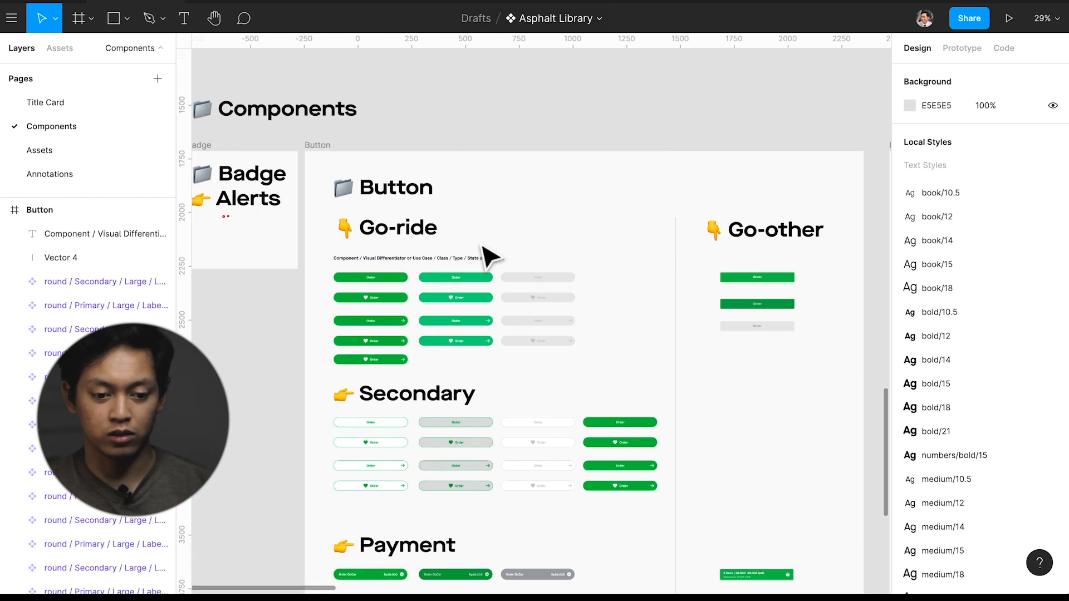
Survey the component frames beyond Button, from Input and Control through Map, Card, Feed, List and Navigation, and return to the Button frame.
scroll(454, 246, up, 5)
scroll(451, 231, down, 3)
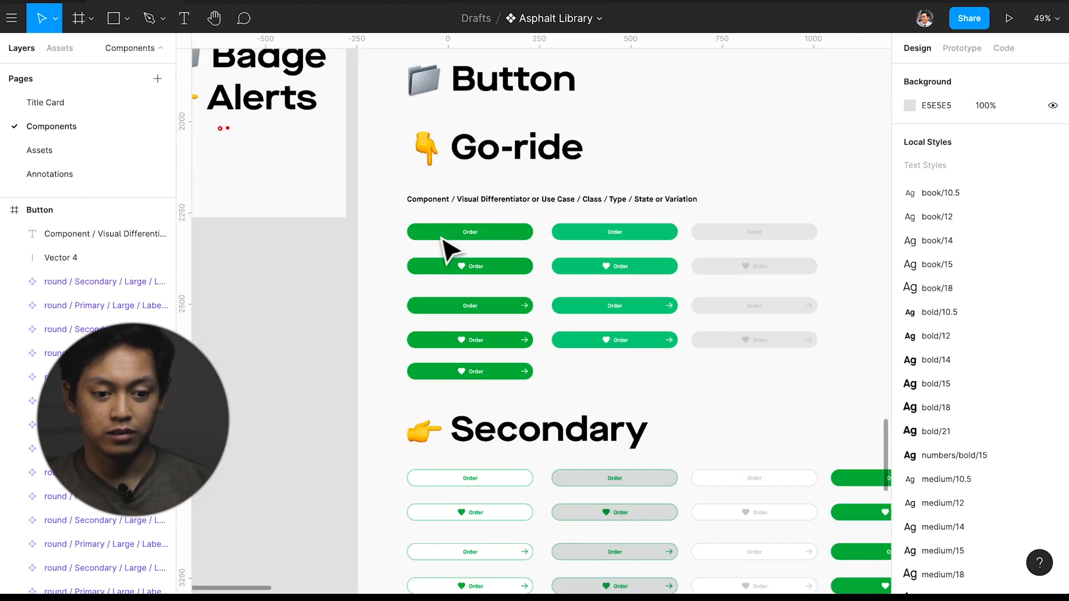
scroll(449, 241, down, 5)
scroll(444, 246, right, 5)
scroll(445, 250, right, 5)
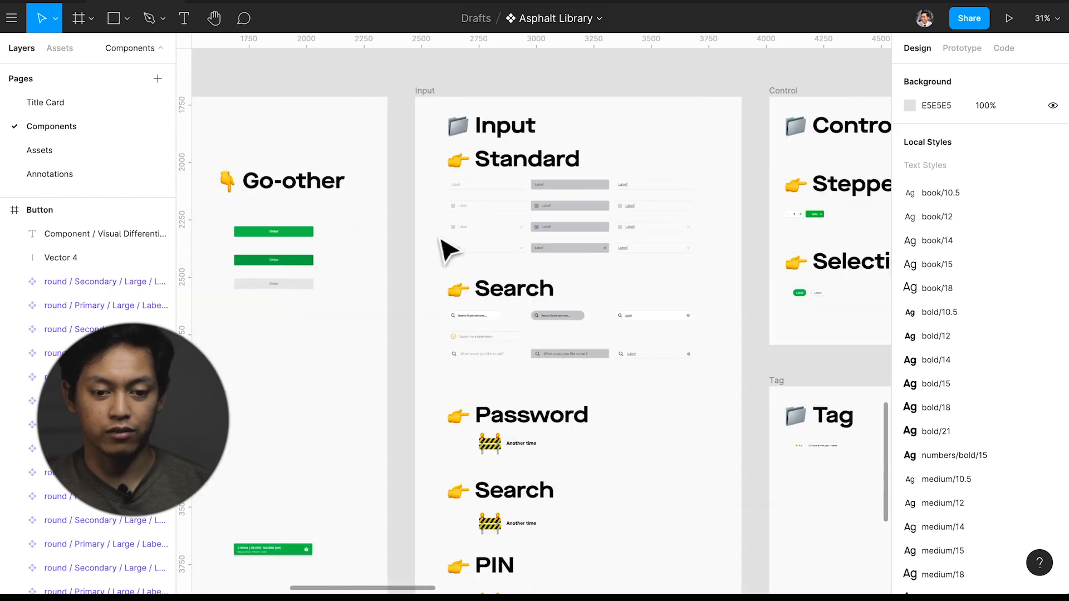
scroll(442, 248, down, 5)
scroll(446, 249, down, 1)
scroll(446, 251, right, 10)
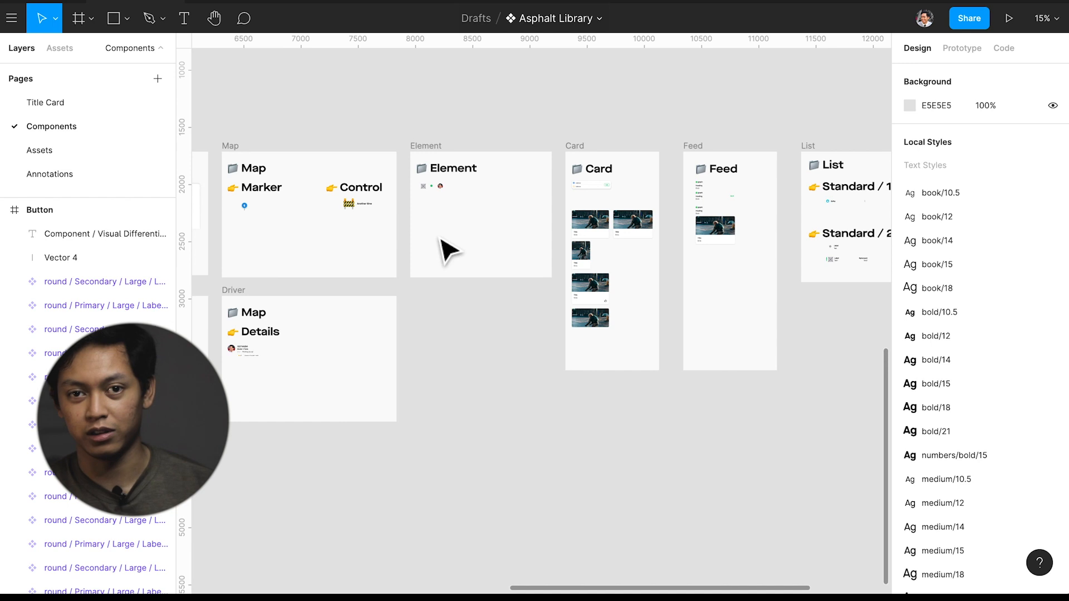
scroll(448, 251, right, 10)
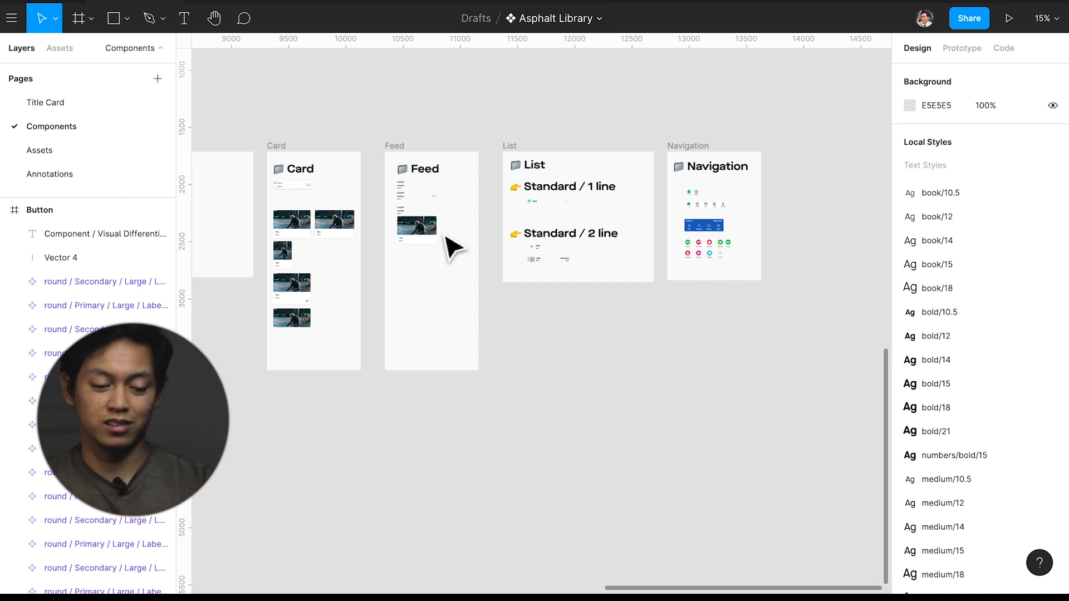
scroll(452, 245, left, 15)
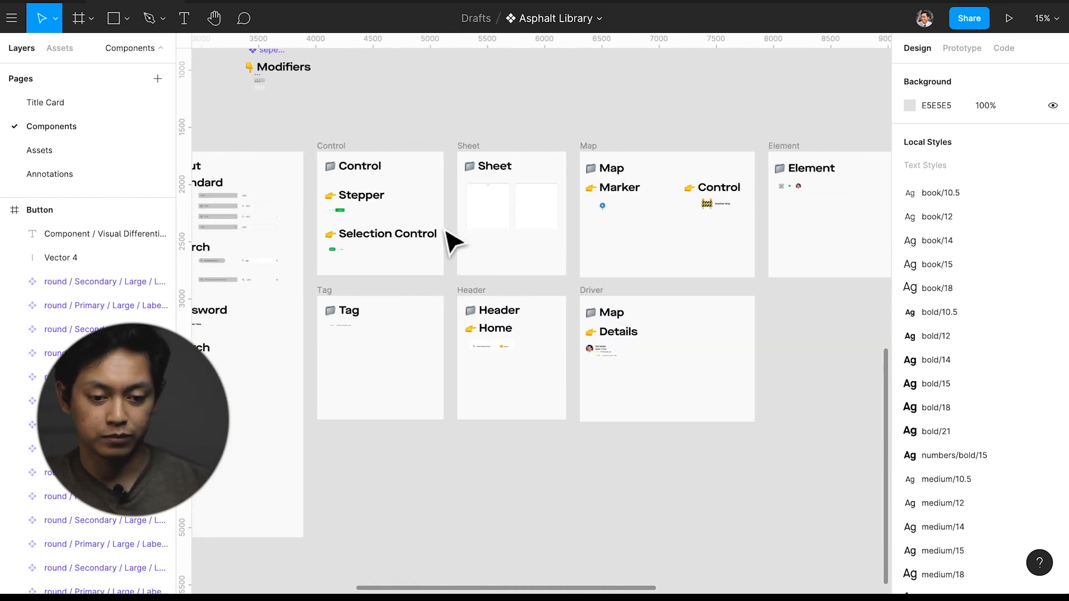
scroll(452, 245, left, 6)
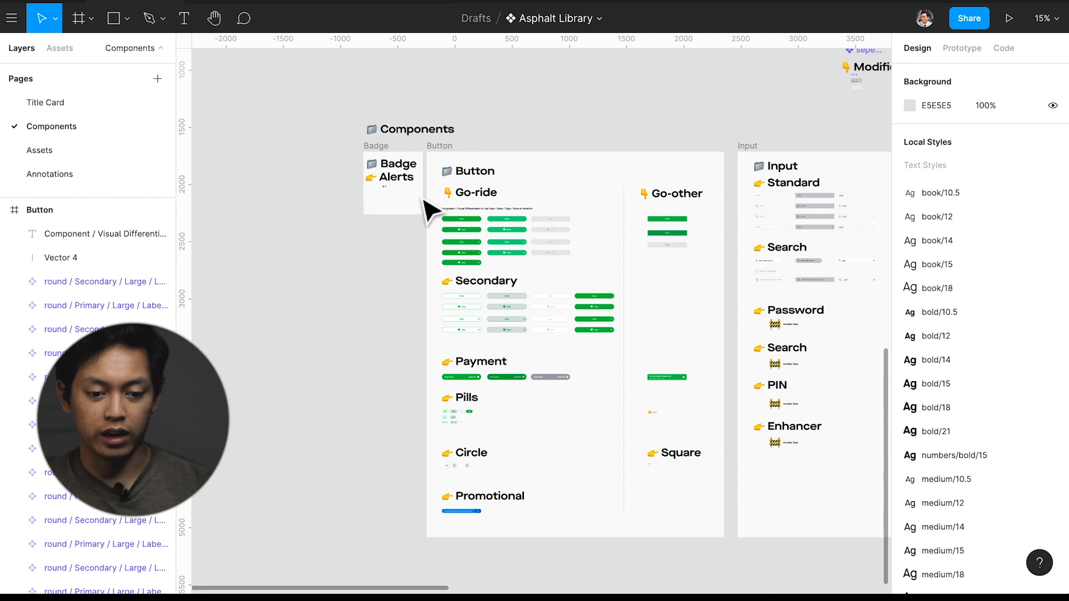
Select the component naming line above the Go-ride buttons and examine its naming structure up close.
scroll(432, 210, up, 6)
scroll(534, 268, down, 1)
scroll(573, 289, up, 3)
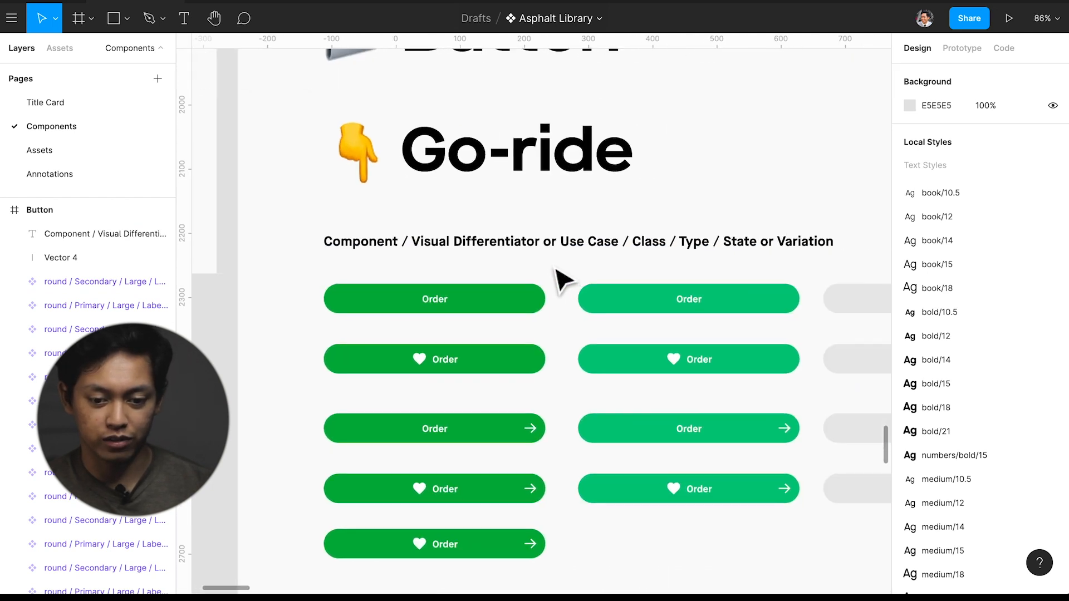
scroll(557, 256, down, 1)
scroll(549, 234, up, 1)
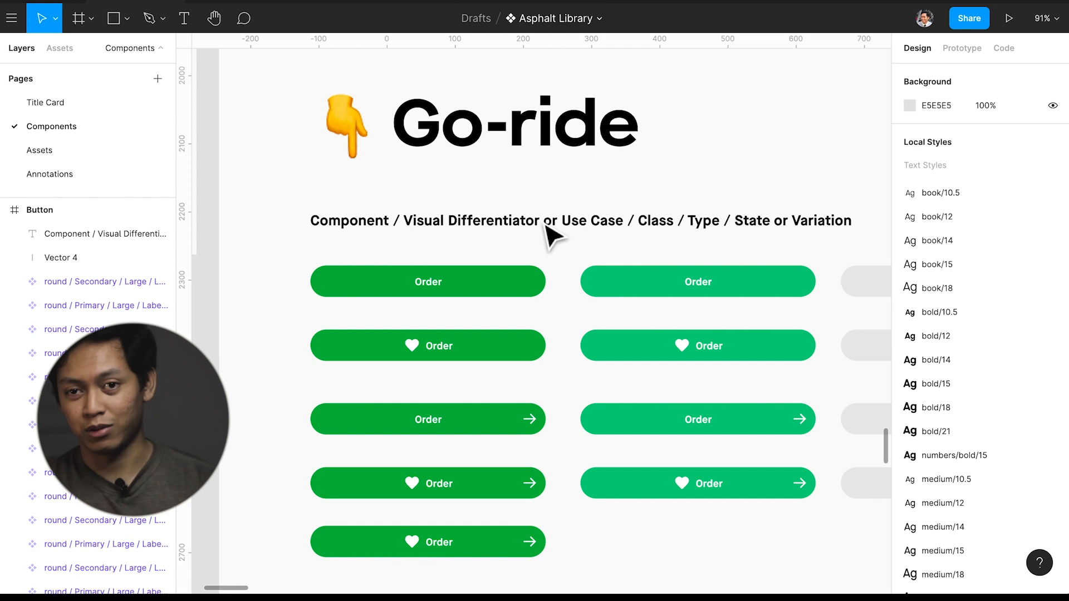
click(547, 226)
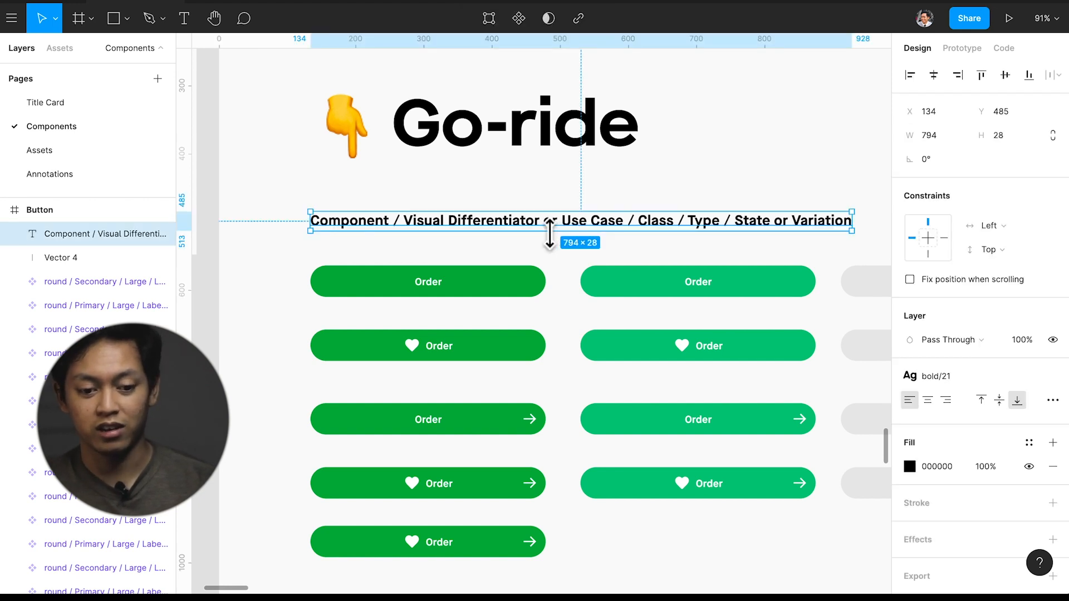
Widen the layer list so full component names are readable, and select the first Go-ride Order button's parent component.
click(489, 287)
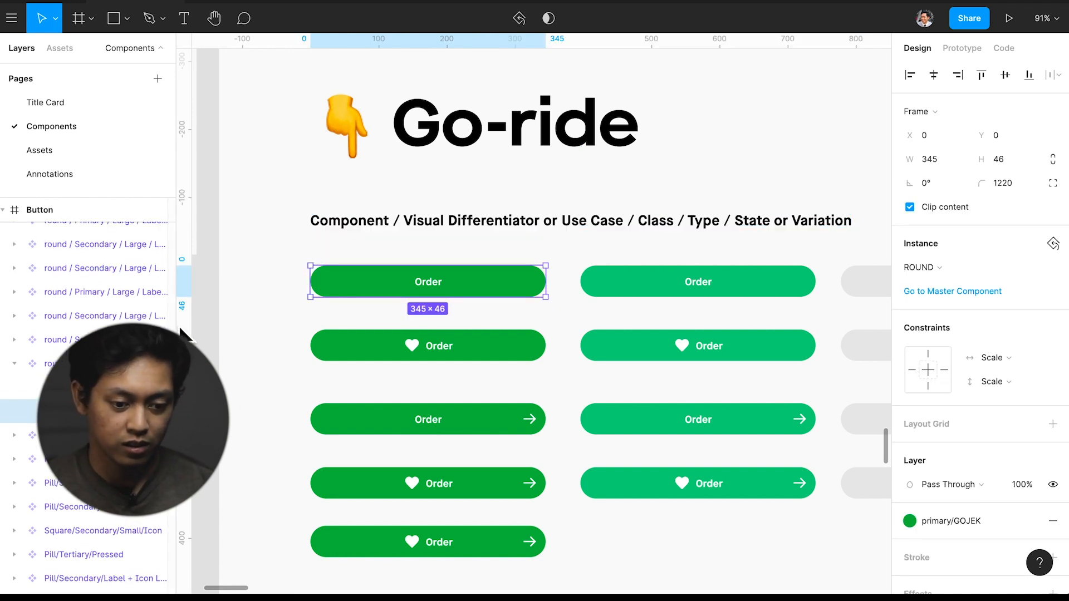
drag(201, 331, 318, 321)
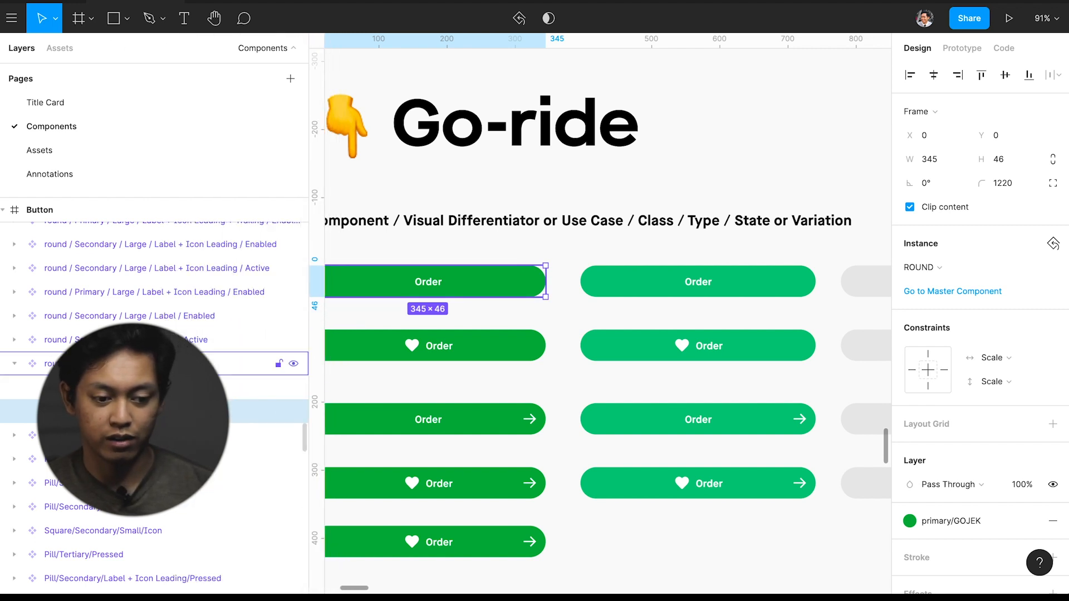
click(134, 363)
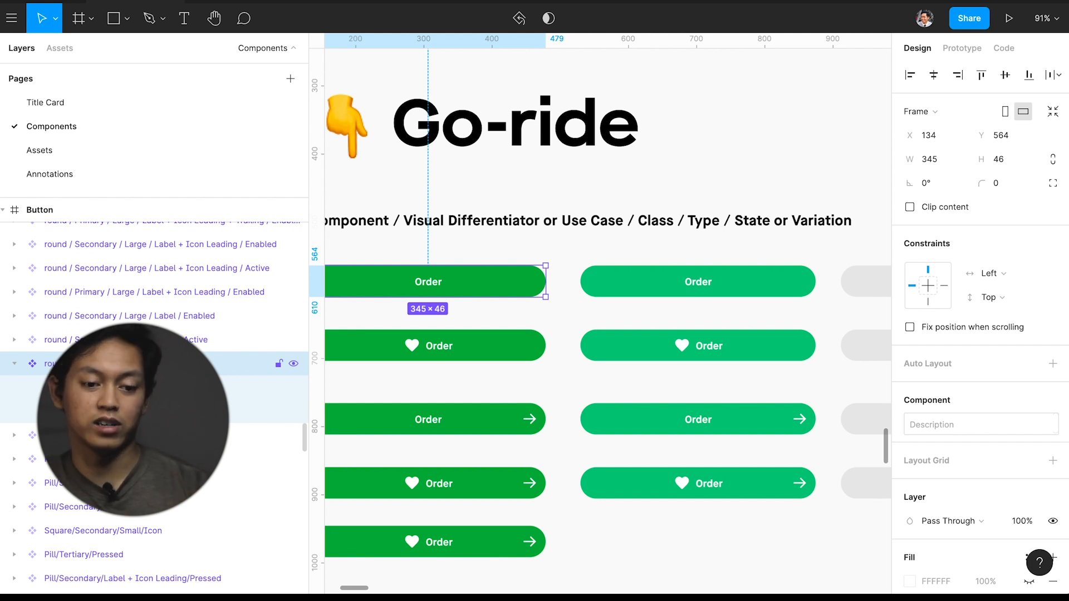
scroll(401, 242, left, 2)
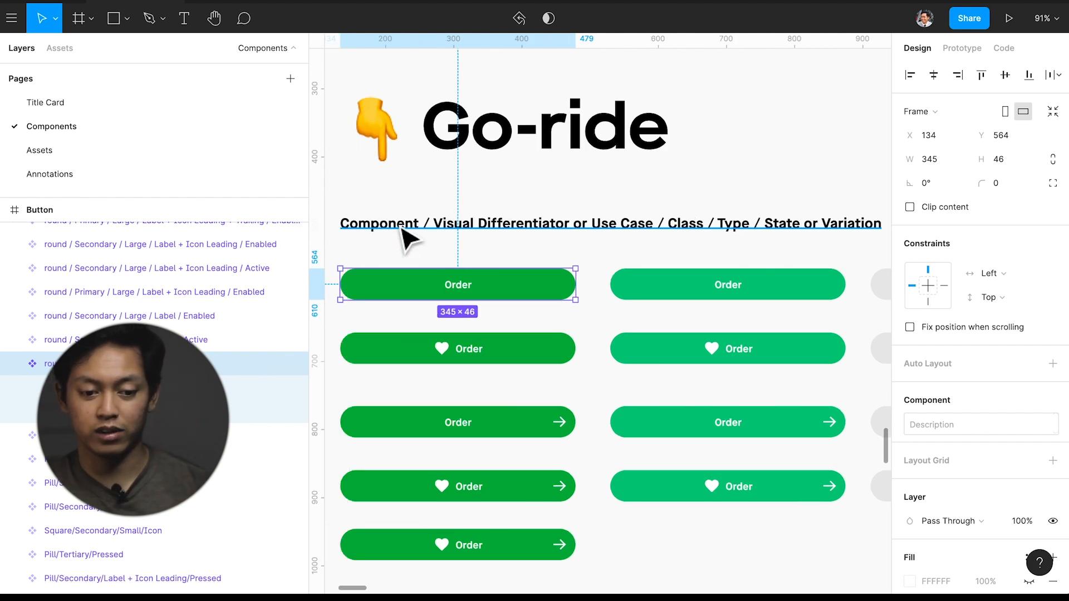
Select the naming line again and examine its parts against the Button and Go-ride headings.
click(409, 230)
scroll(407, 237, up, 10)
scroll(426, 234, left, 4)
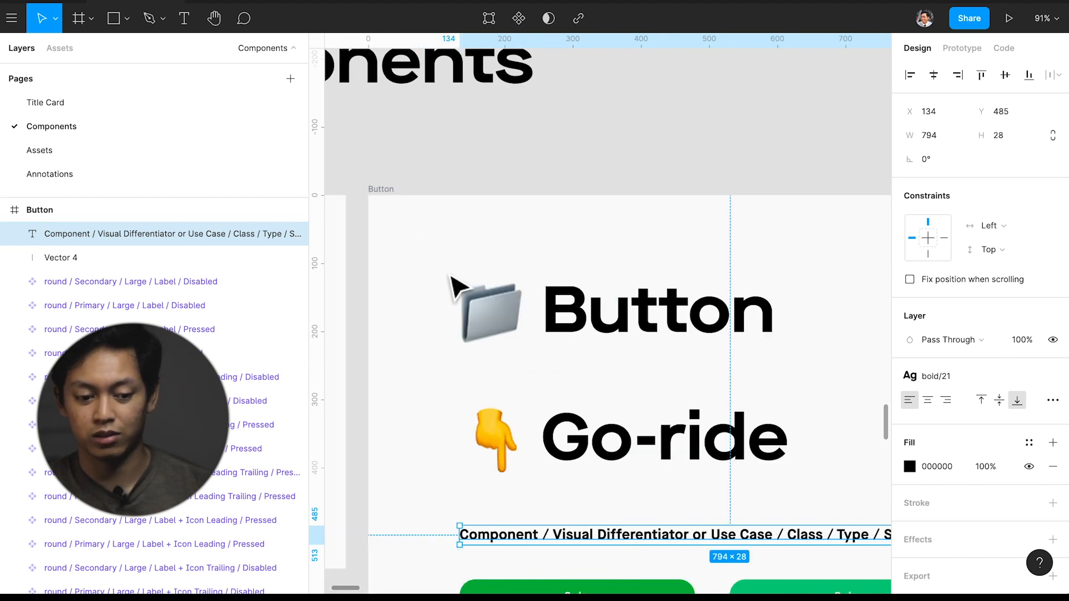
scroll(452, 286, down, 3)
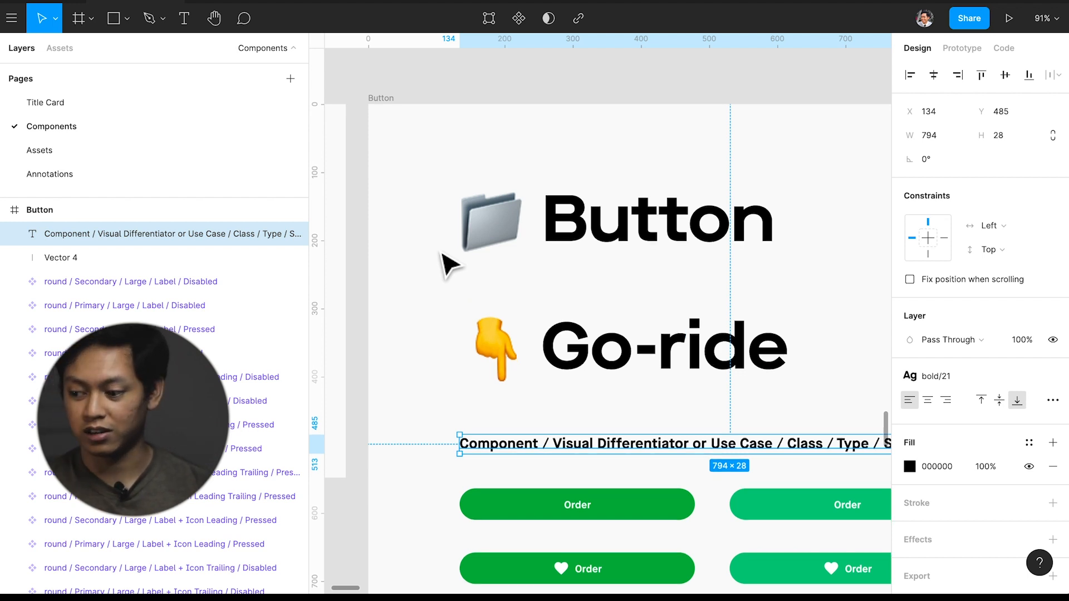
scroll(452, 269, down, 4)
scroll(473, 334, down, 1)
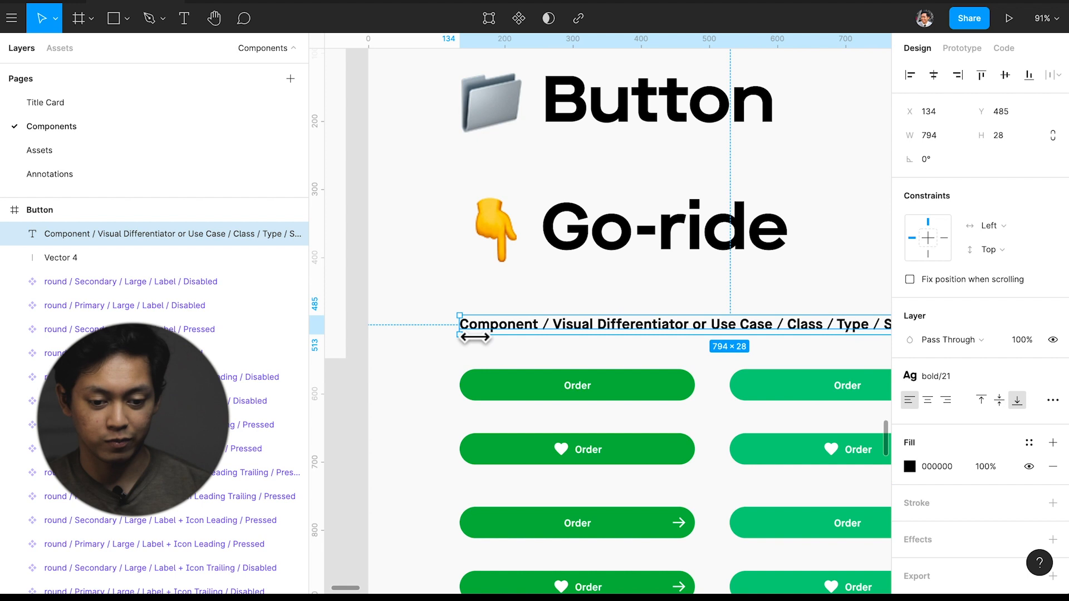
Select the first Go-ride Order button component and compare its layer name with the naming line and the icon variants below it.
scroll(494, 349, right, 3)
click(462, 393)
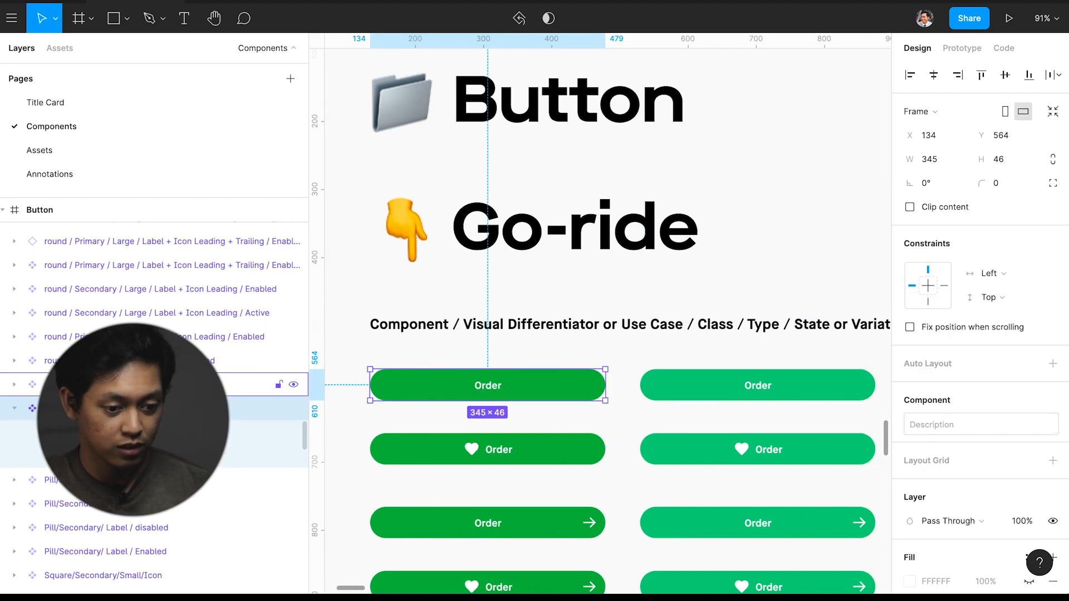
scroll(222, 381, down, 1)
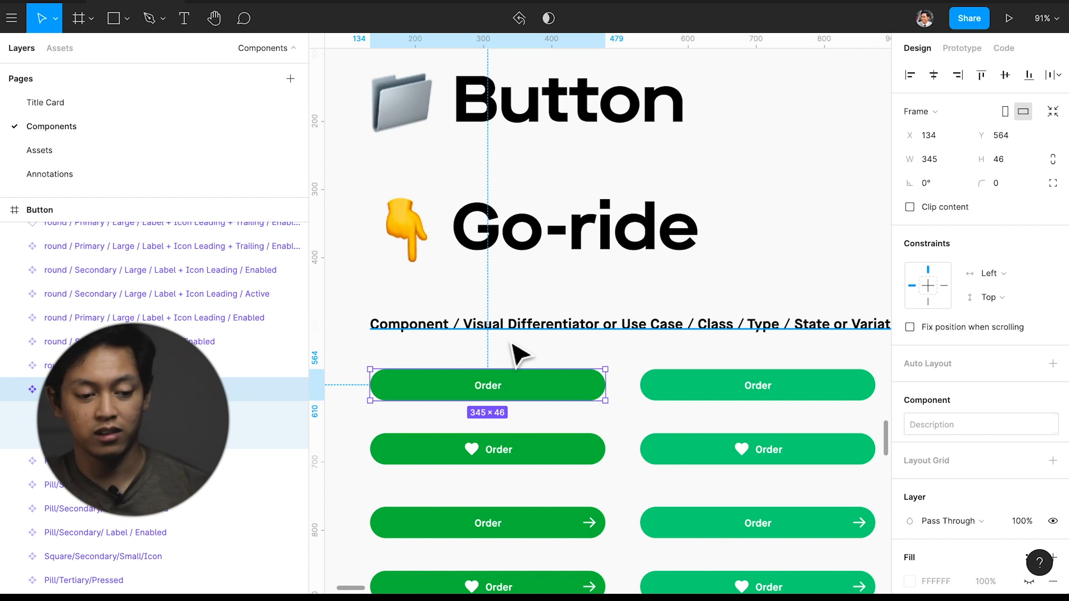
scroll(577, 382, right, 2)
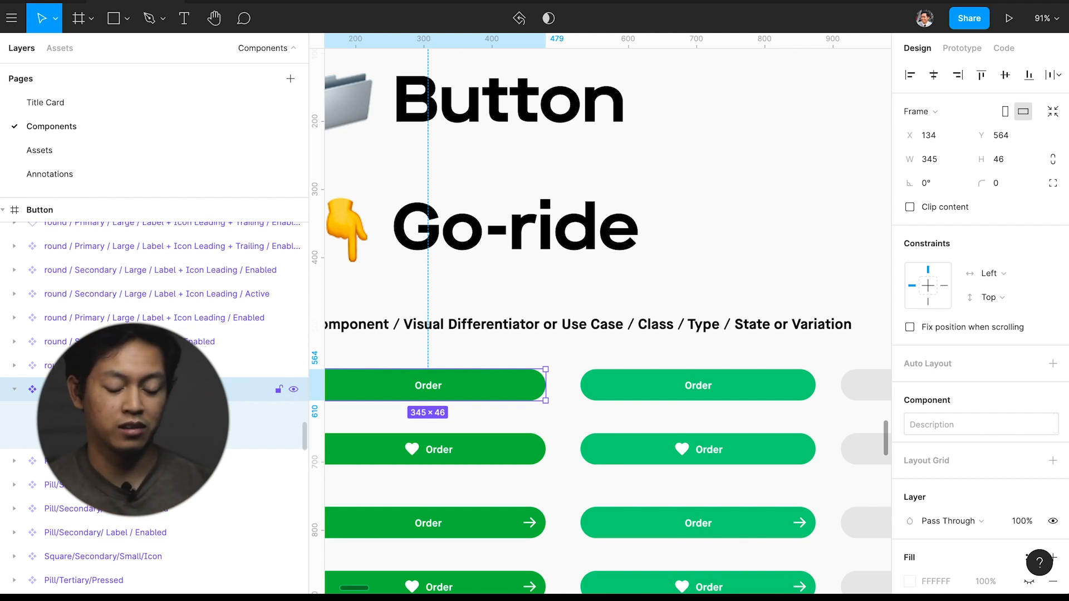
scroll(412, 365, down, 2)
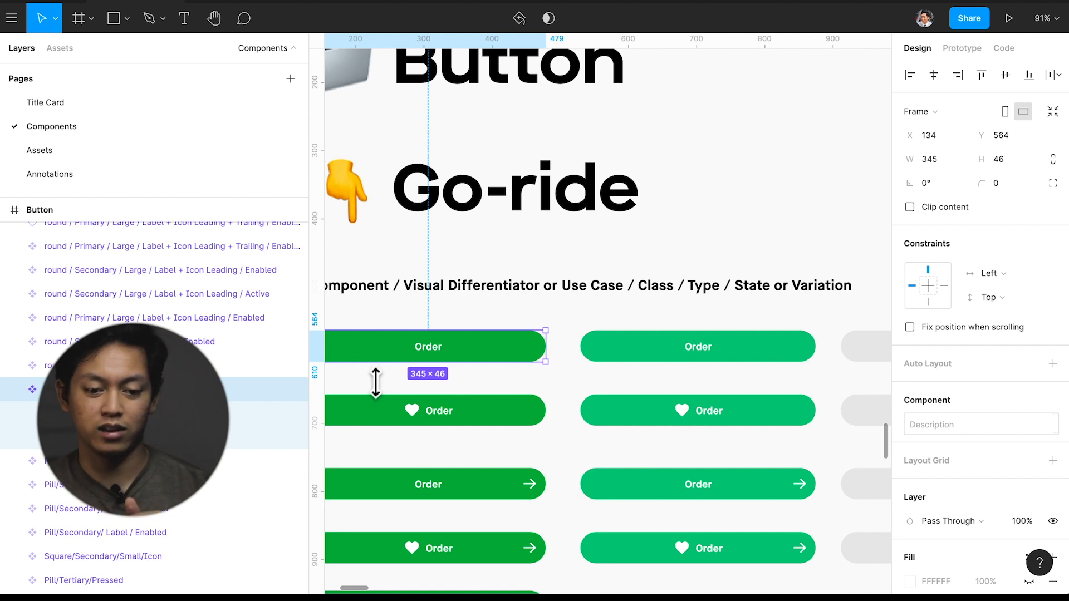
scroll(470, 342, left, 3)
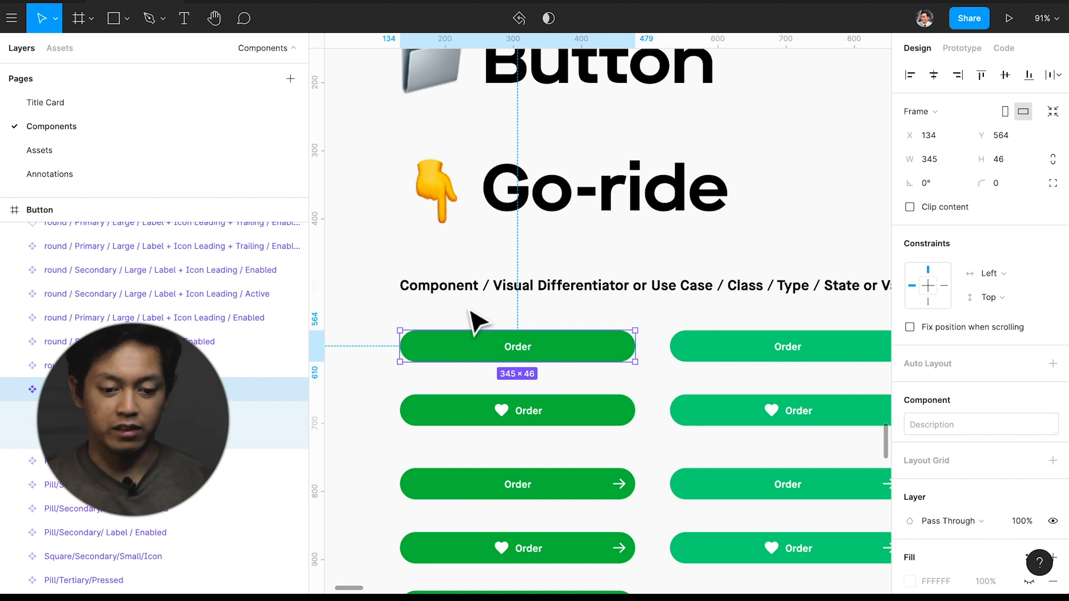
scroll(474, 321, down, 4)
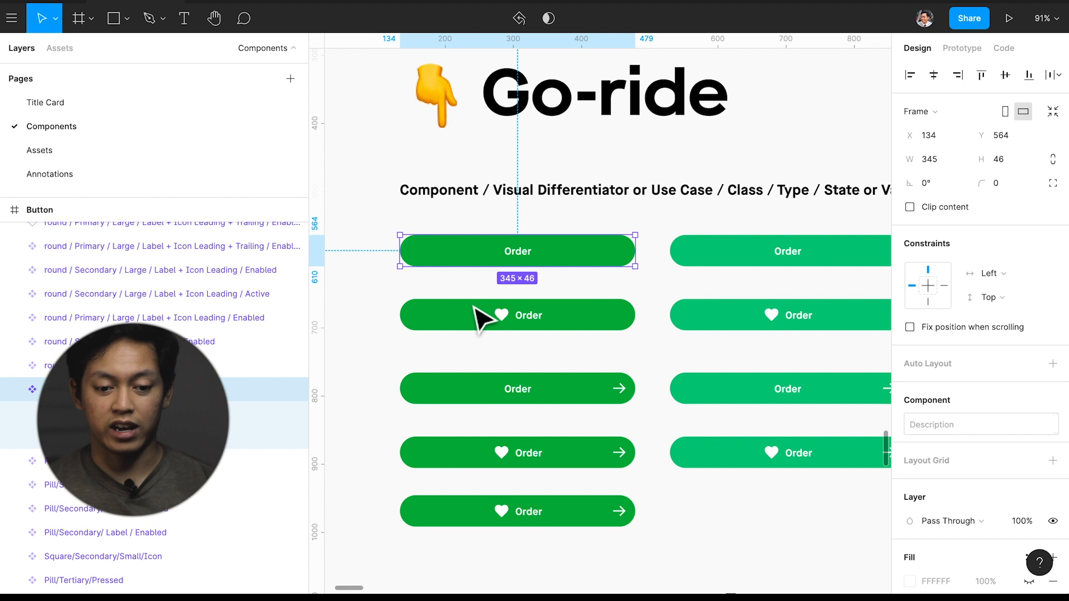
scroll(475, 306, down, 5)
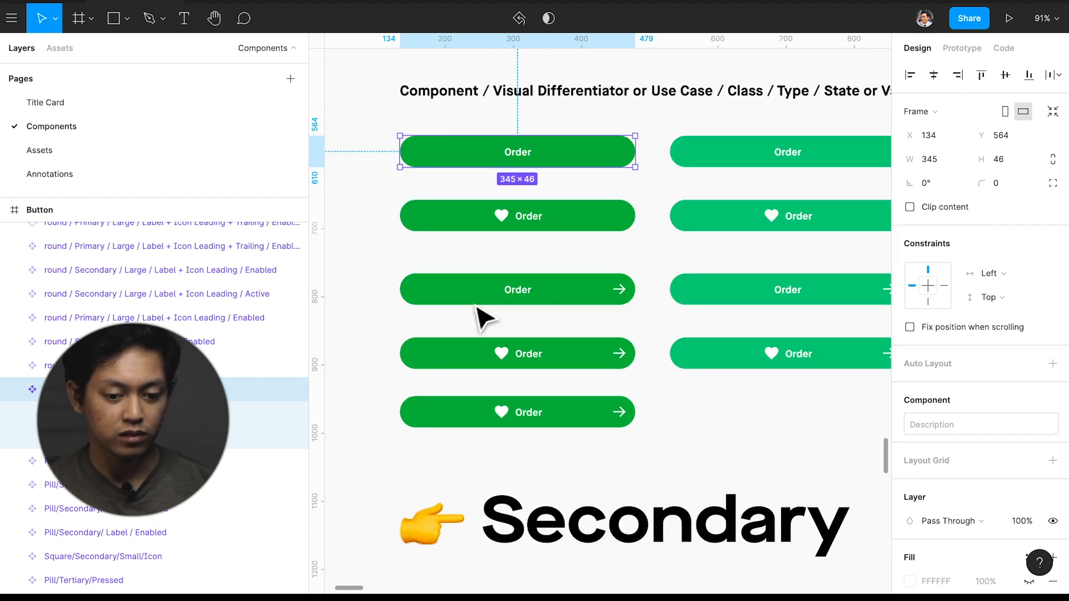
scroll(484, 320, up, 2)
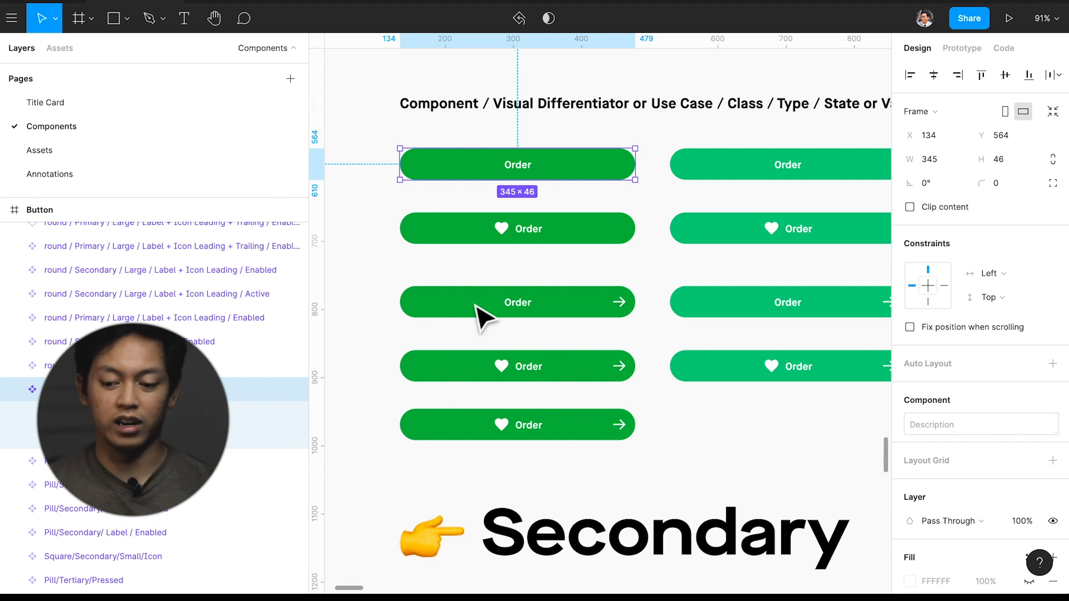
Inspect the first pill buttons in the top two Pills rows for their names and auto layout settings, and clear the selection.
scroll(478, 306, down, 12)
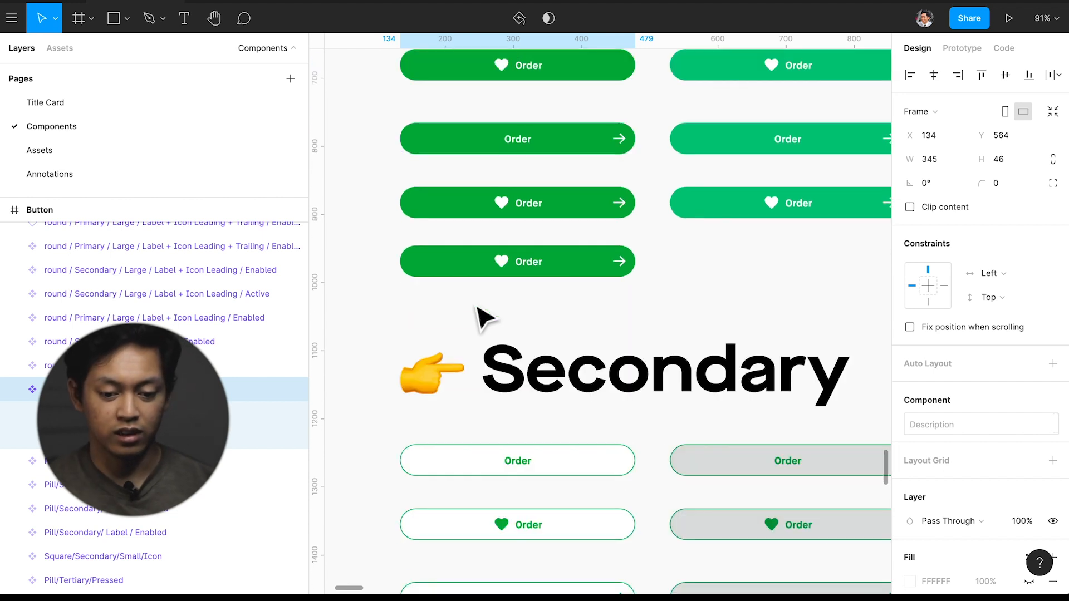
scroll(473, 312, down, 3)
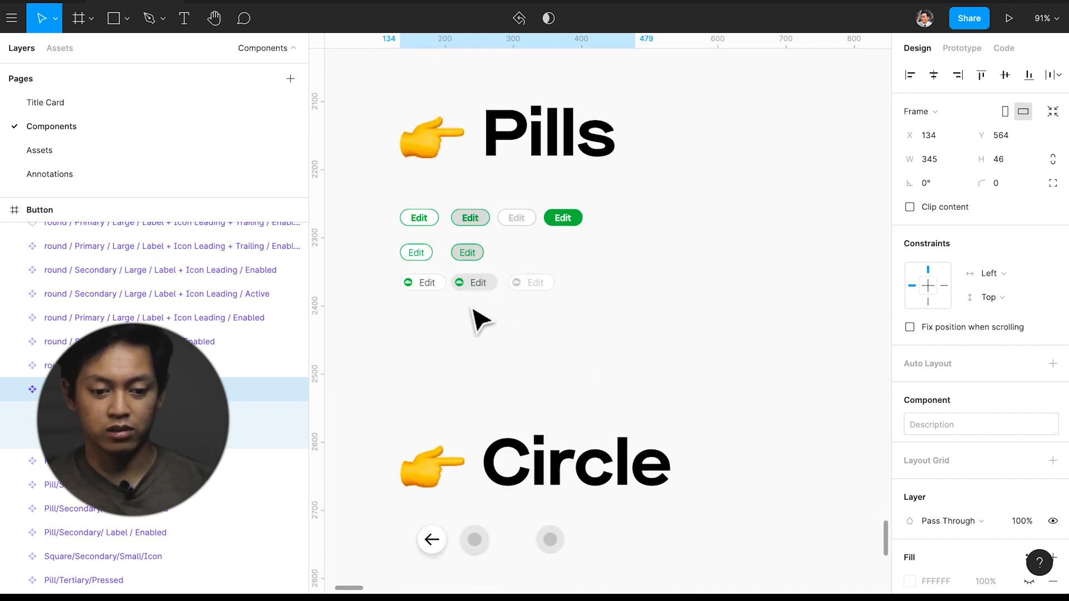
ctrl+scroll(490, 286, up, 4)
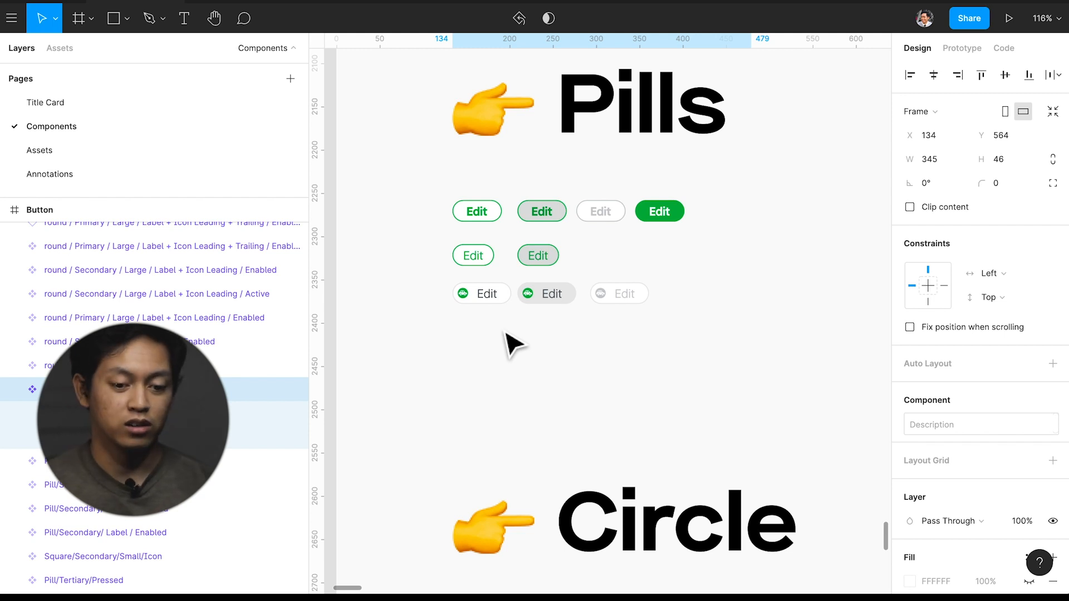
click(494, 220)
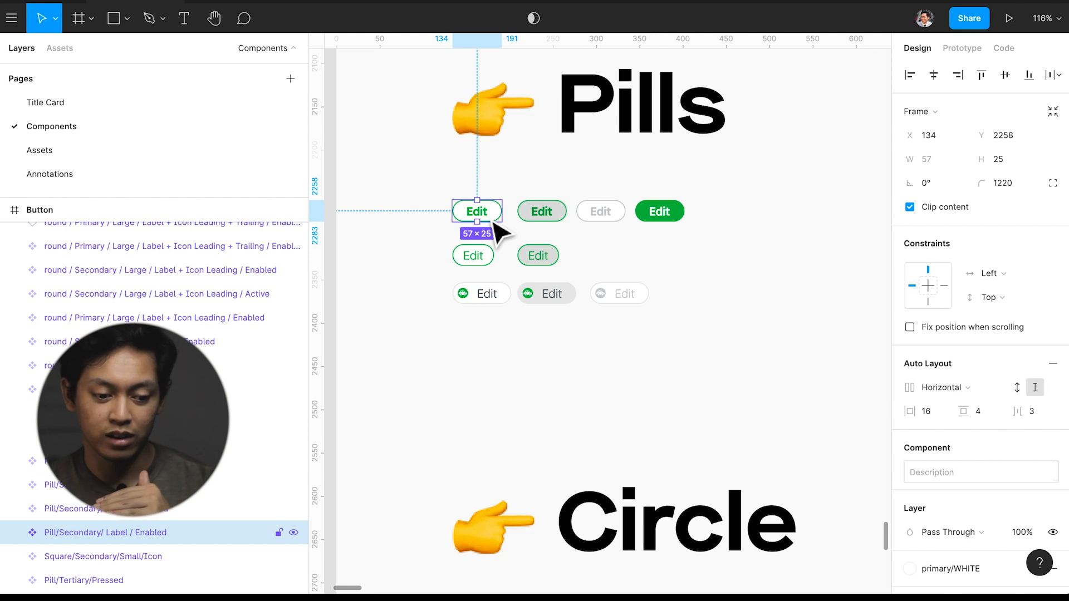
click(483, 259)
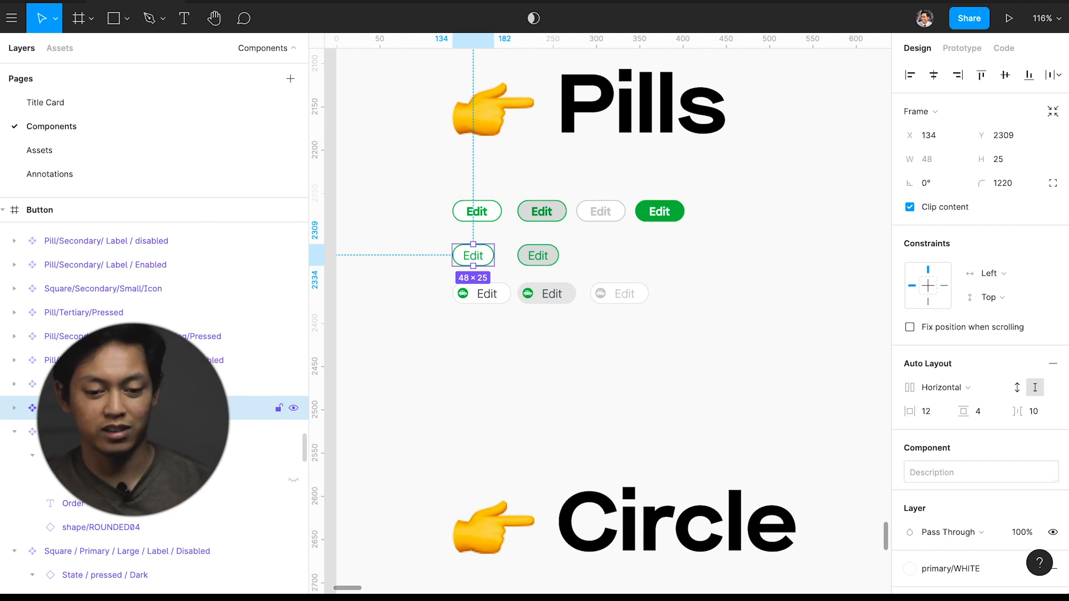
click(410, 382)
Review the Button frame's Circle, Promotional, Payment and Secondary categories, and compare the Go-ride buttons with the Go-other buttons.
scroll(417, 387, down, 3)
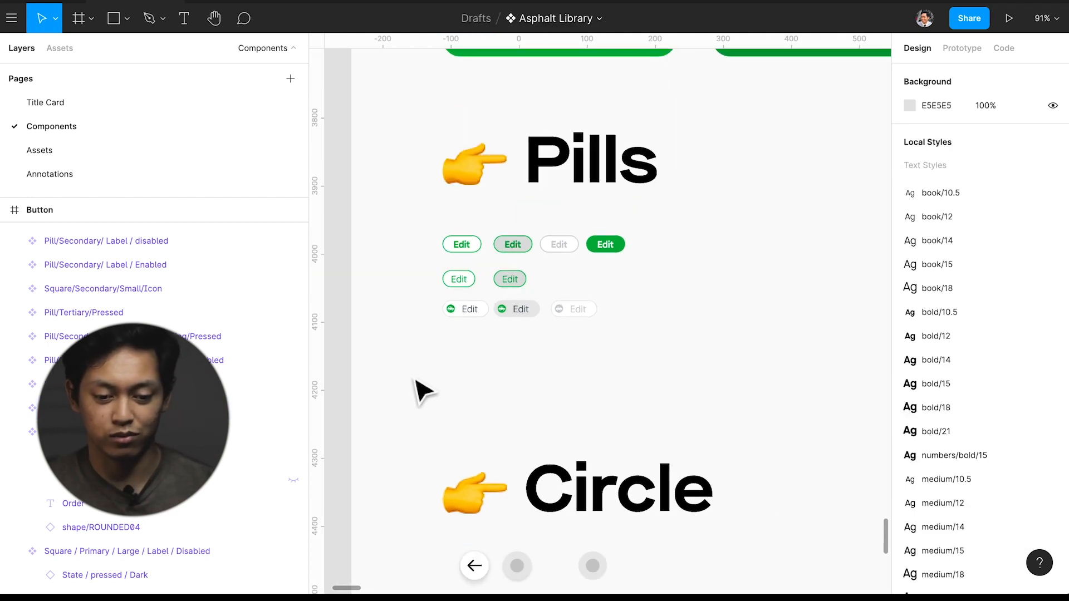
scroll(423, 389, down, 6)
scroll(508, 435, down, 2)
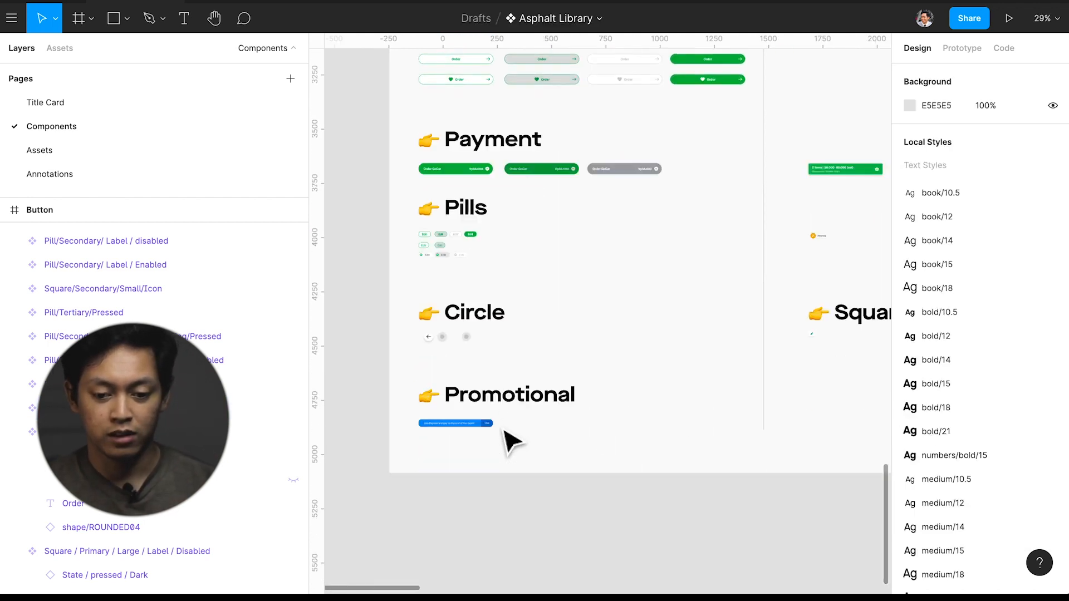
scroll(512, 441, up, 5)
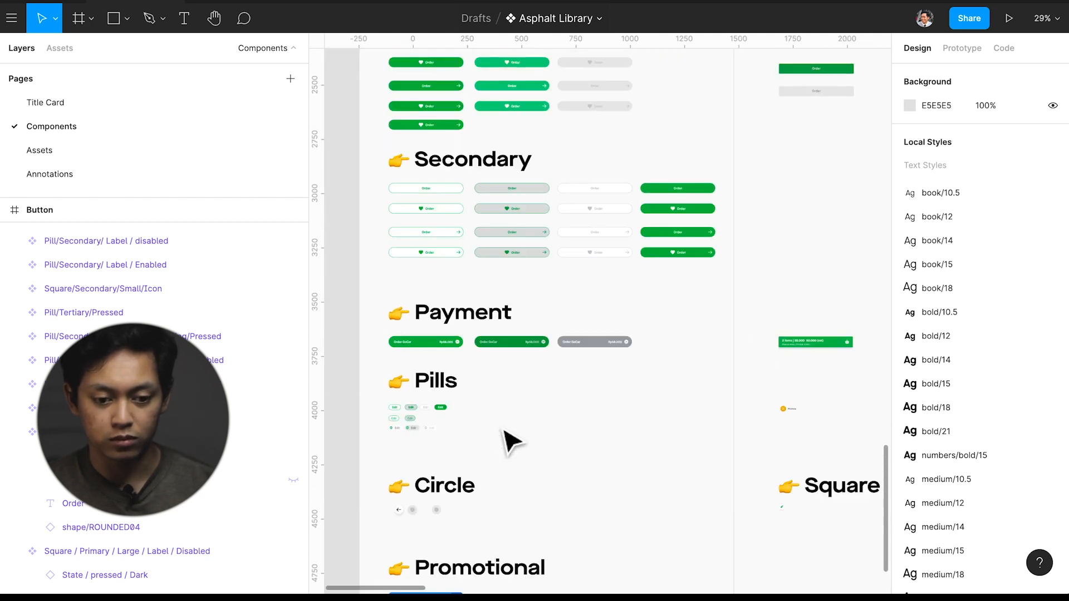
scroll(507, 435, up, 4)
scroll(535, 392, up, 1)
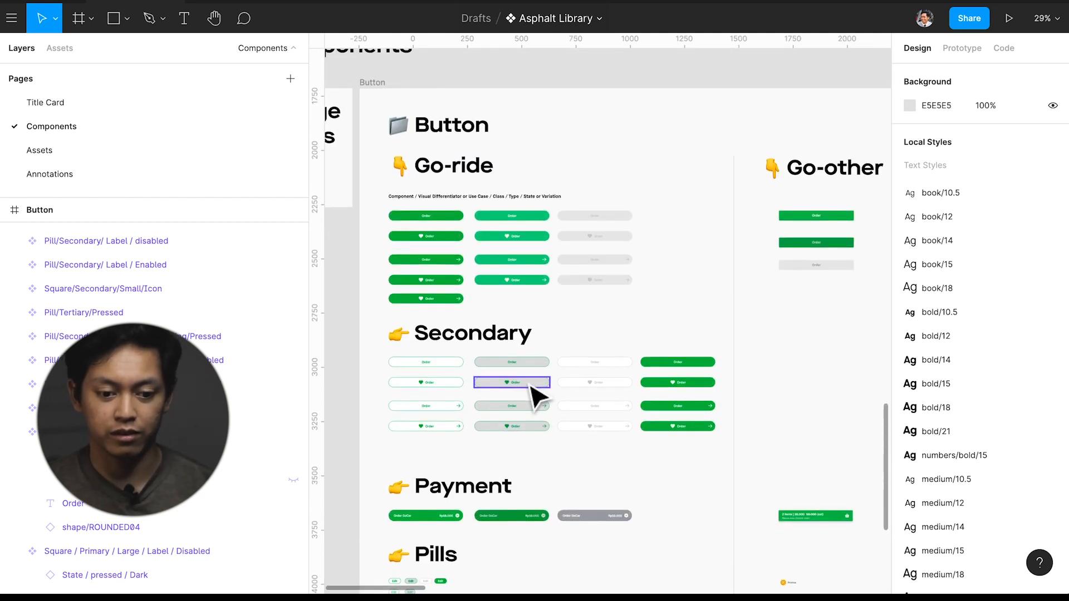
scroll(470, 227, up, 5)
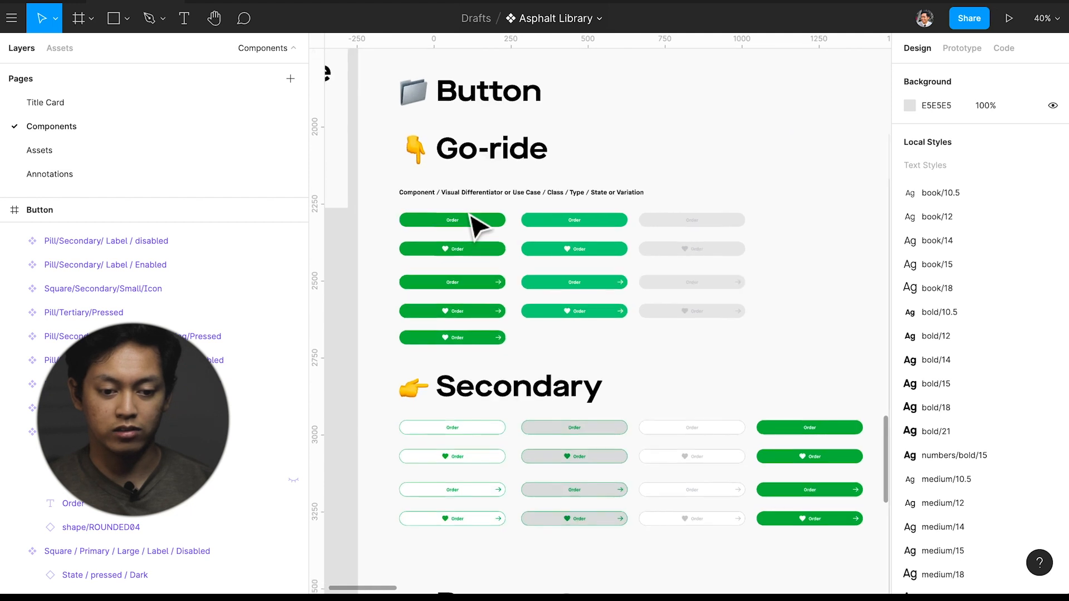
scroll(478, 230, down, 1)
scroll(485, 256, right, 10)
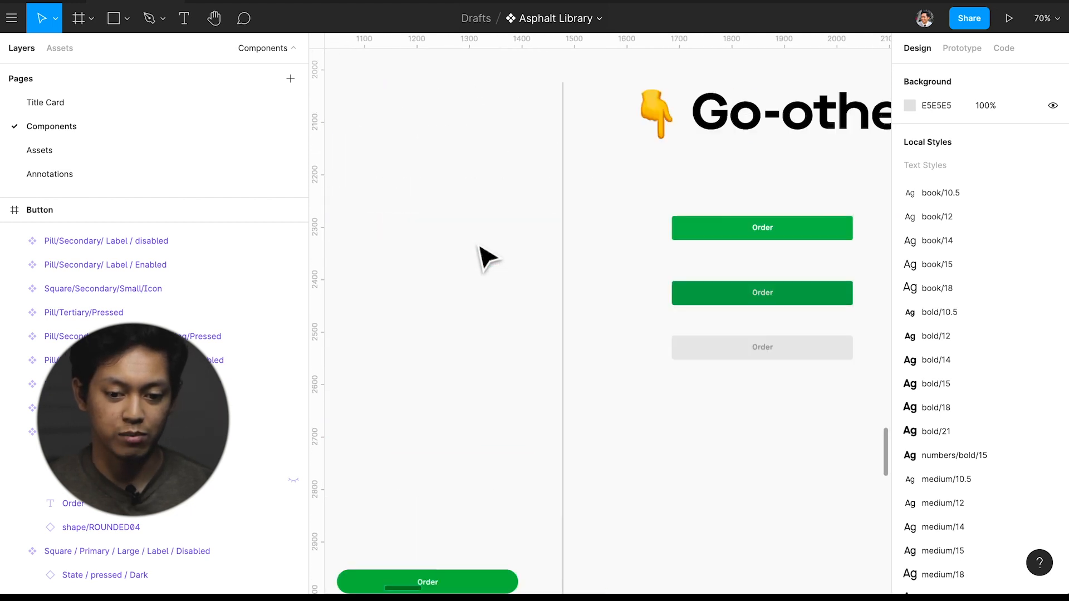
Duplicate the first Go-other Order button as an instance beside it at X 2306, Y 564.
scroll(502, 251, up, 2)
click(534, 235)
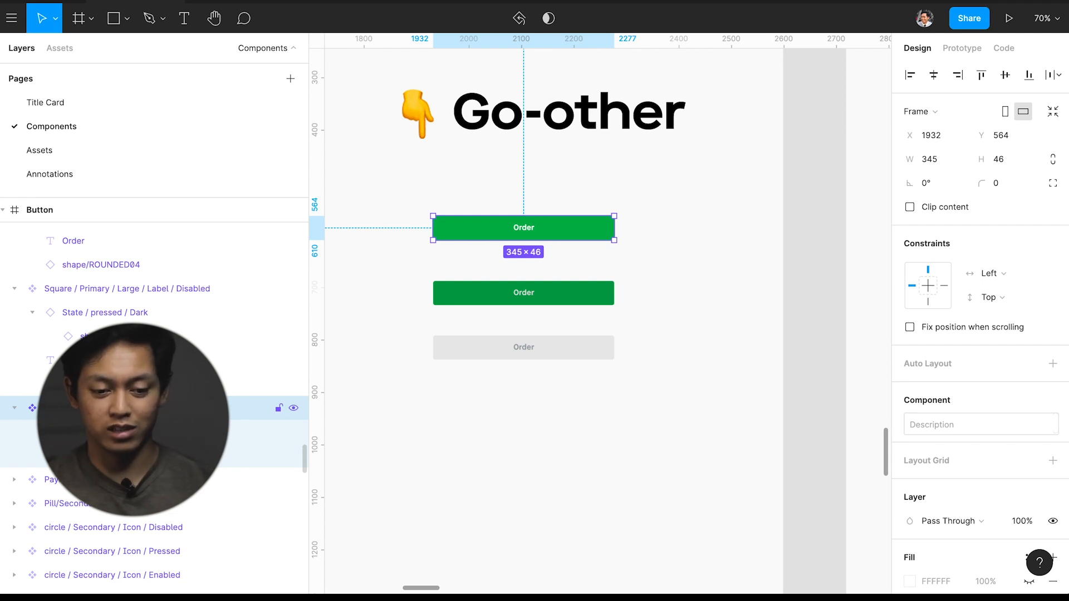
click(668, 263)
scroll(640, 264, right, 2)
click(504, 236)
drag(504, 236, 662, 231)
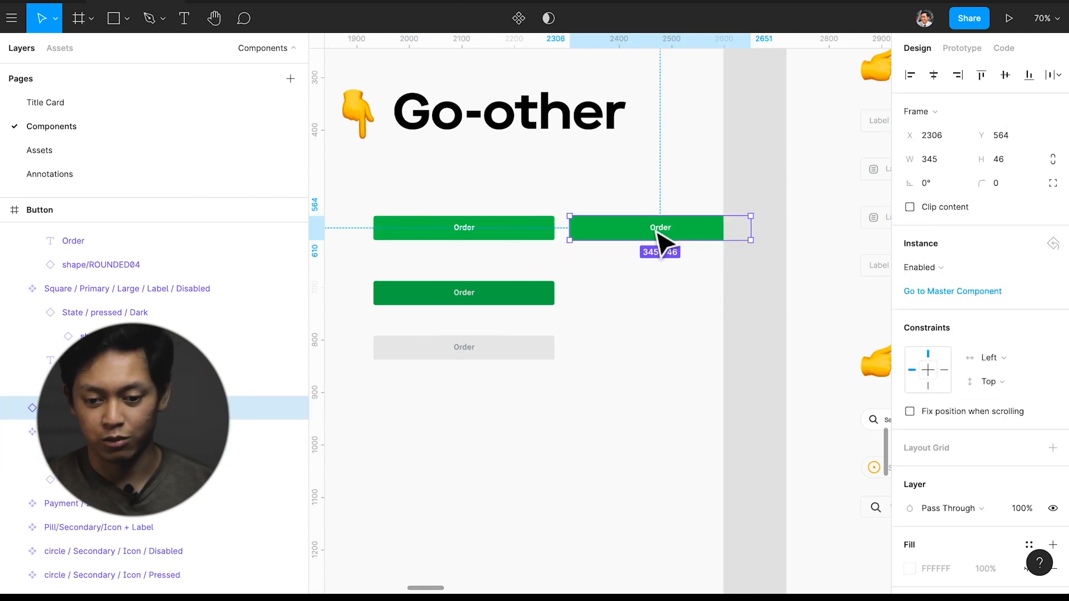
Swap the copied Order button instance to its related Disabled component and on to Pressed.
click(919, 268)
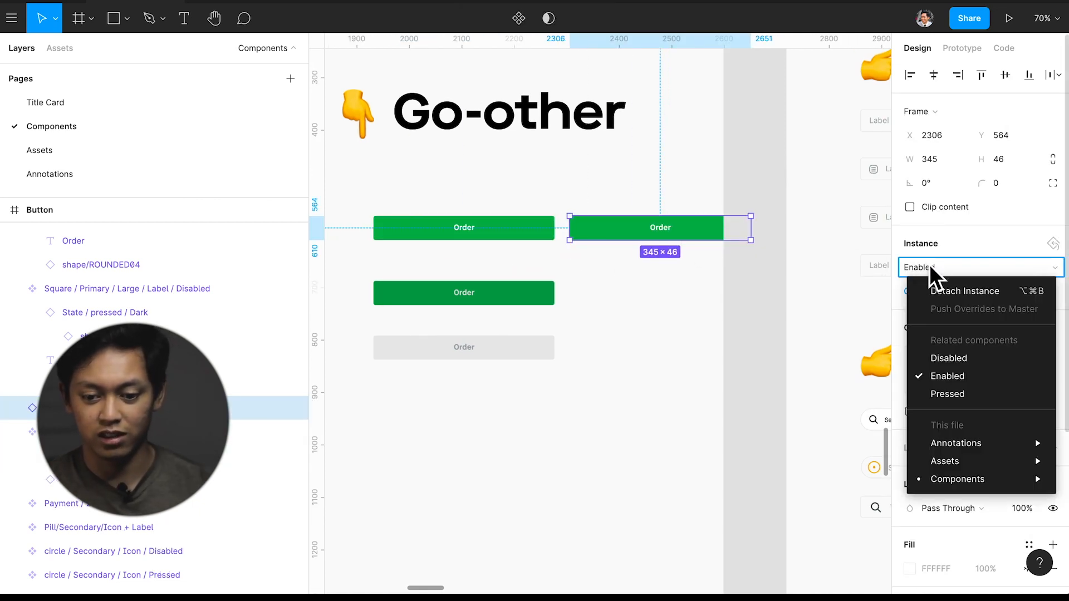
click(971, 360)
click(976, 268)
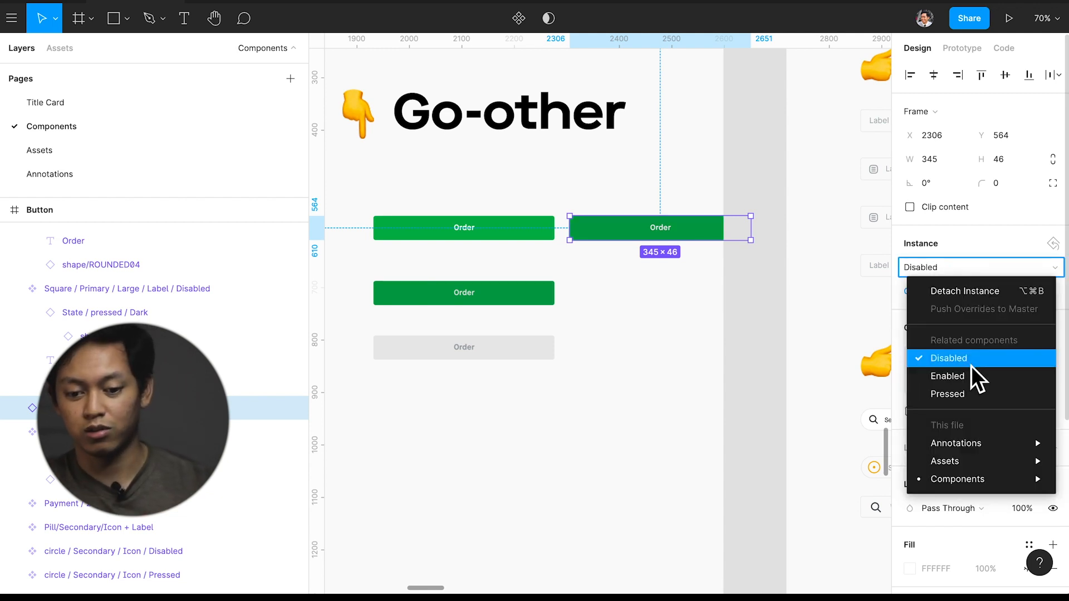
click(965, 395)
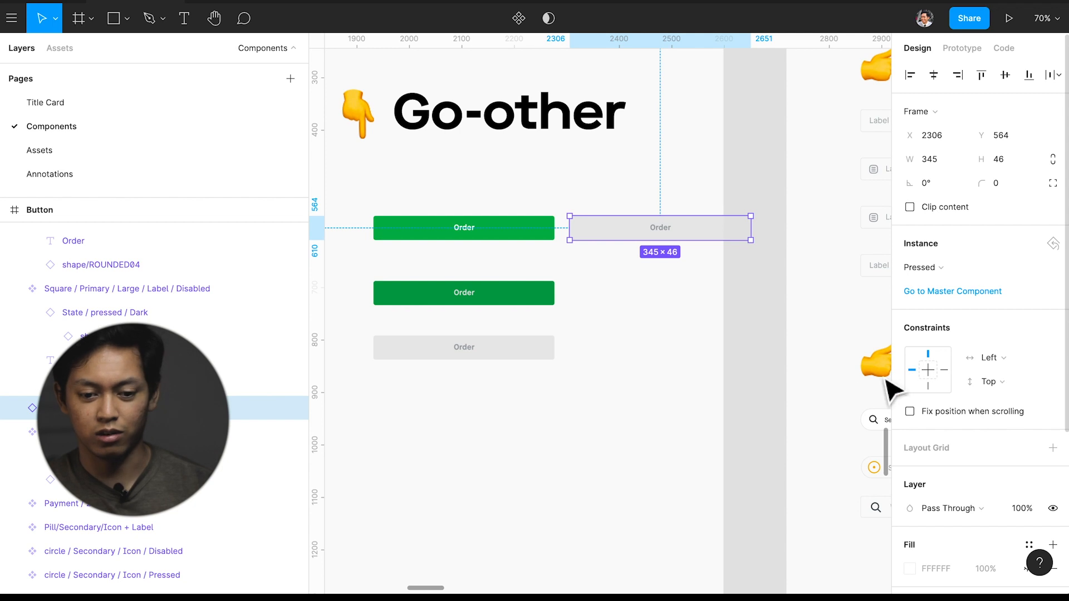
Swap the instance to Button / round / Primary / Large / Label + Icon Leading / Enabled and delete that copy.
click(934, 264)
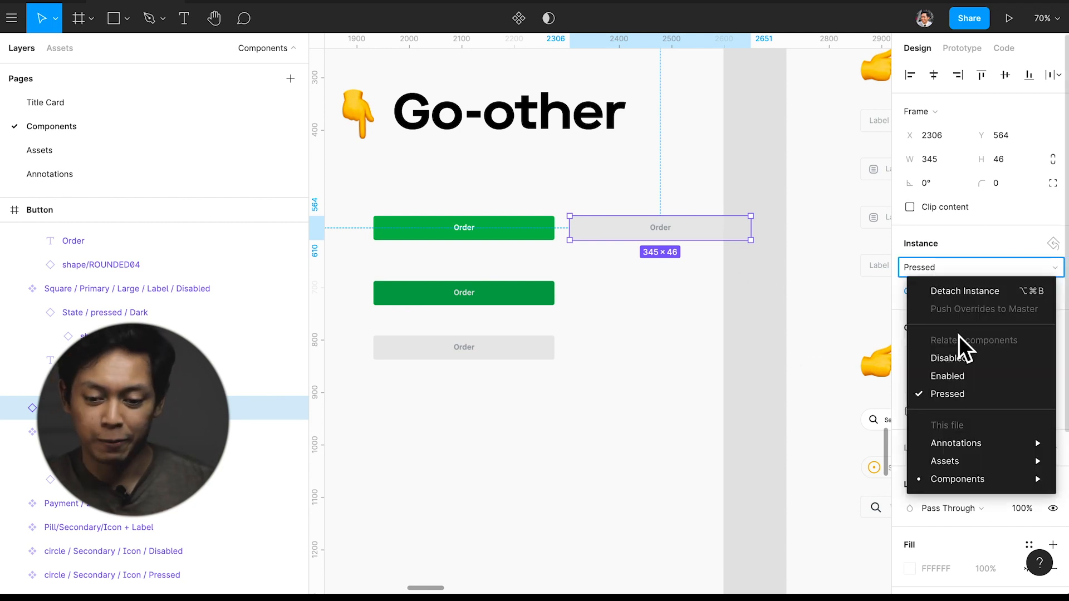
mouse_move(950, 479)
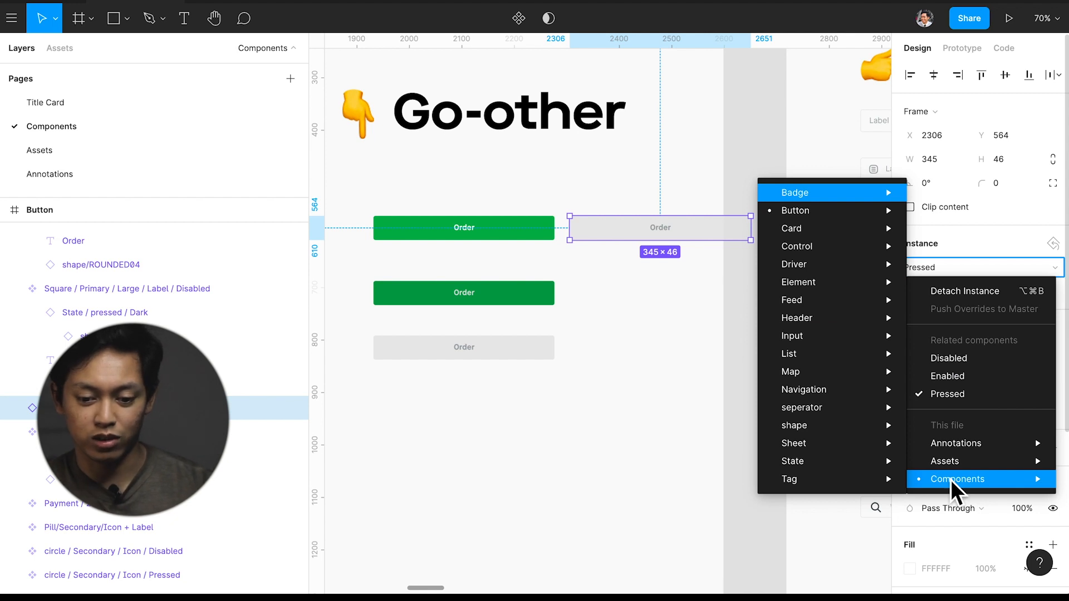
mouse_move(863, 241)
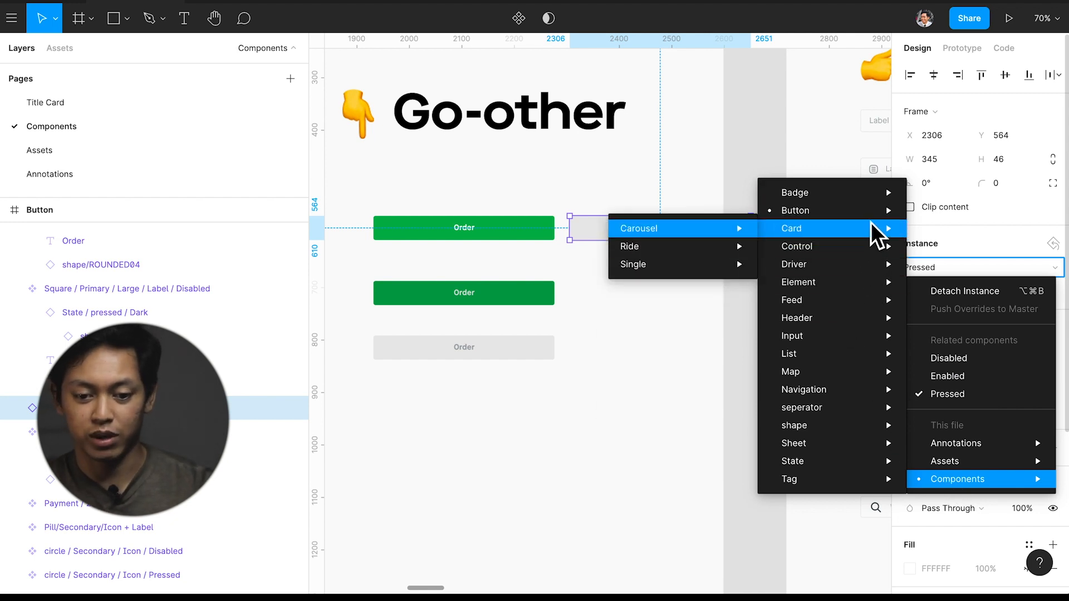
mouse_move(872, 218)
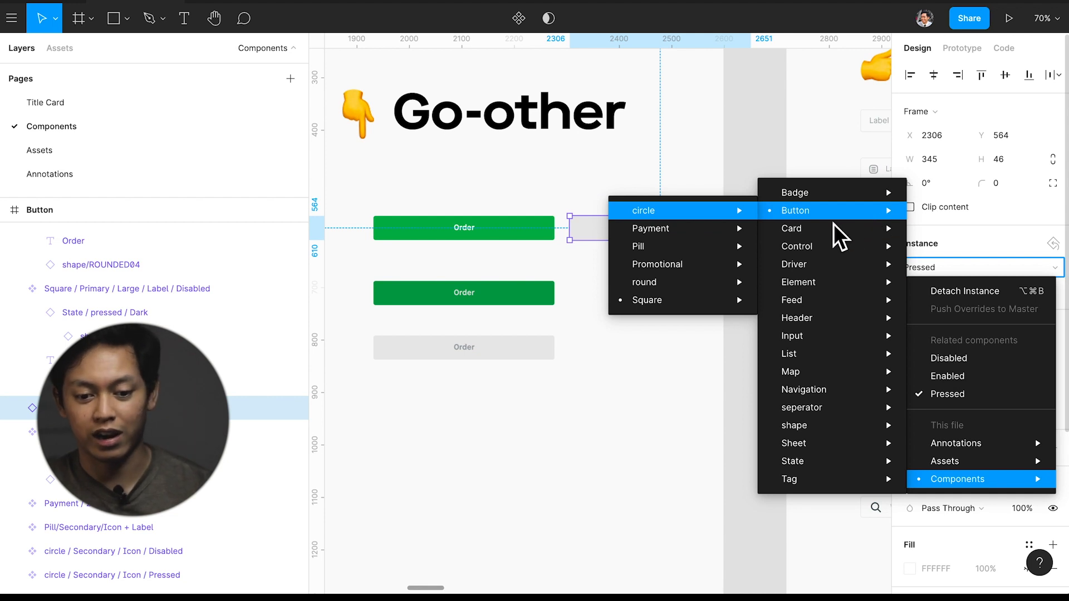
mouse_move(690, 300)
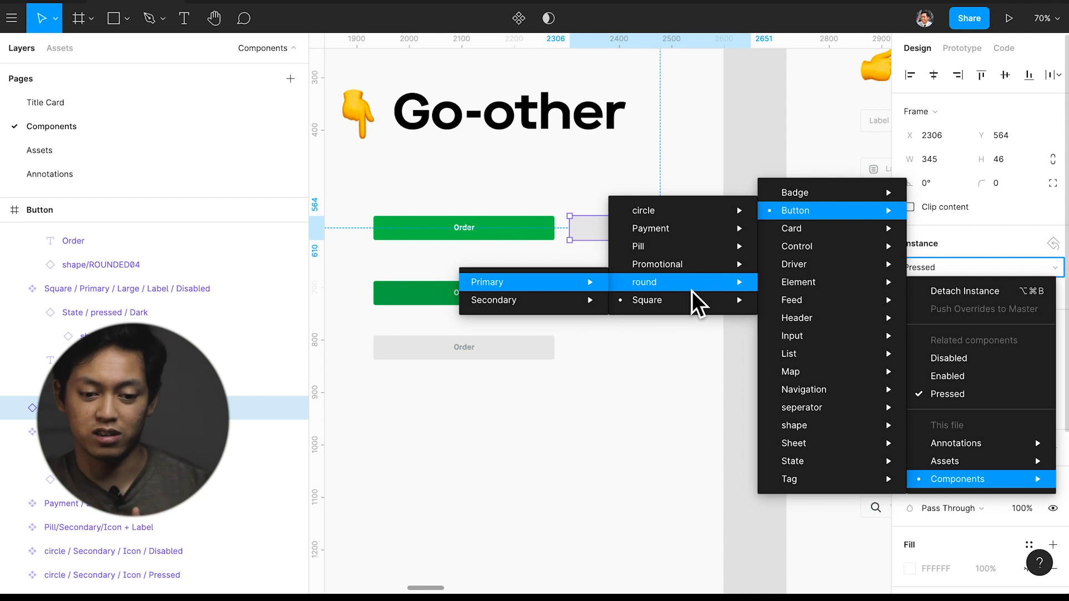
mouse_move(693, 266)
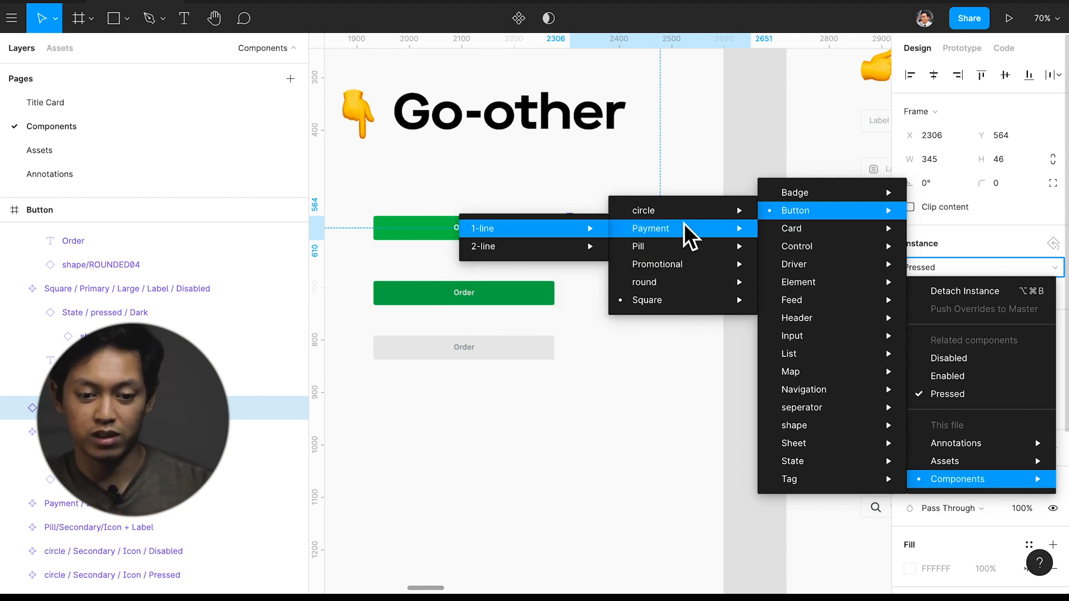
mouse_move(683, 219)
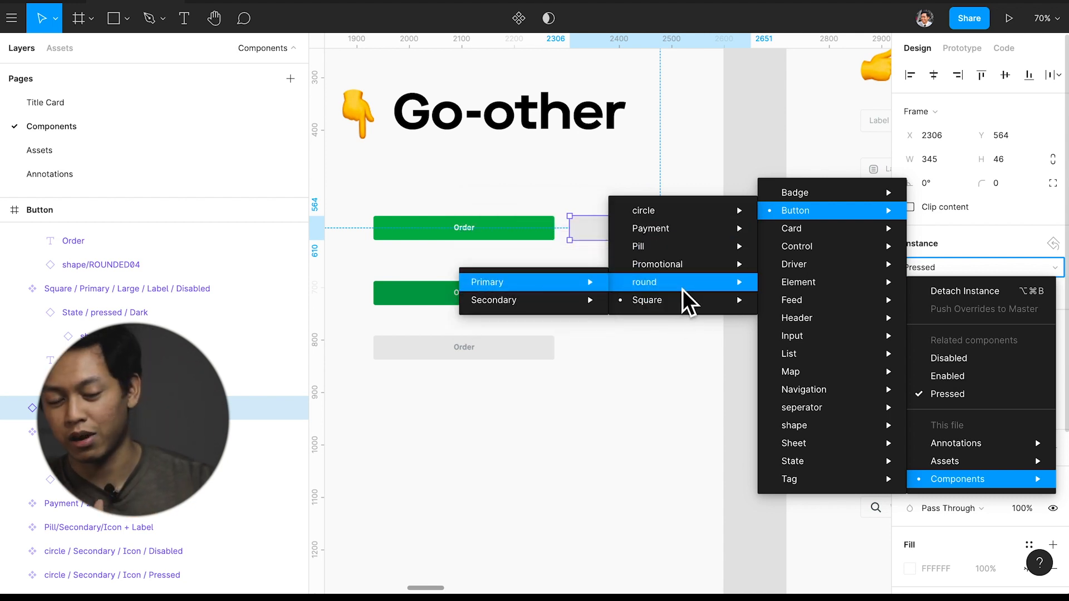
mouse_move(556, 290)
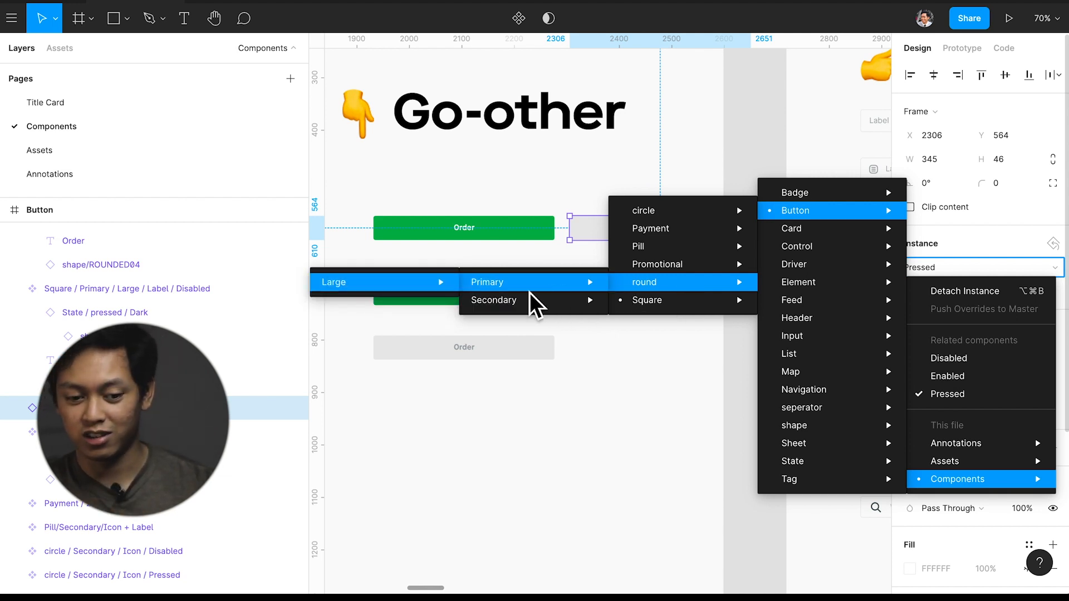
mouse_move(431, 295)
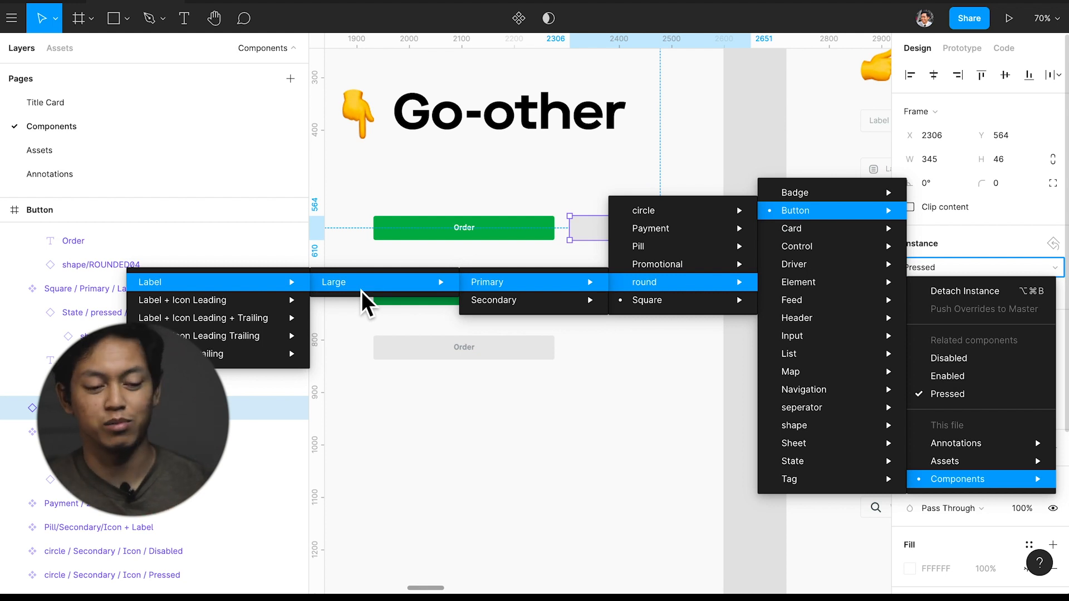
mouse_move(236, 316)
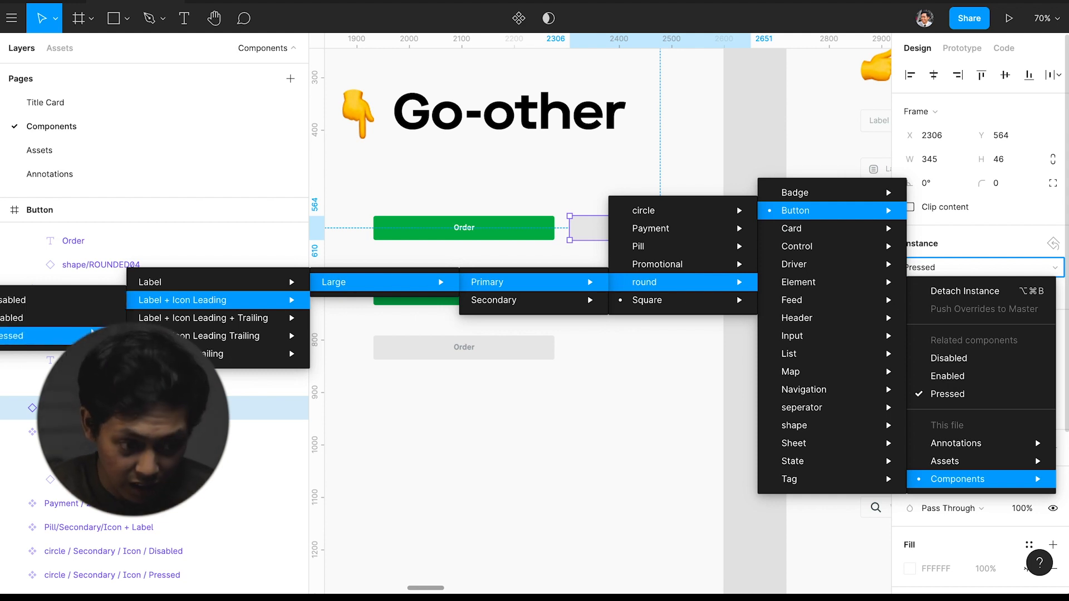
click(94, 318)
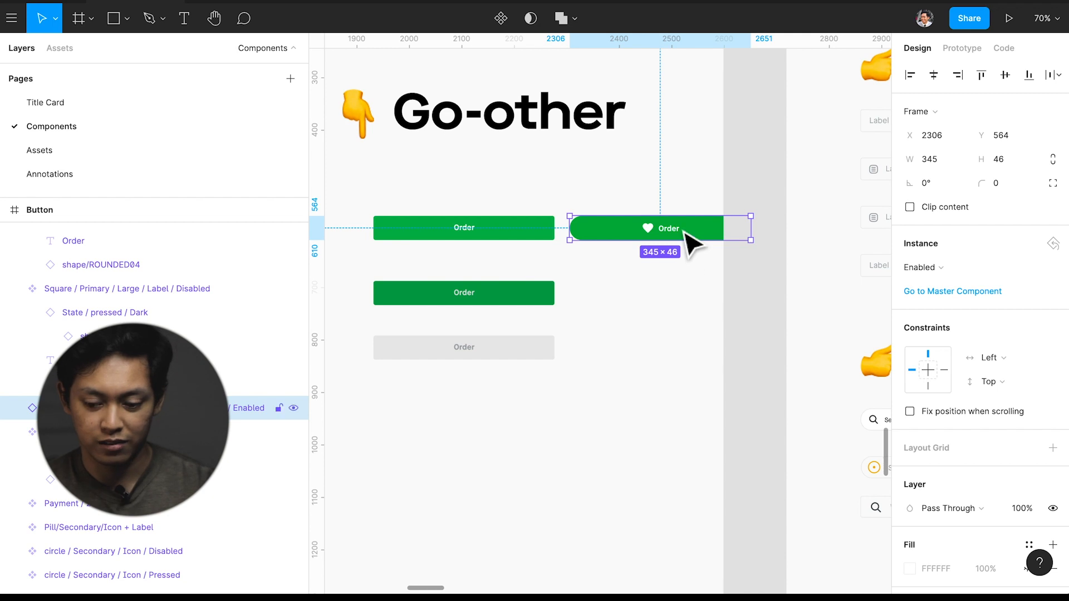
key(BackSpace)
Inspect the grey label field in the Input frame's first Standard row and the green Add stepper in the Control frame.
scroll(599, 336, right, 6)
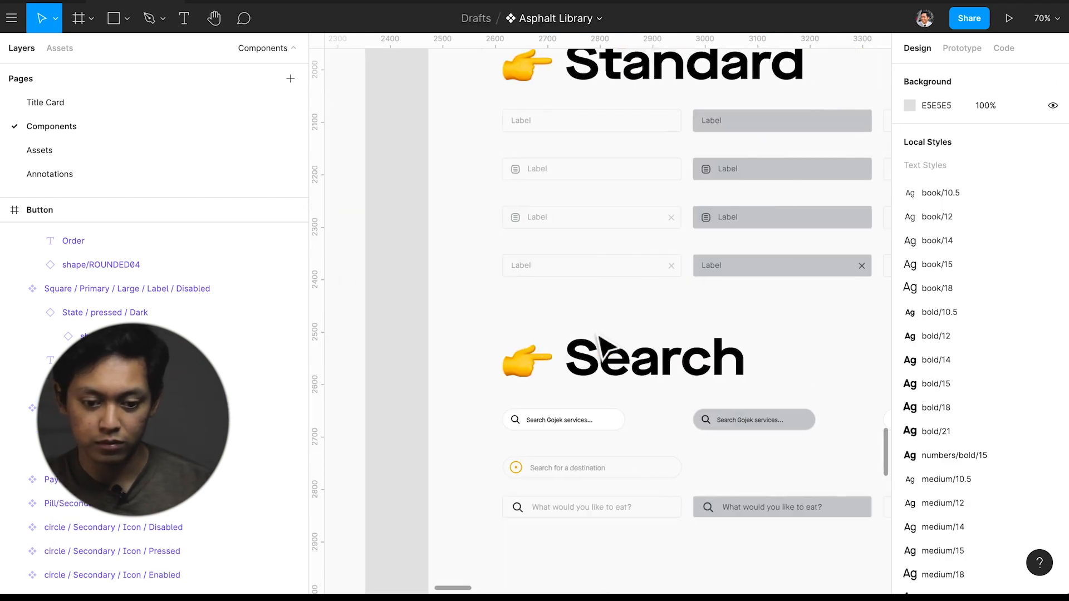
scroll(598, 335, down, 4)
scroll(605, 345, down, 4)
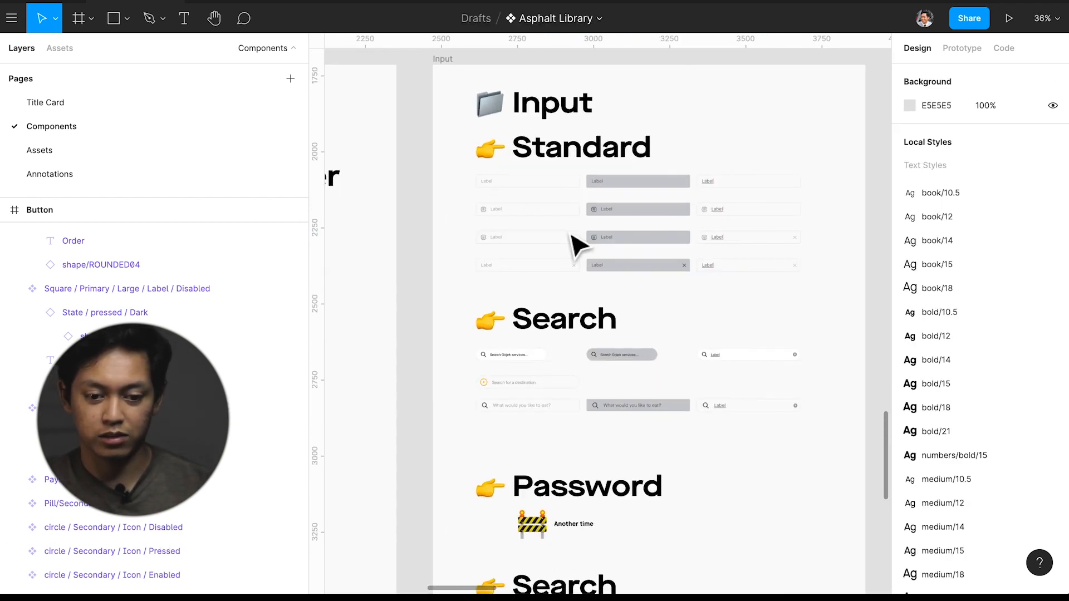
click(650, 181)
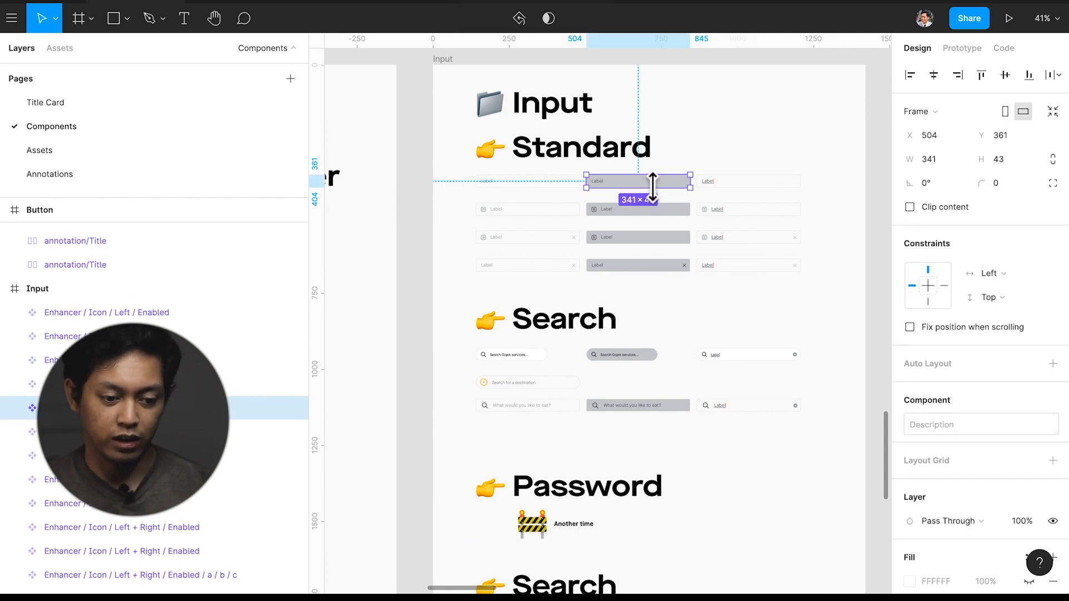
scroll(602, 287, right, 8)
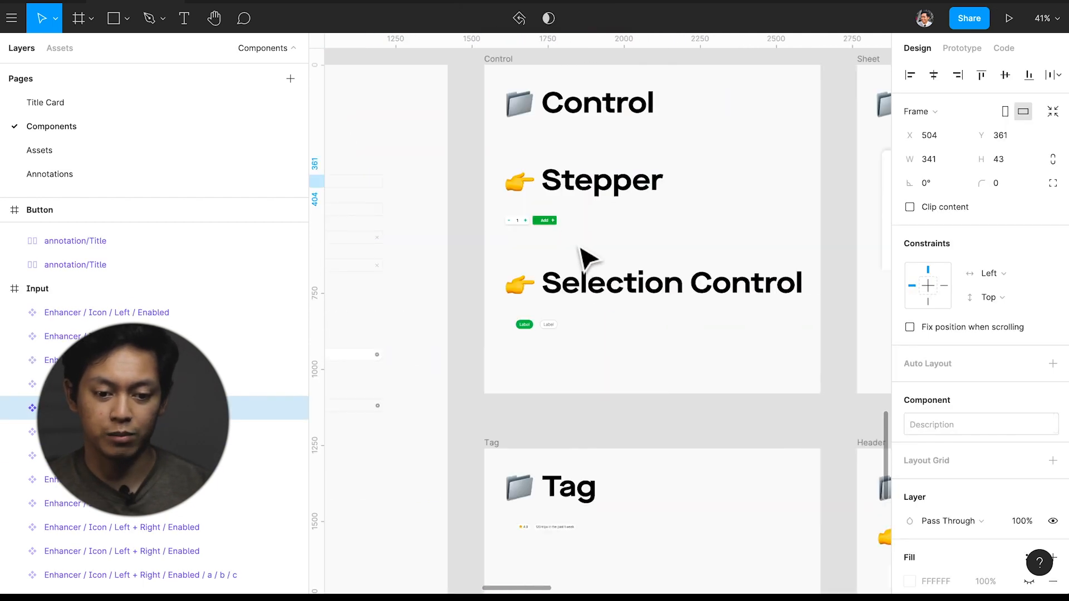
click(555, 225)
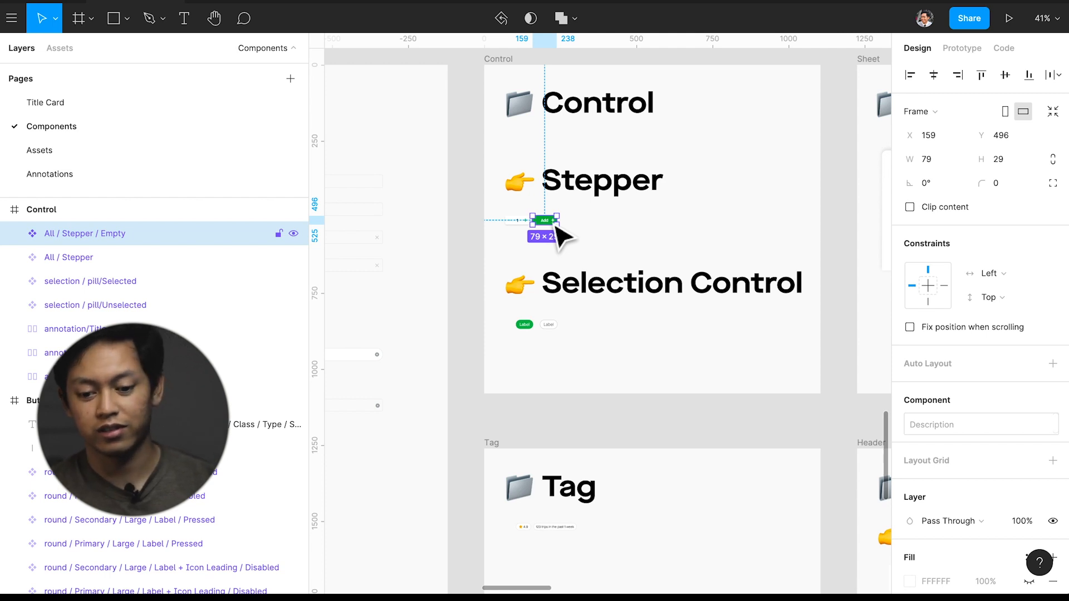
Review how the components in the Driver, Feed and List frames are grouped under their headings.
scroll(562, 234, right, 15)
scroll(562, 234, down, 4)
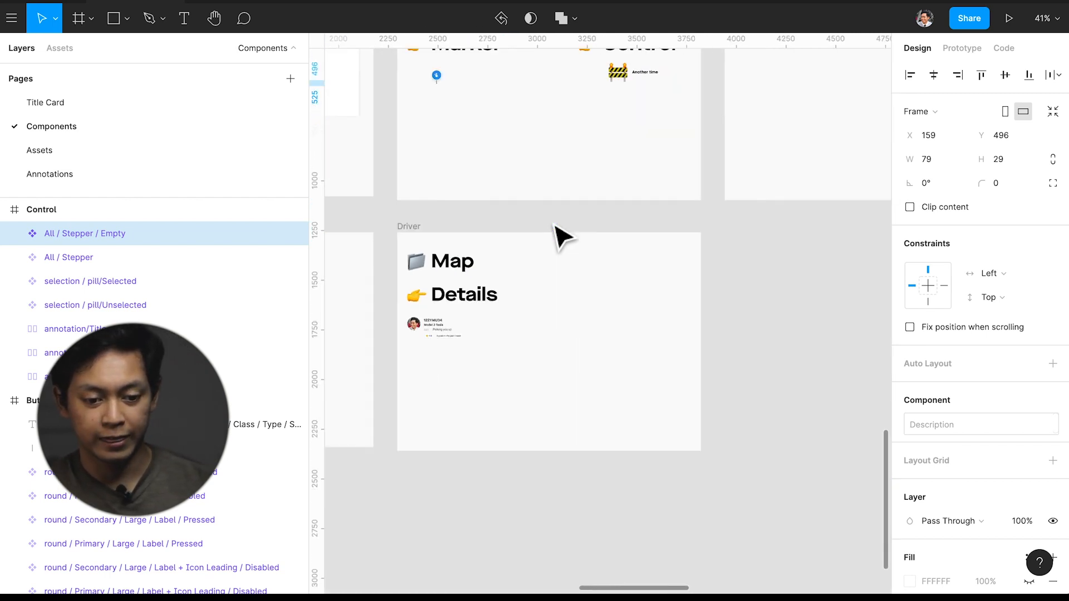
scroll(563, 237, up, 4)
scroll(563, 237, right, 15)
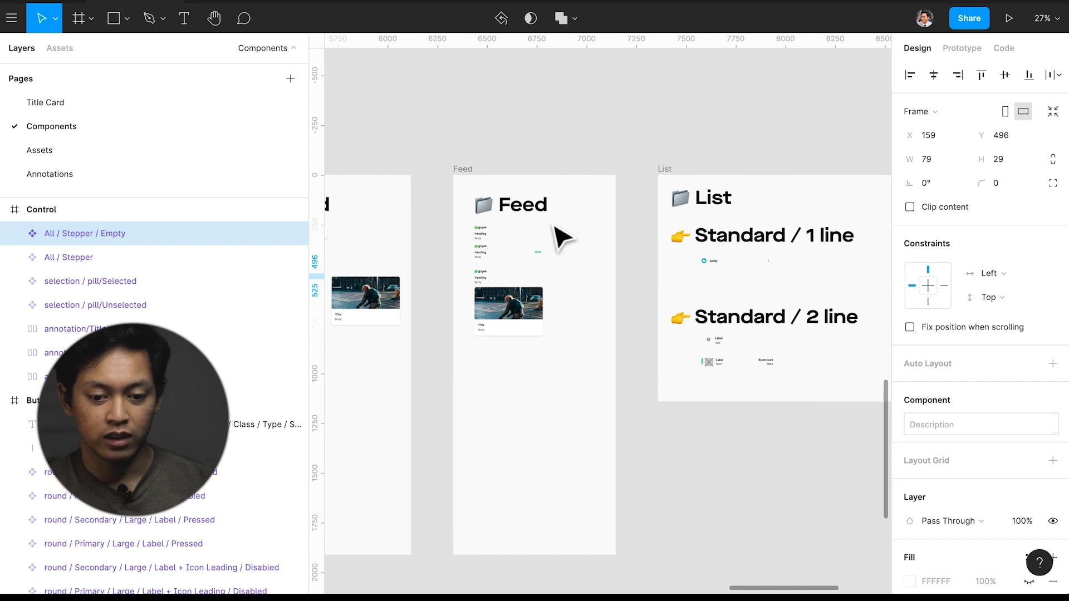
scroll(555, 234, right, 4)
scroll(556, 234, left, 3)
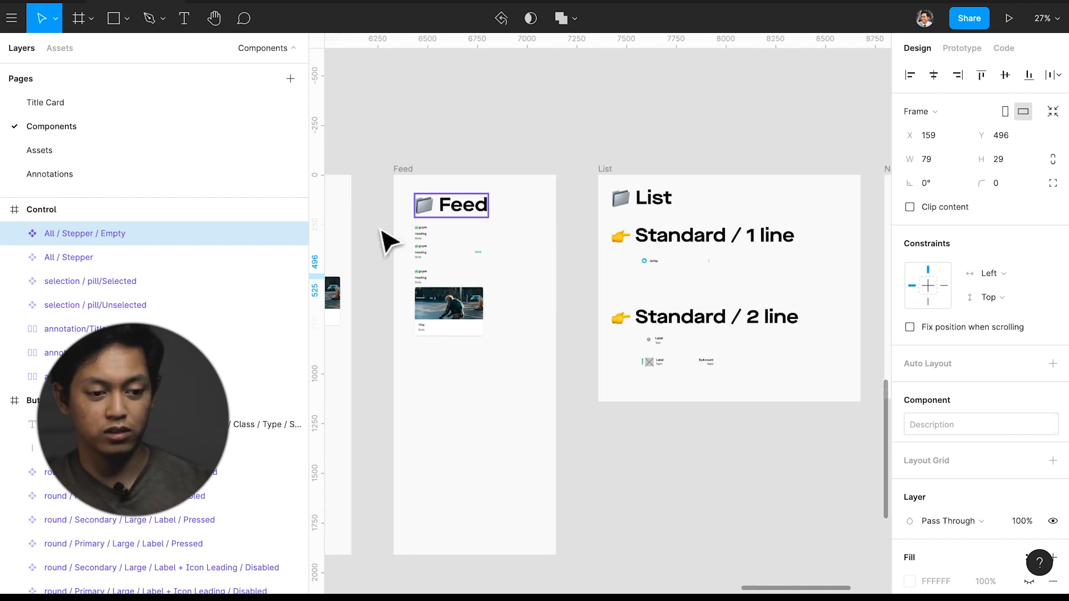
Open the Assets page and examine the first icon groups under the References heading.
click(175, 154)
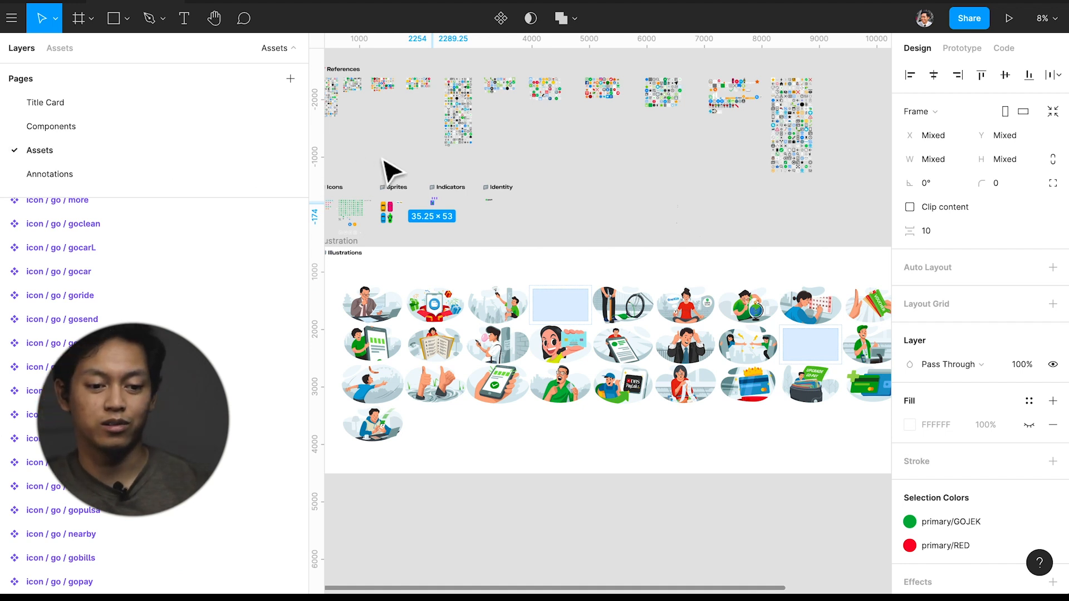
scroll(448, 149, up, 5)
scroll(410, 223, up, 8)
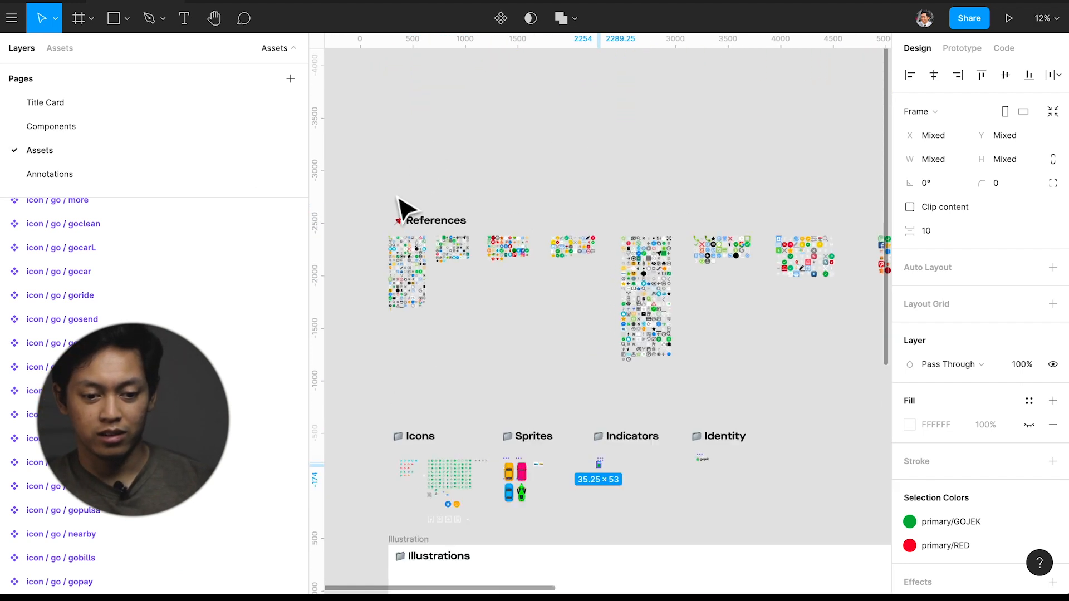
scroll(407, 258, right, 4)
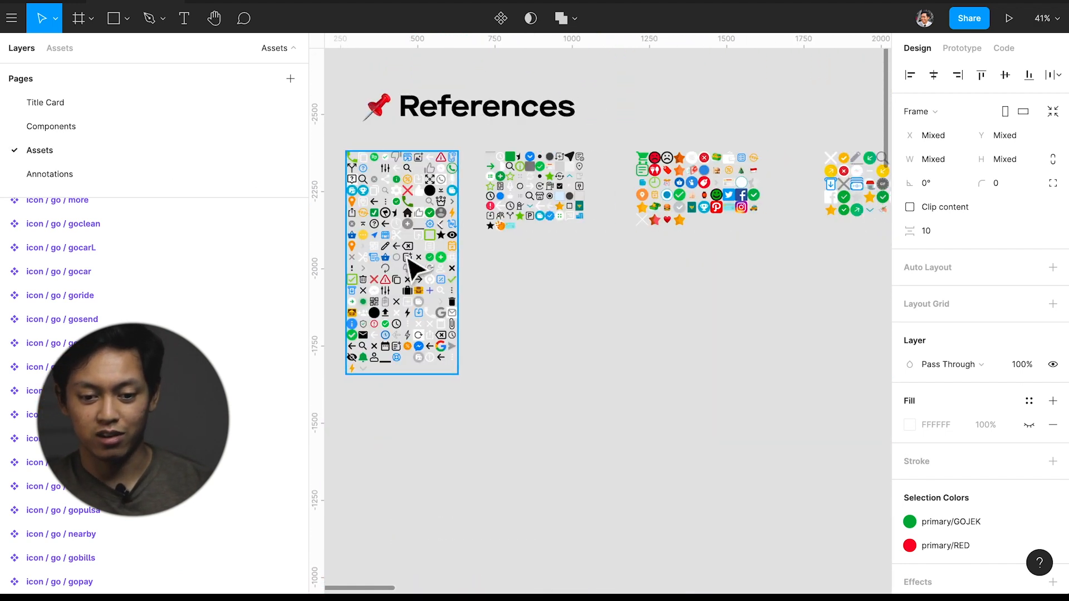
scroll(406, 257, left, 4)
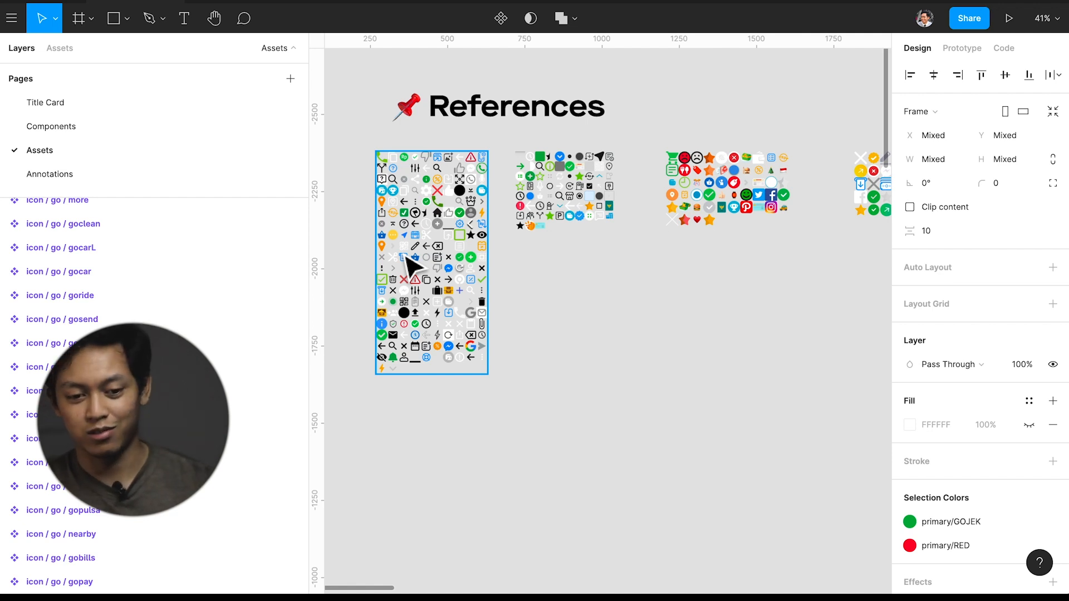
scroll(406, 262, right, 3)
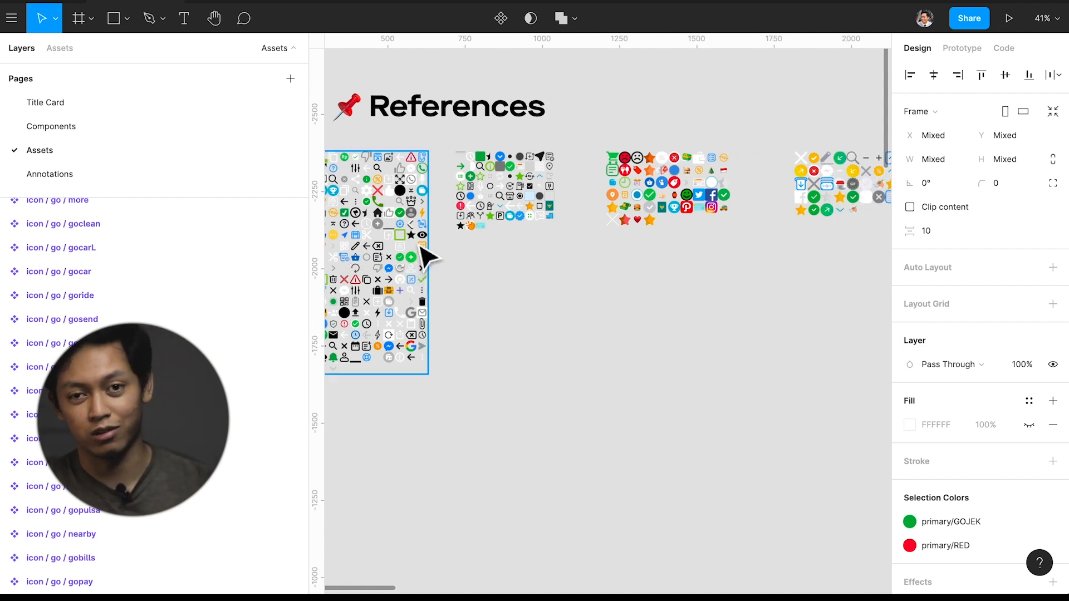
Compare the remaining References icon groups along the row, through to the large last collection.
scroll(612, 239, right, 10)
scroll(613, 239, right, 5)
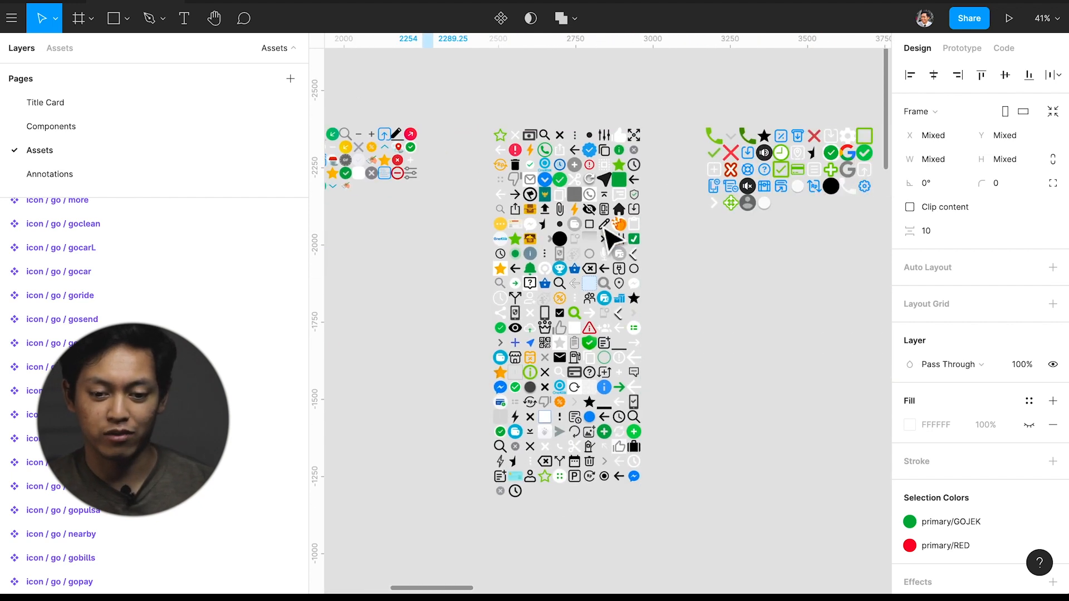
scroll(612, 240, down, 1)
scroll(612, 240, up, 1)
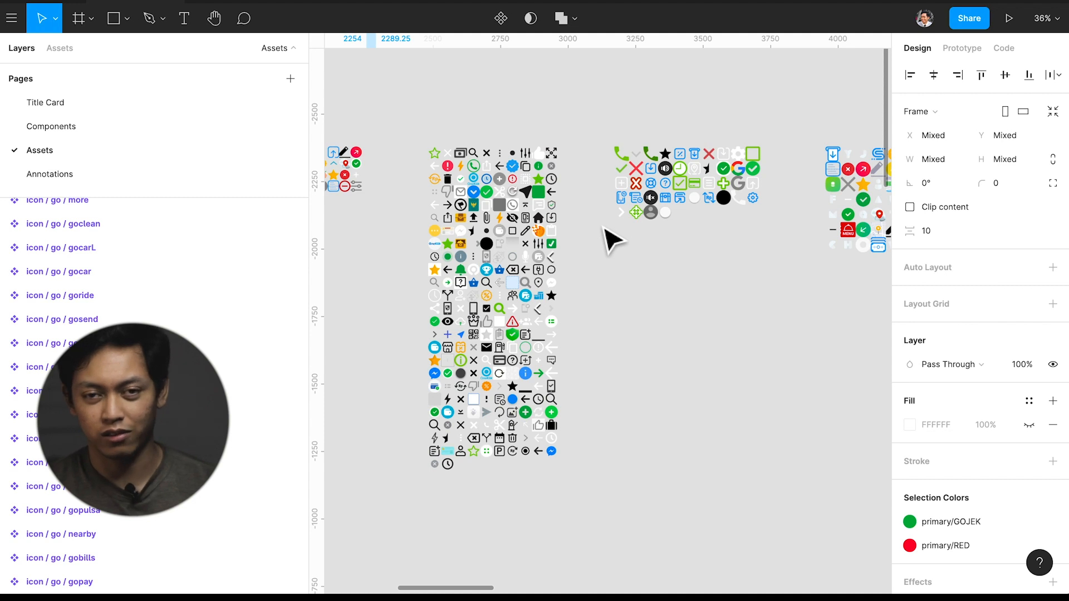
scroll(613, 239, right, 3)
scroll(612, 239, right, 2)
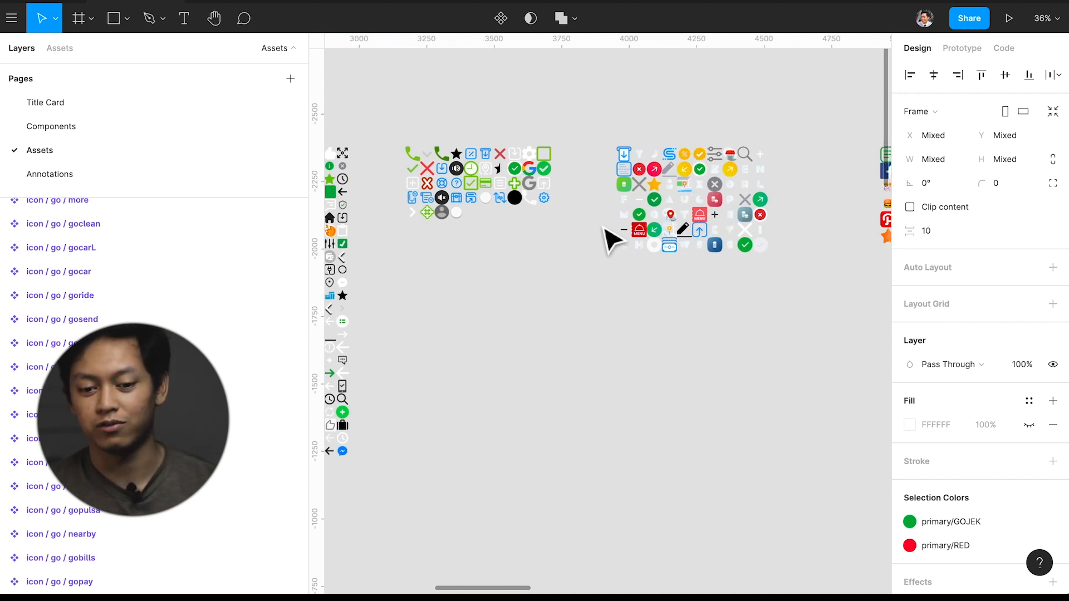
scroll(611, 239, right, 15)
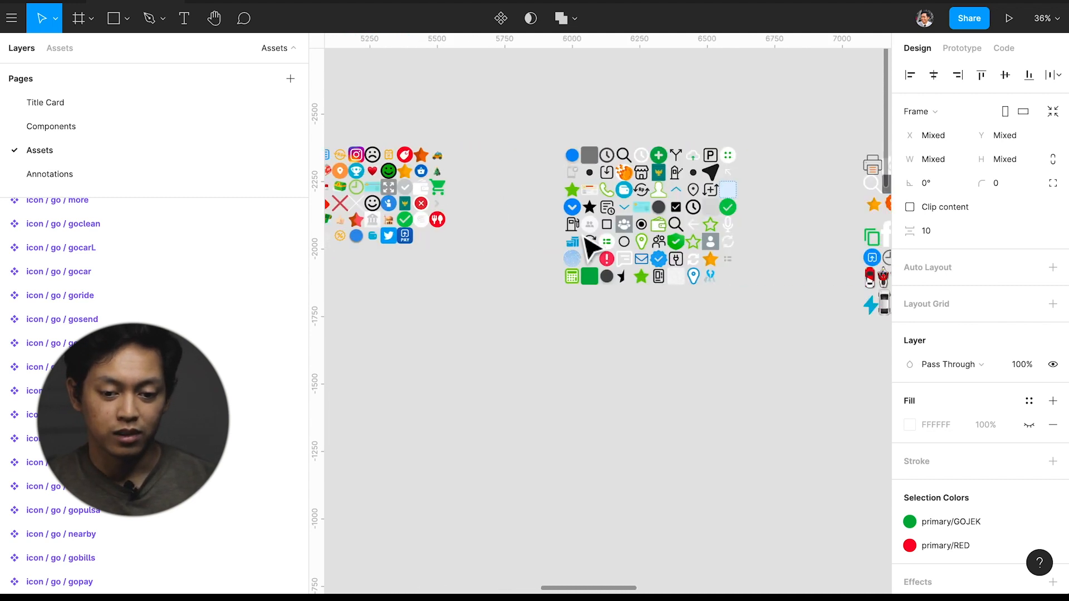
scroll(587, 245, right, 15)
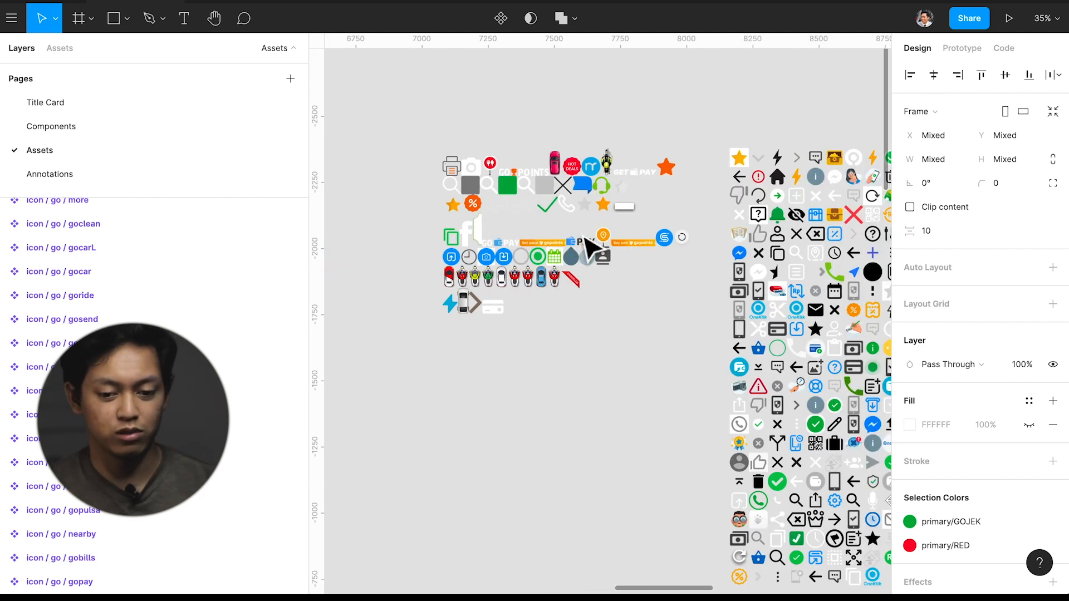
scroll(590, 245, right, 9)
scroll(591, 245, down, 3)
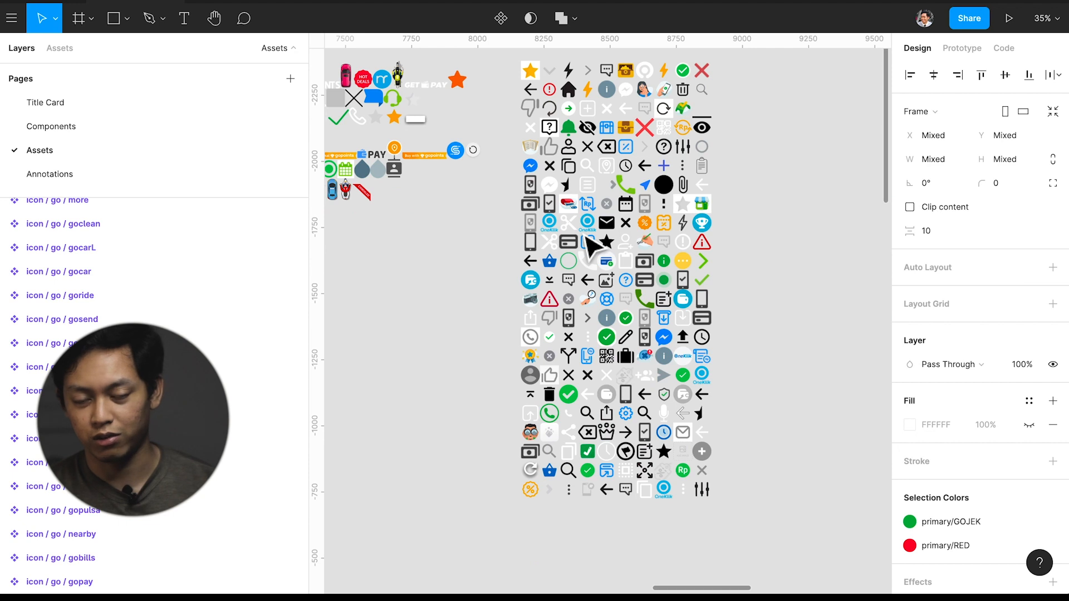
Look over the last References icon collection, then survey the Icons and Sprites sections of the Assets page.
scroll(593, 245, down, 5)
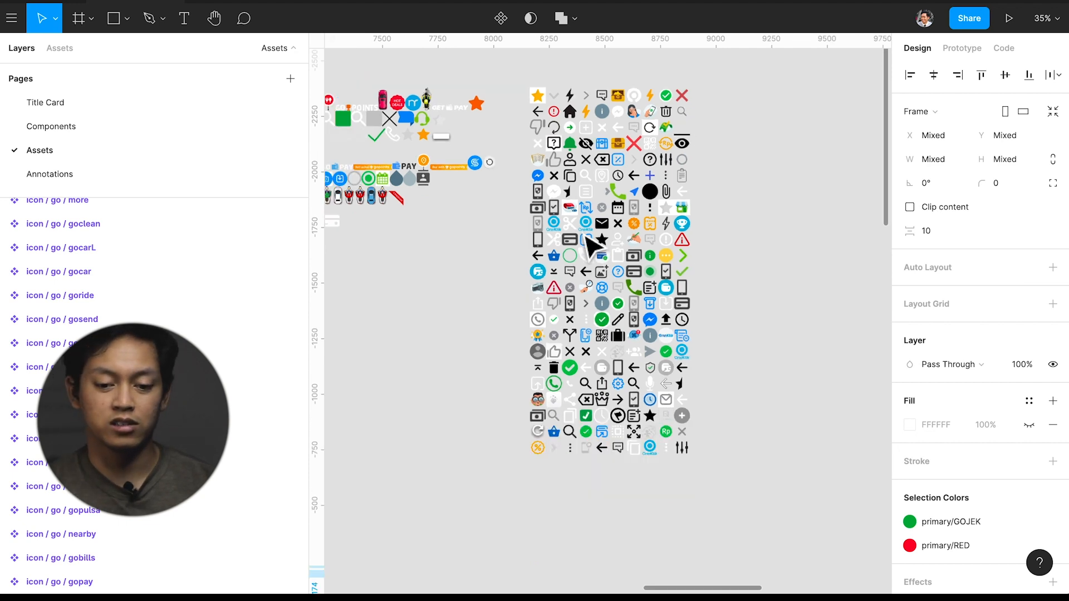
scroll(593, 245, down, 3)
scroll(593, 245, left, 4)
scroll(593, 245, left, 5)
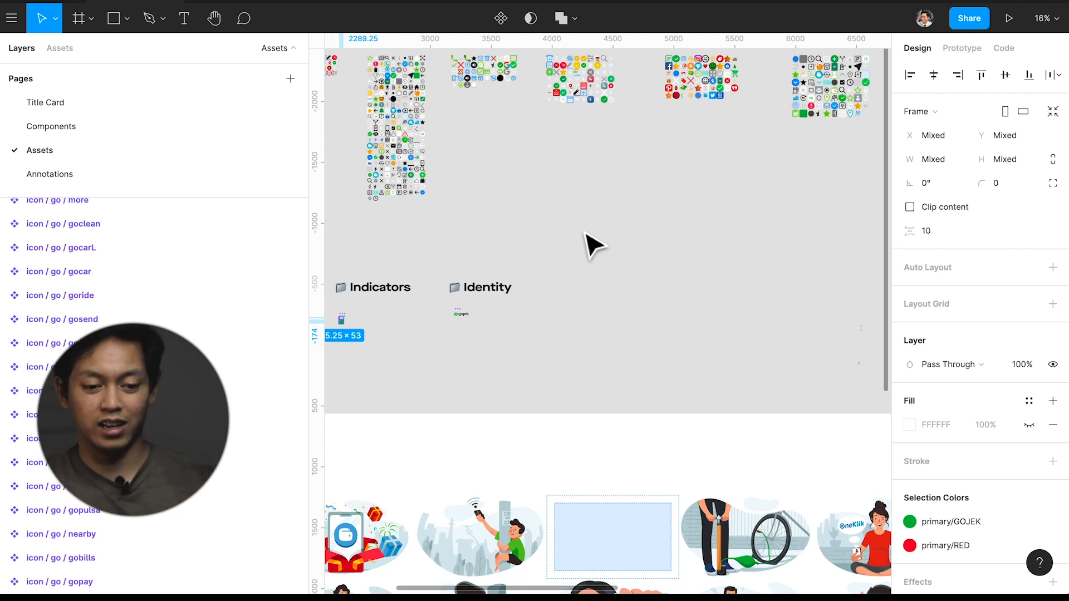
scroll(593, 245, left, 10)
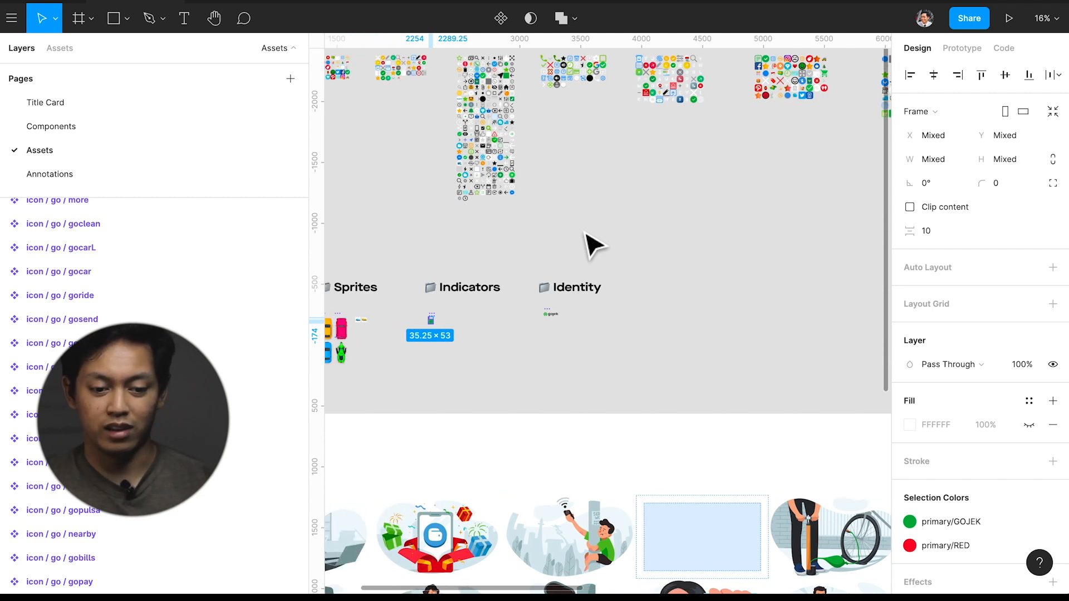
scroll(527, 290, down, 1)
scroll(519, 281, up, 5)
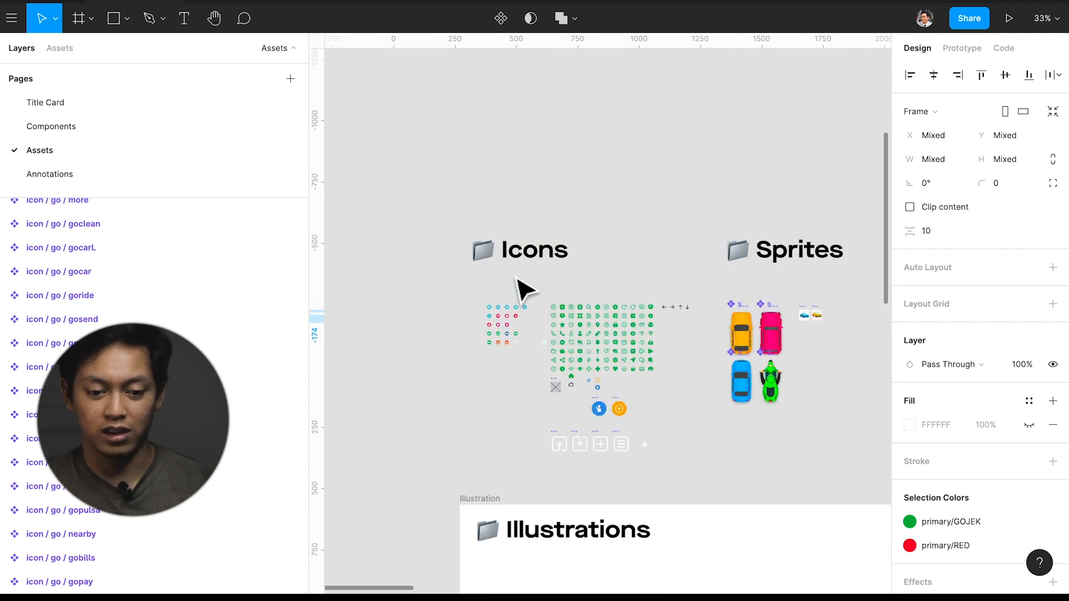
scroll(518, 281, right, 15)
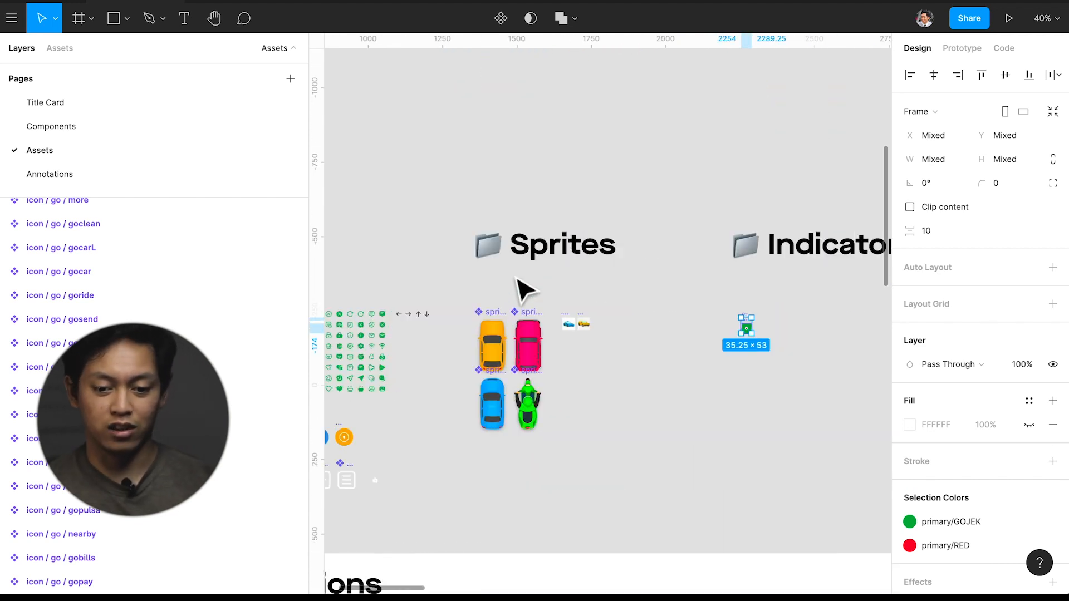
scroll(518, 281, left, 15)
scroll(511, 345, up, 10)
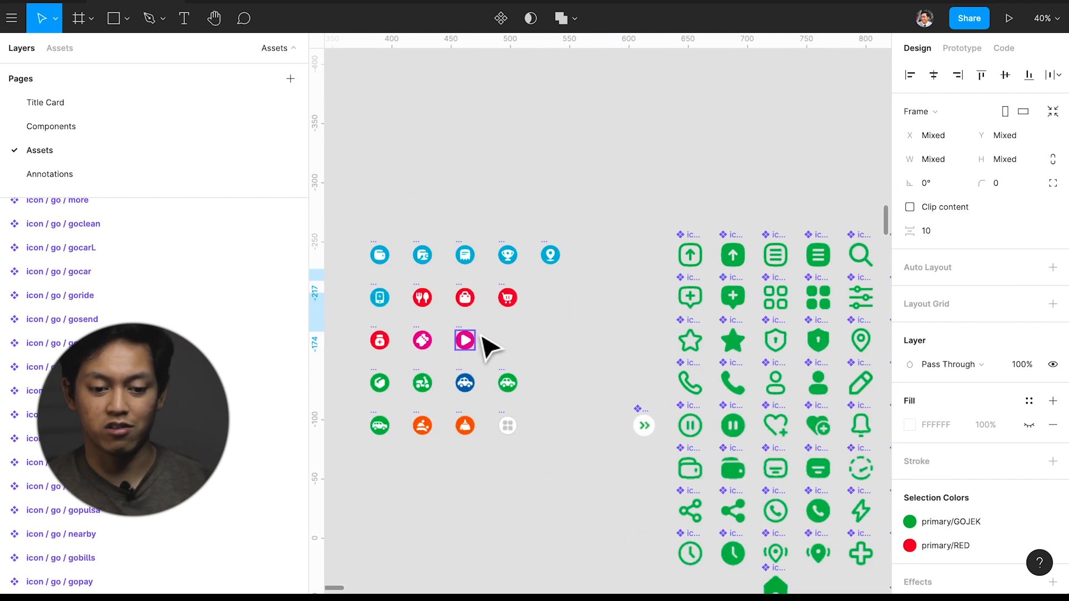
Examine the icon components under the Icons heading and select the gopay Transfer icon below the green set.
scroll(484, 343, down, 3)
scroll(485, 343, down, 2)
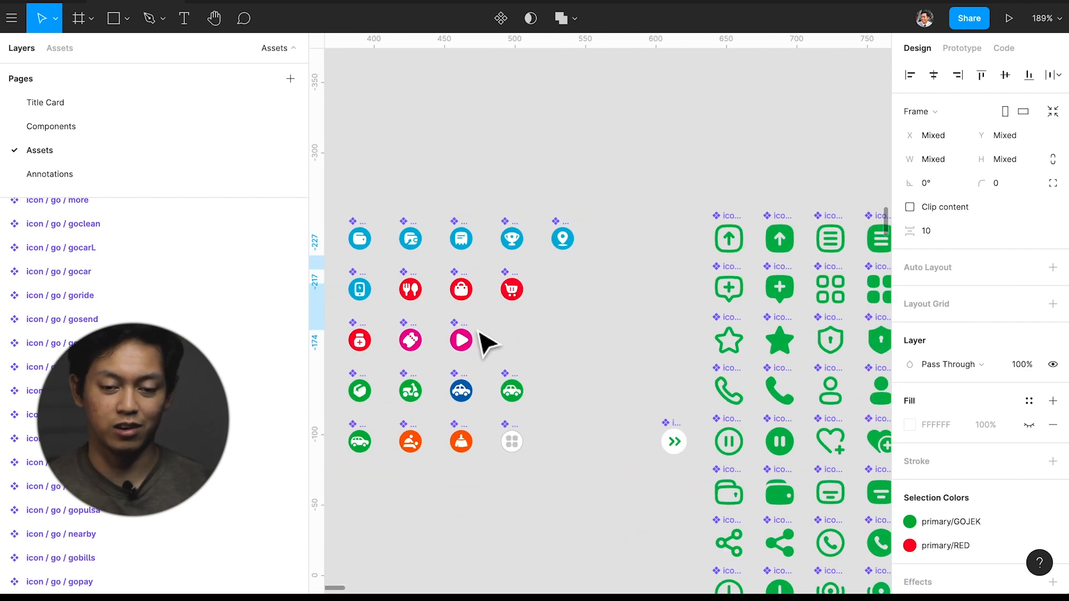
scroll(484, 342, down, 5)
scroll(484, 343, right, 3)
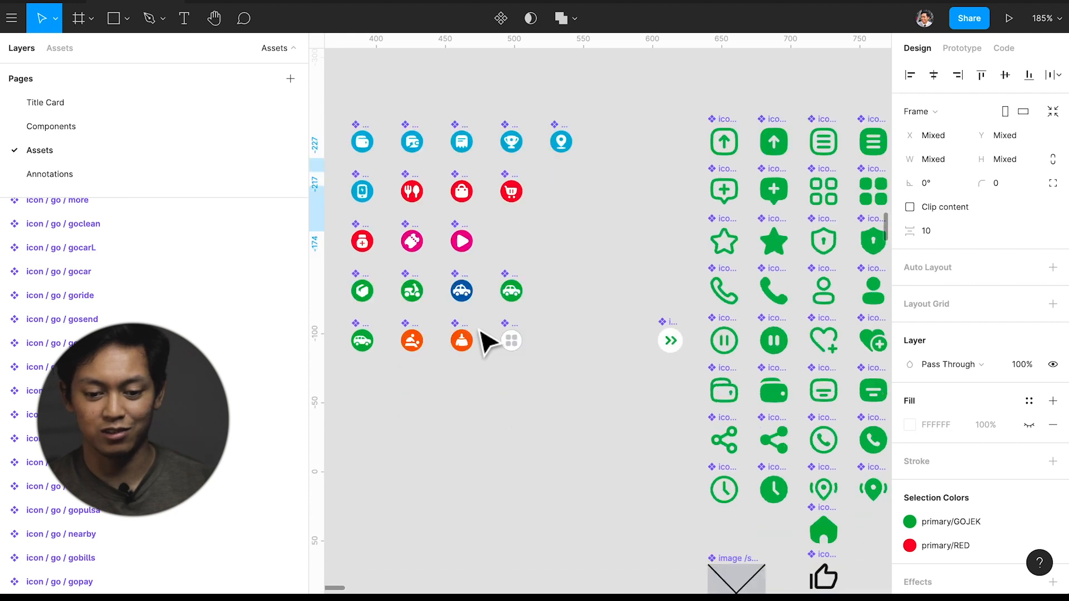
scroll(485, 343, right, 3)
scroll(484, 343, down, 4)
scroll(485, 343, right, 2)
scroll(484, 343, down, 3)
scroll(484, 362, down, 1)
scroll(493, 379, down, 3)
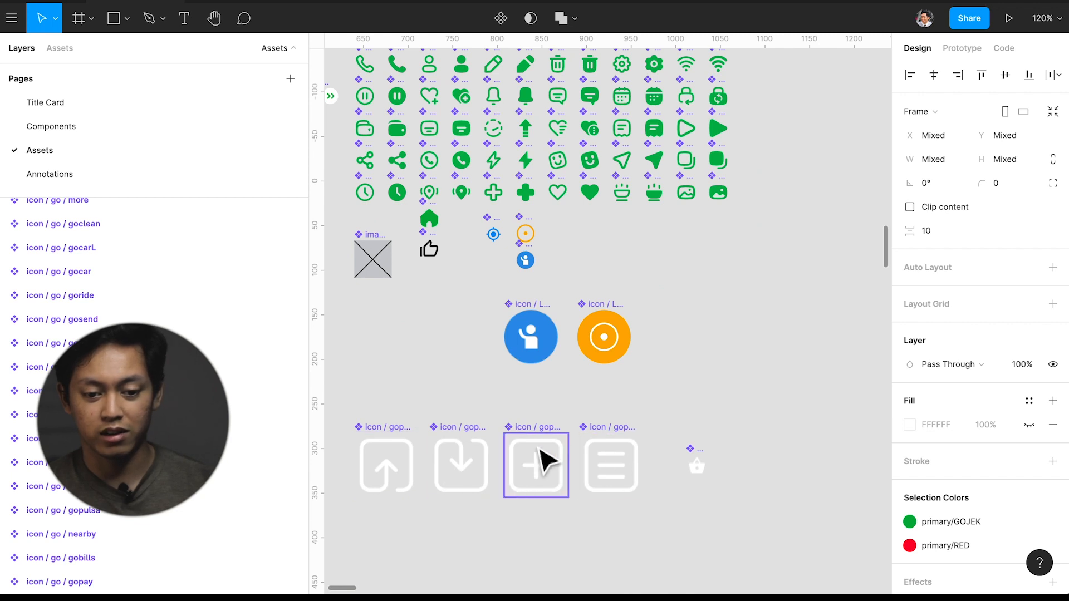
click(410, 485)
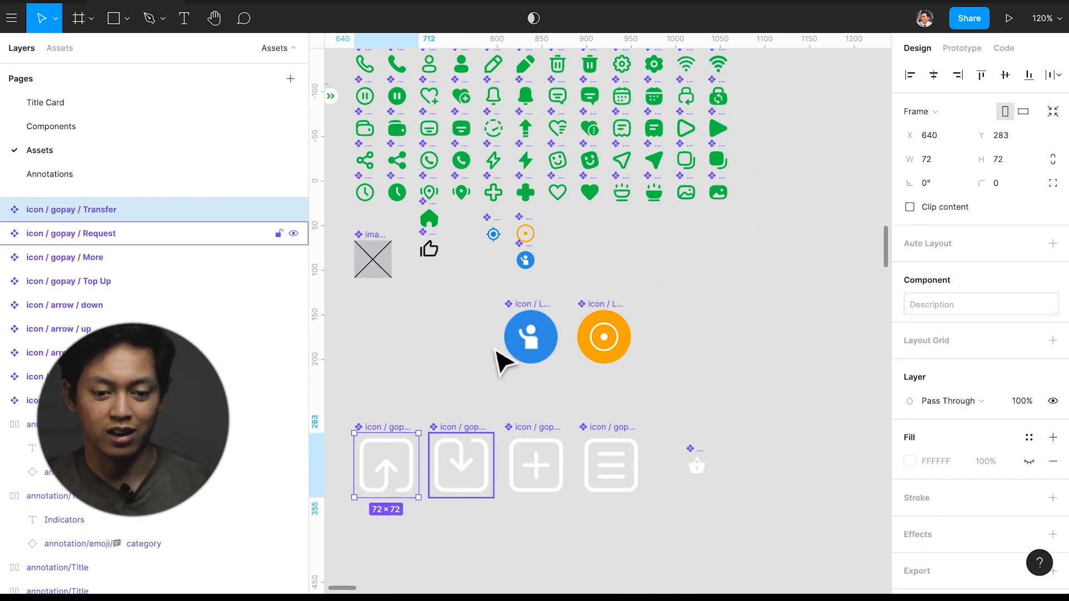
Inspect the filled upward-arrow icon with the missing middle name and compare the names of the surrounding filled and unfilled icons.
scroll(518, 334, up, 5)
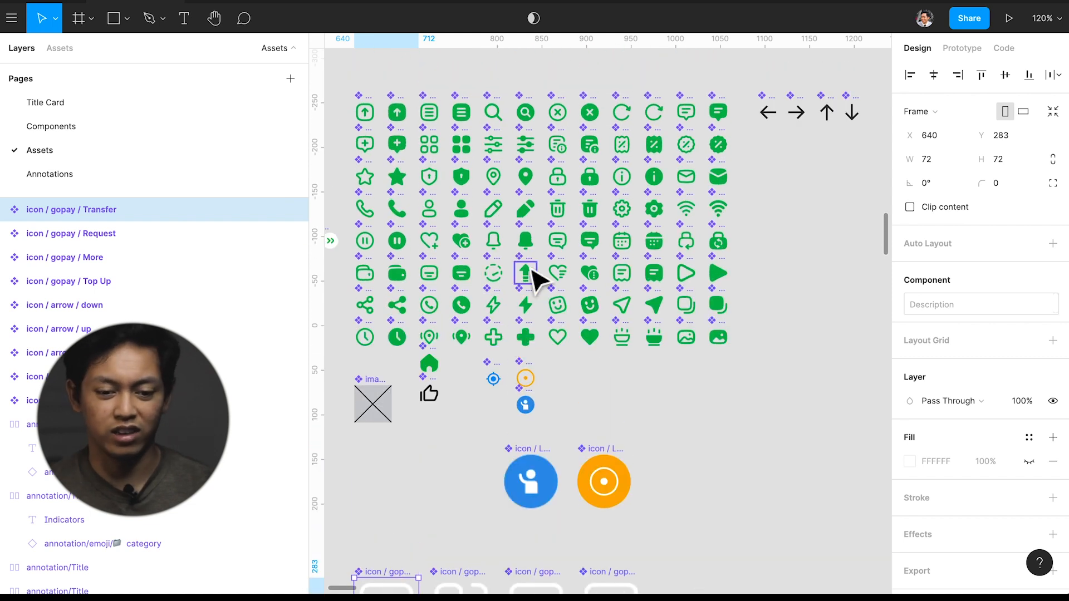
scroll(533, 271, up, 5)
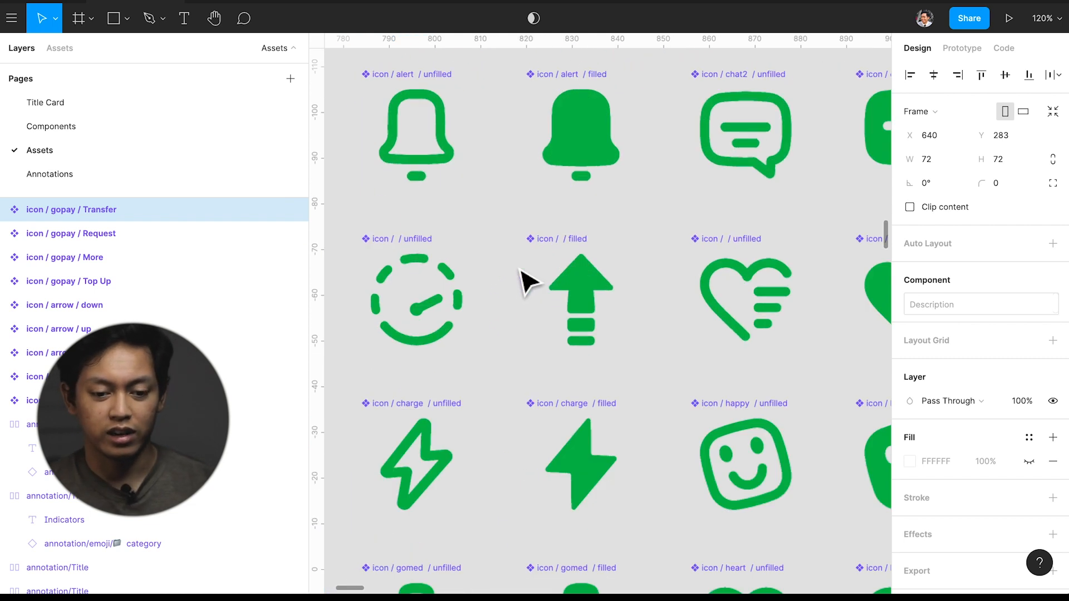
click(568, 270)
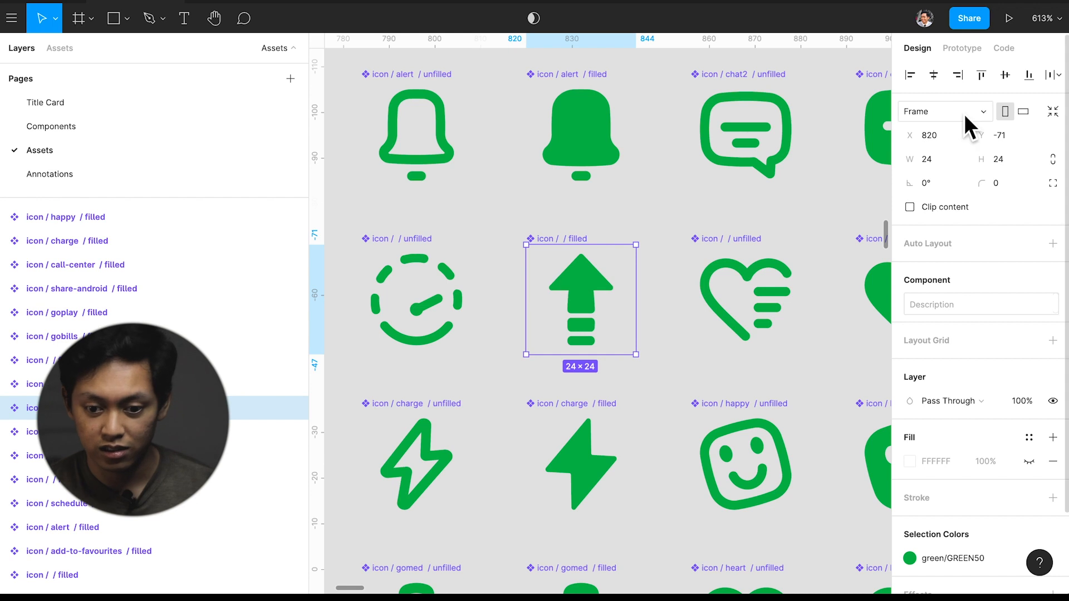
scroll(627, 264, down, 1)
scroll(627, 267, down, 4)
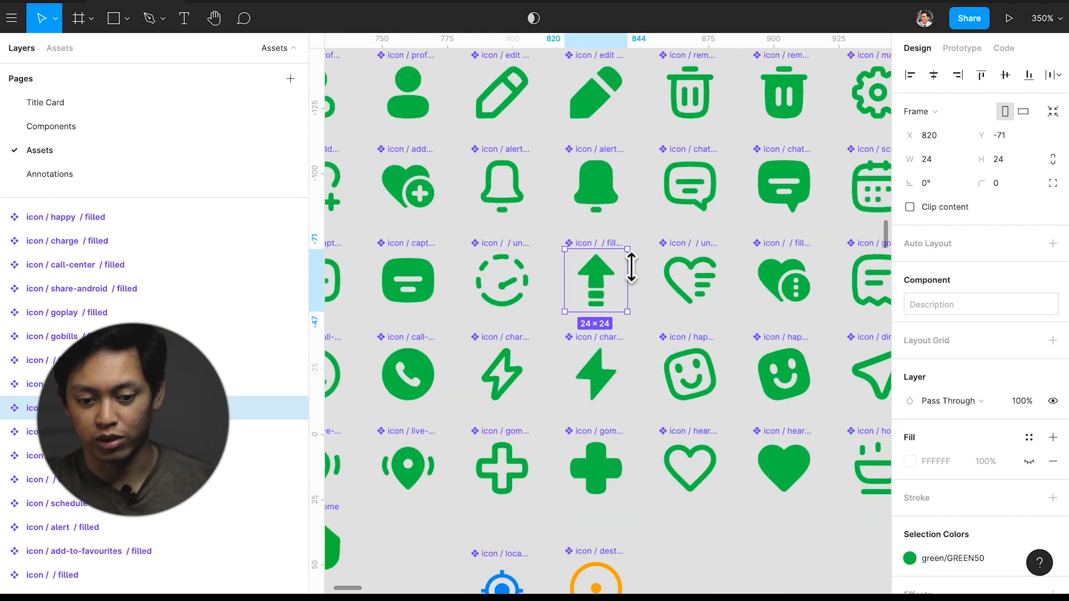
scroll(630, 270, down, 1)
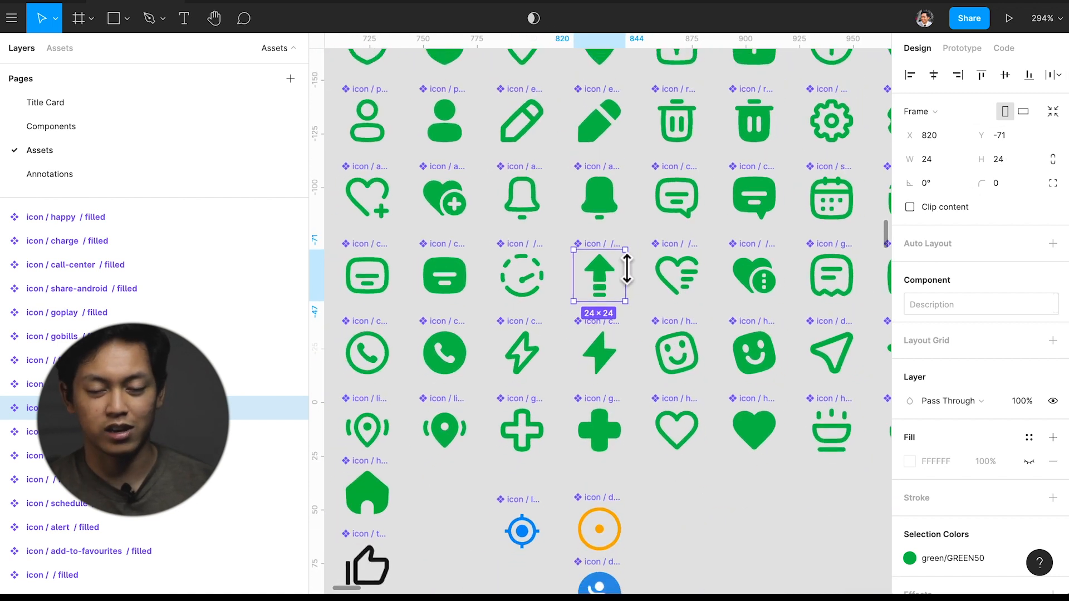
scroll(627, 269, down, 1)
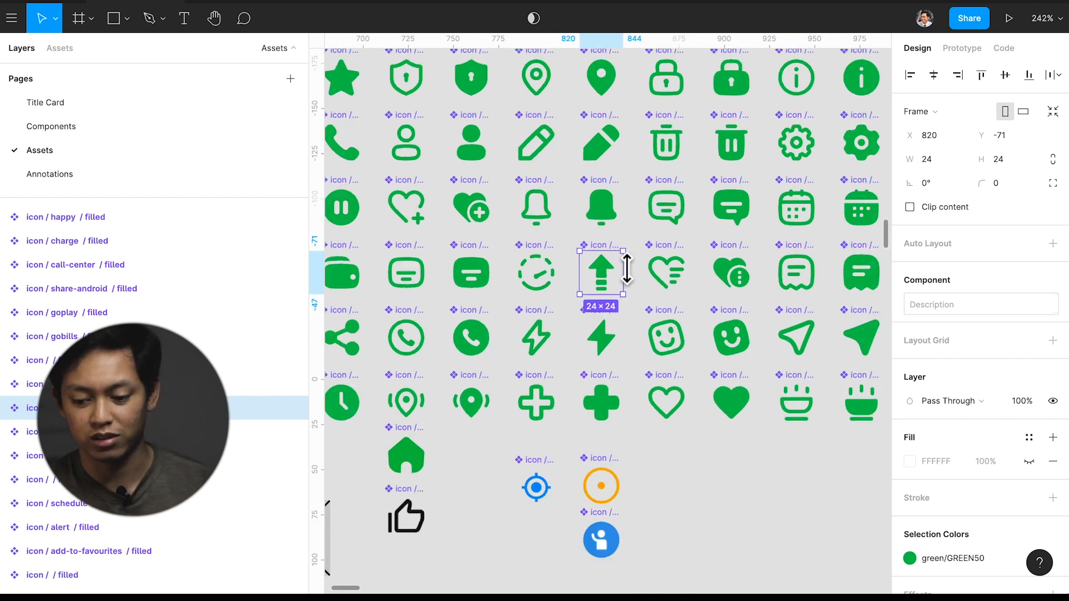
scroll(632, 269, right, 10)
scroll(636, 267, down, 3)
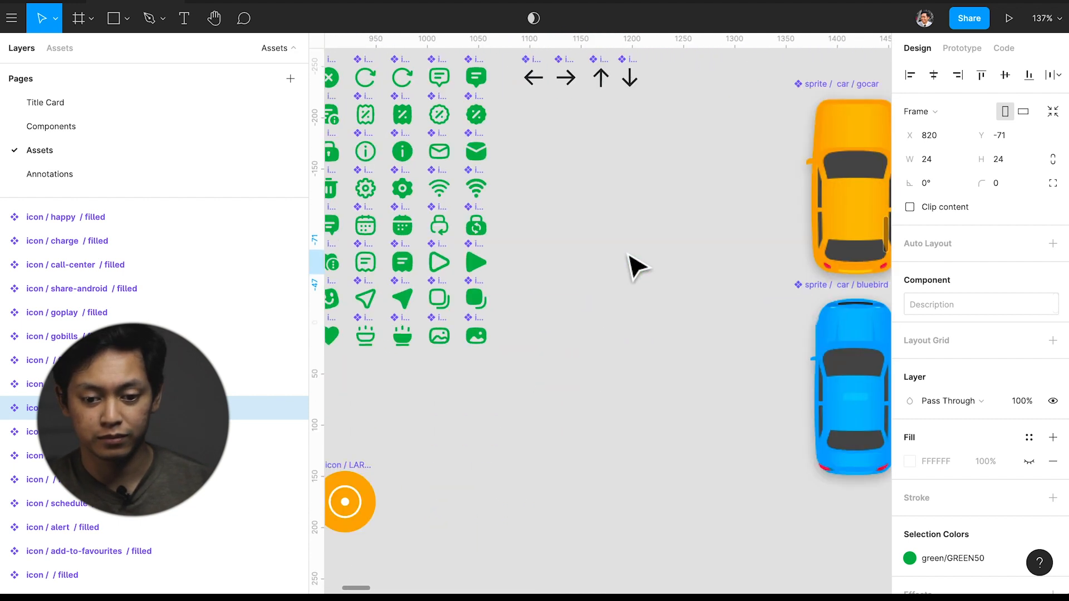
Inspect the thin red input indicator above the green Skew / Selection shape in the Indicators section.
scroll(635, 265, down, 5)
scroll(635, 264, up, 1)
scroll(635, 264, right, 5)
scroll(501, 226, up, 10)
scroll(589, 197, up, 3)
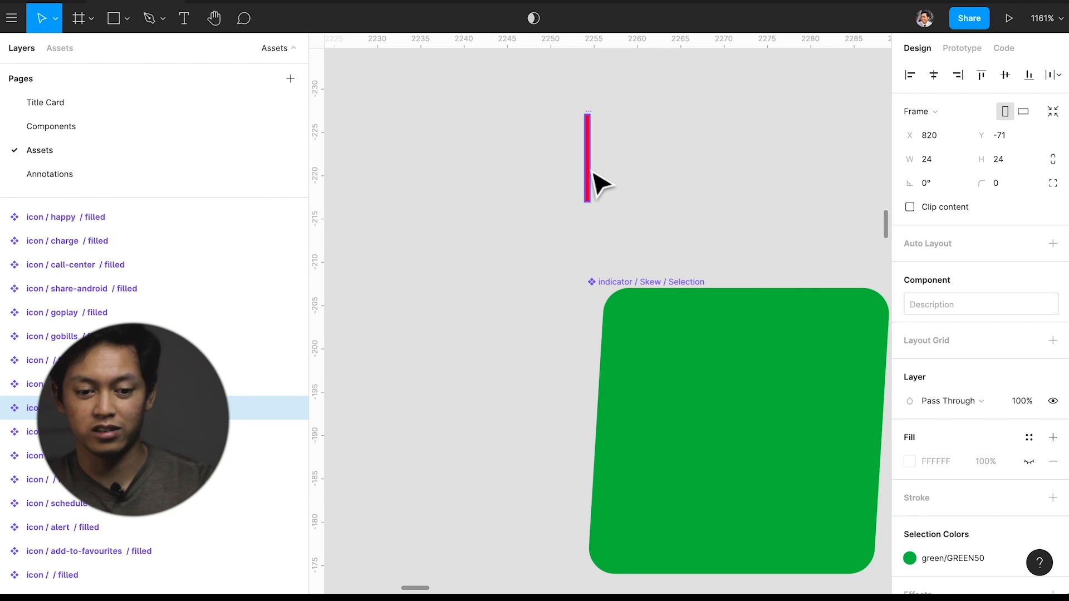
click(593, 172)
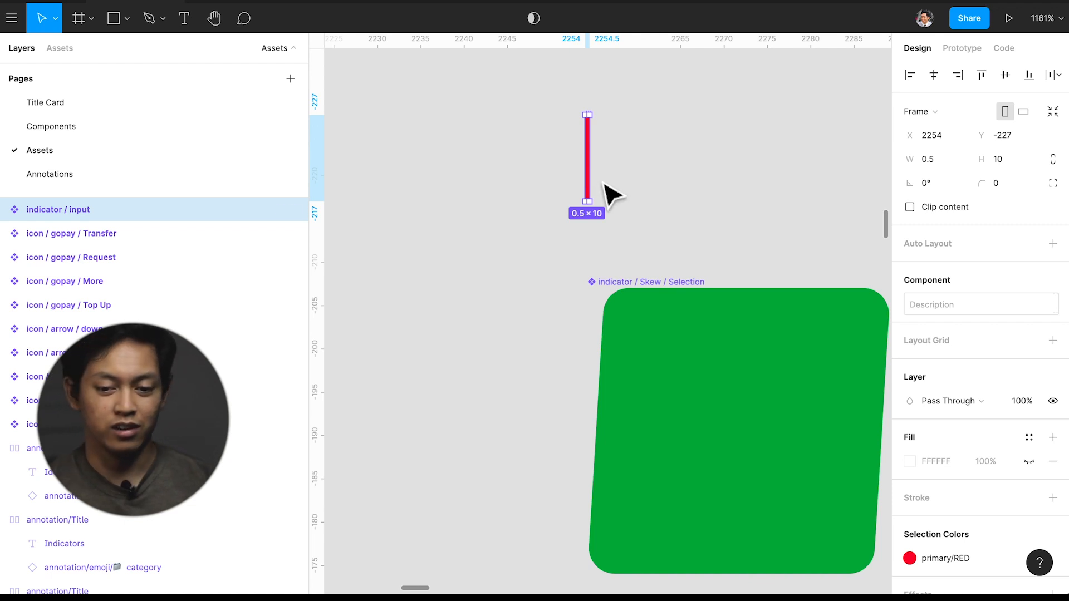
Examine the horizontal gojek logo component in the Identity section.
scroll(612, 195, down, 5)
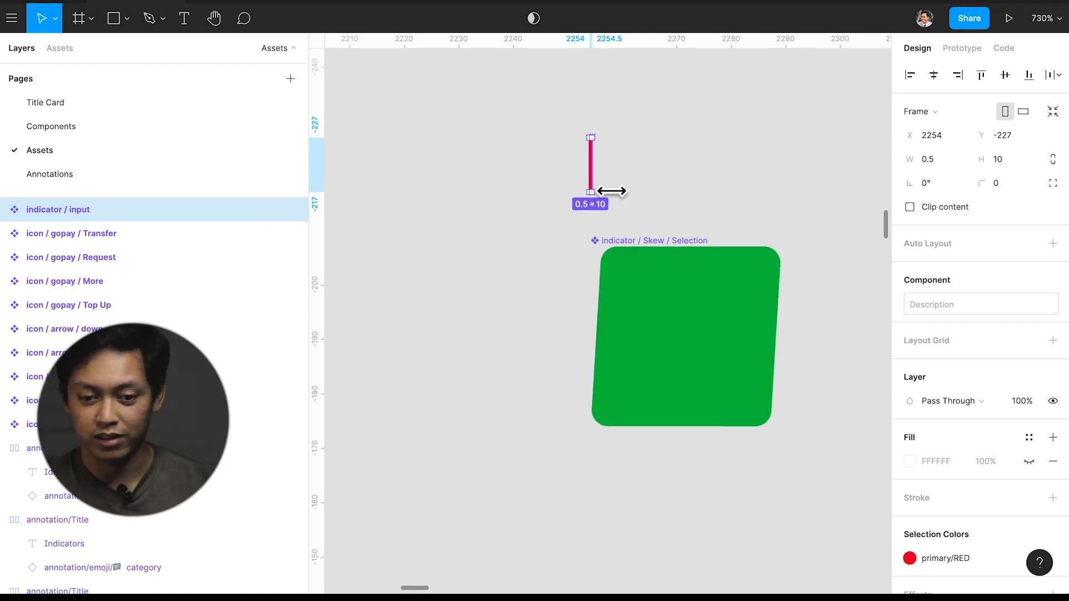
scroll(612, 191, down, 8)
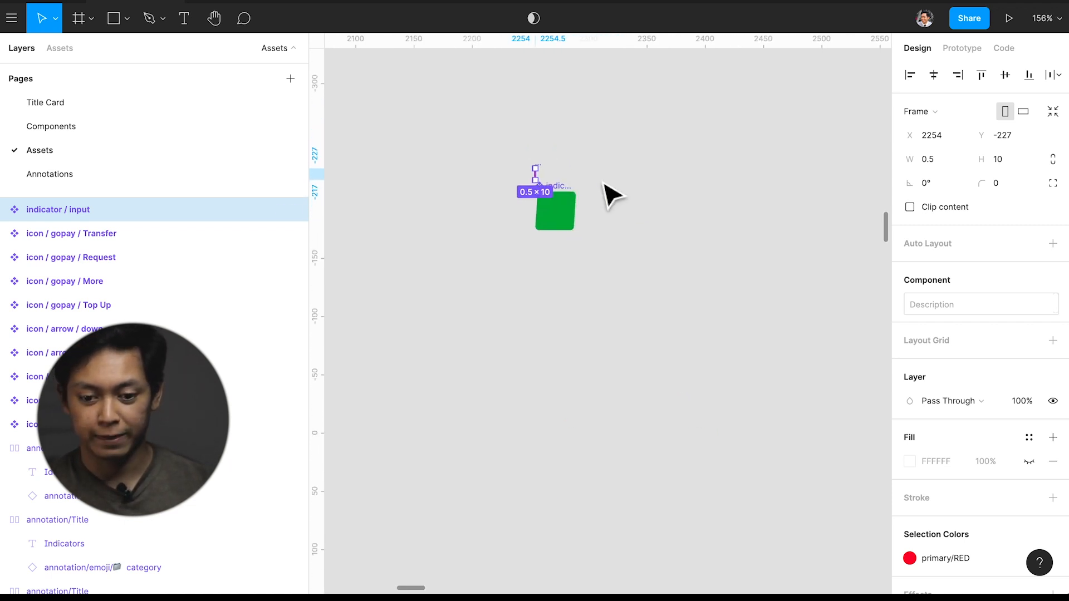
scroll(610, 197, down, 5)
scroll(605, 196, right, 5)
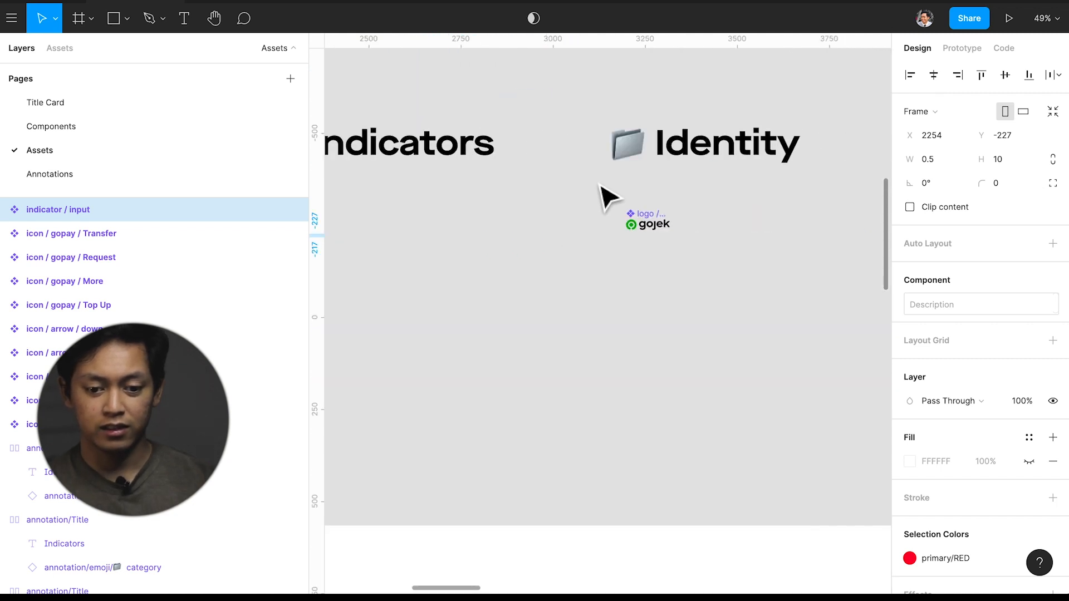
scroll(642, 240, up, 5)
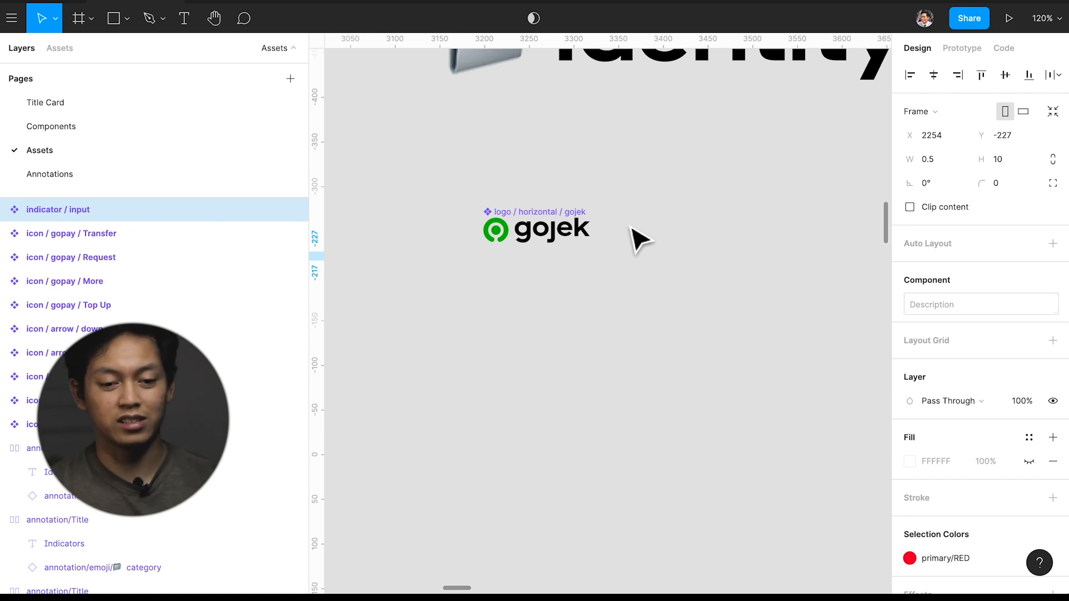
scroll(640, 240, down, 5)
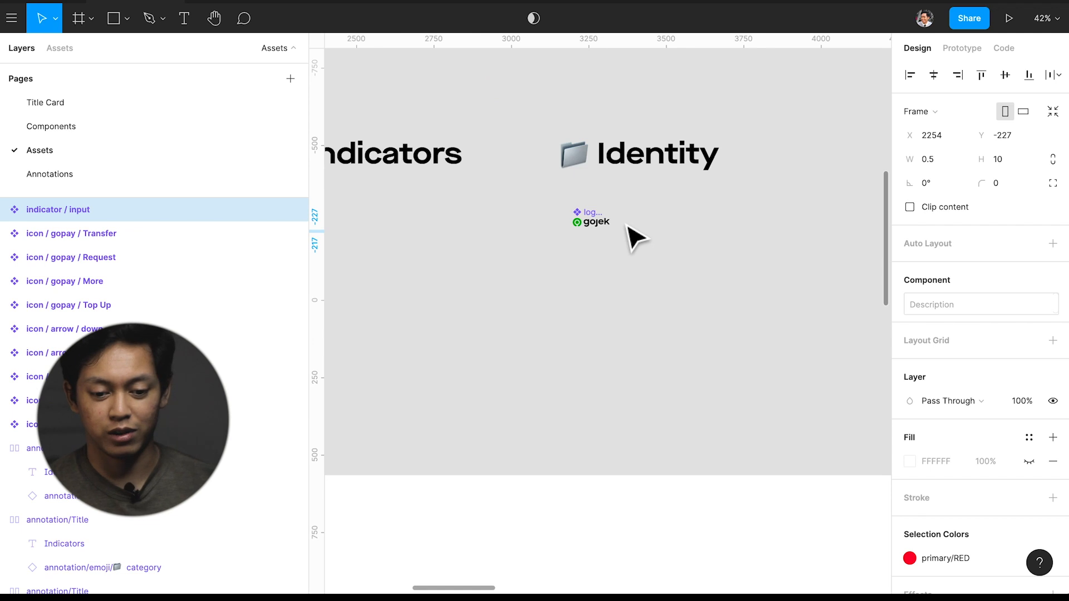
Review the full range of artwork in the Illustration frame across its rows.
scroll(635, 238, down, 3)
scroll(635, 238, down, 10)
scroll(632, 242, left, 5)
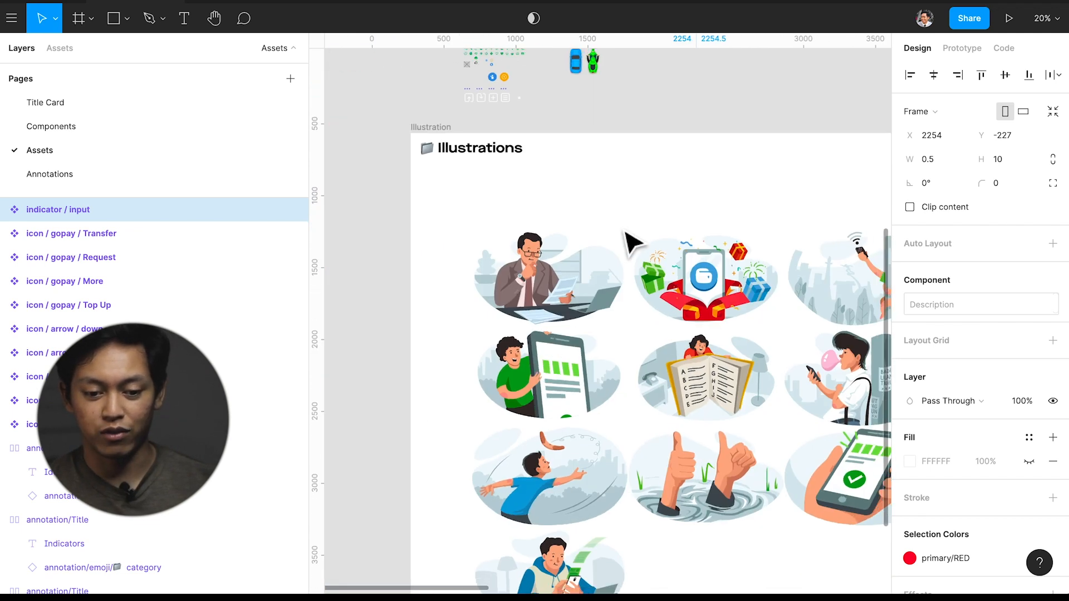
scroll(629, 239, down, 5)
scroll(629, 240, down, 1)
scroll(630, 239, right, 5)
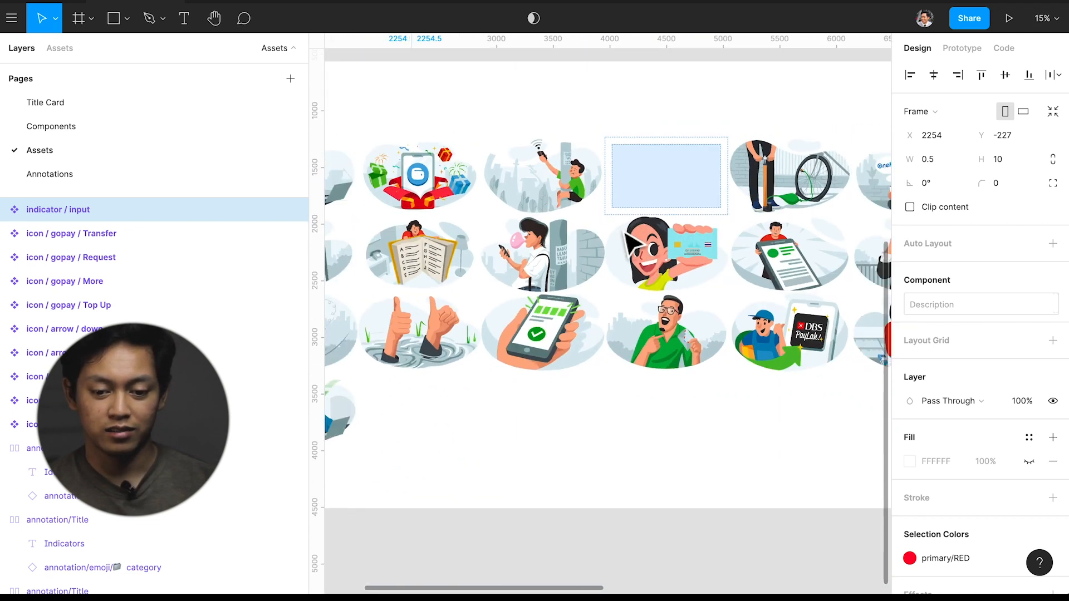
scroll(629, 240, right, 4)
scroll(629, 239, down, 5)
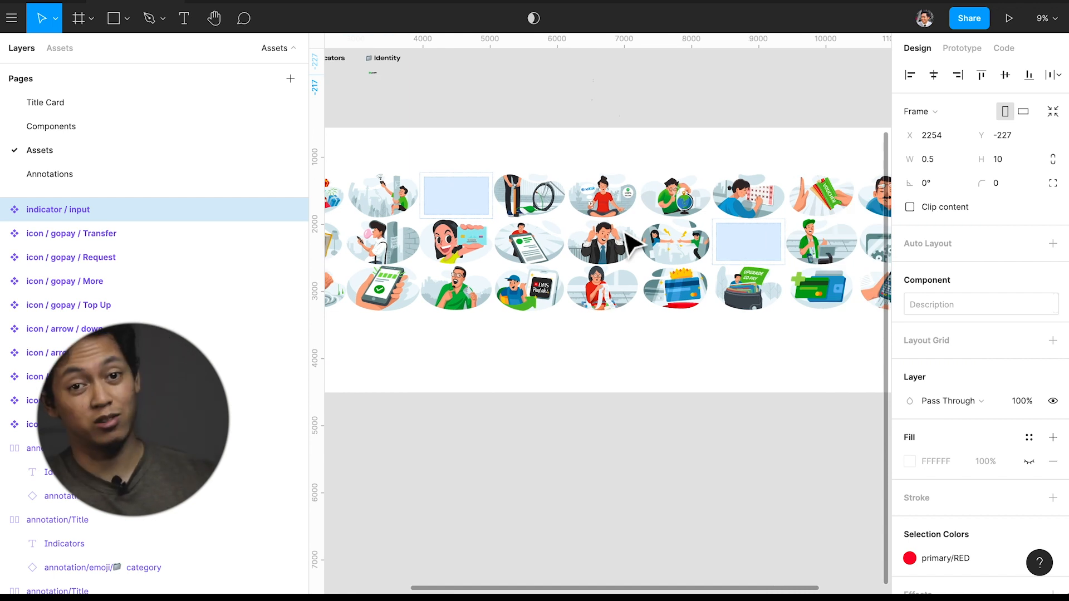
scroll(627, 234, left, 5)
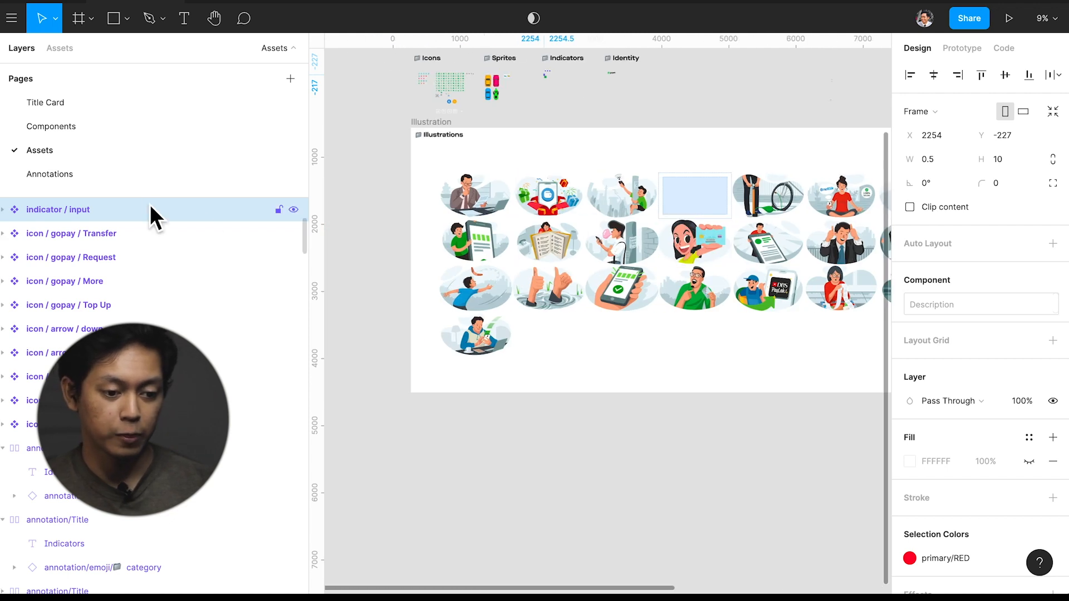
Open the Annotations page.
click(144, 181)
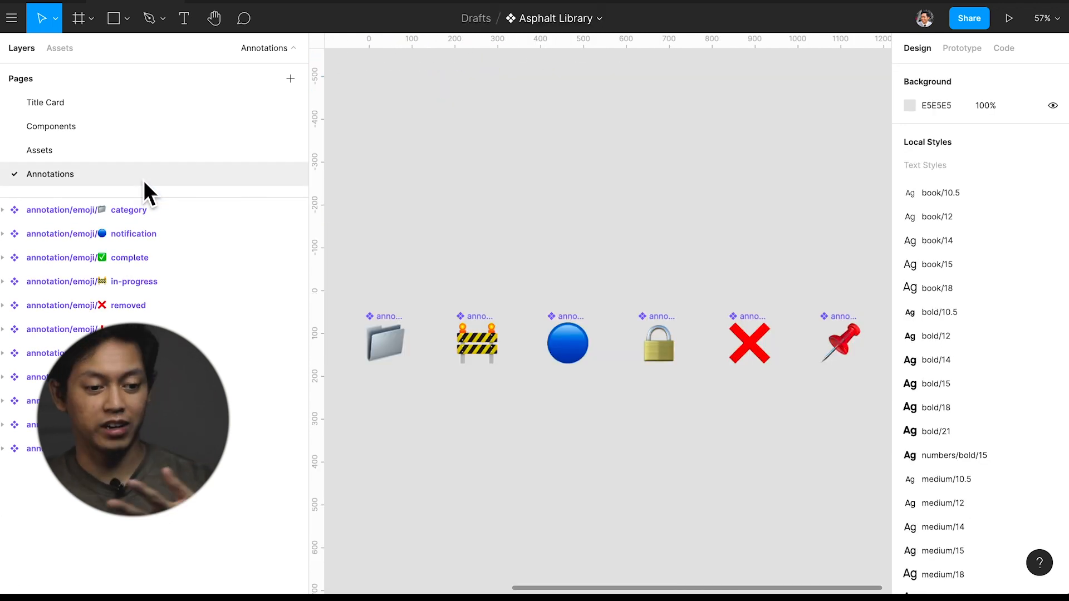